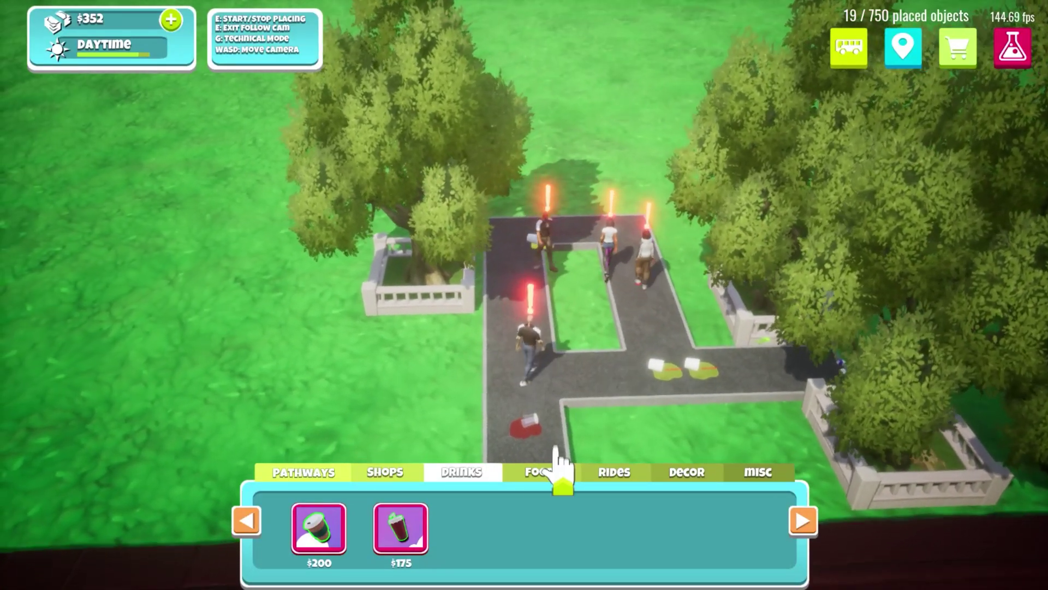
Place two $150 chips stalls side by side on the grass strip enclosed by the path loop
left_click(542, 472)
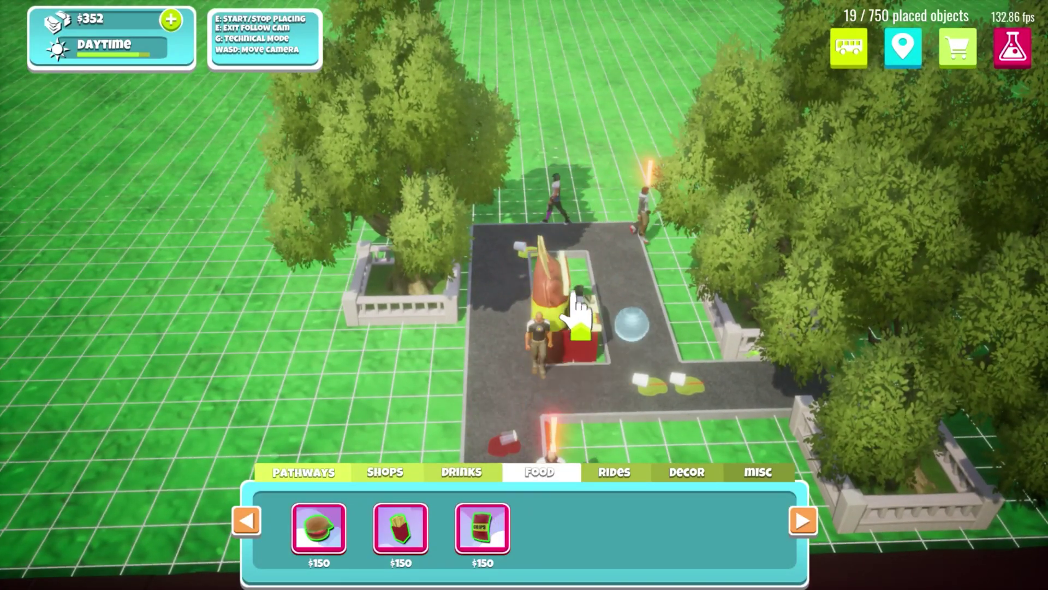
left_click(570, 282)
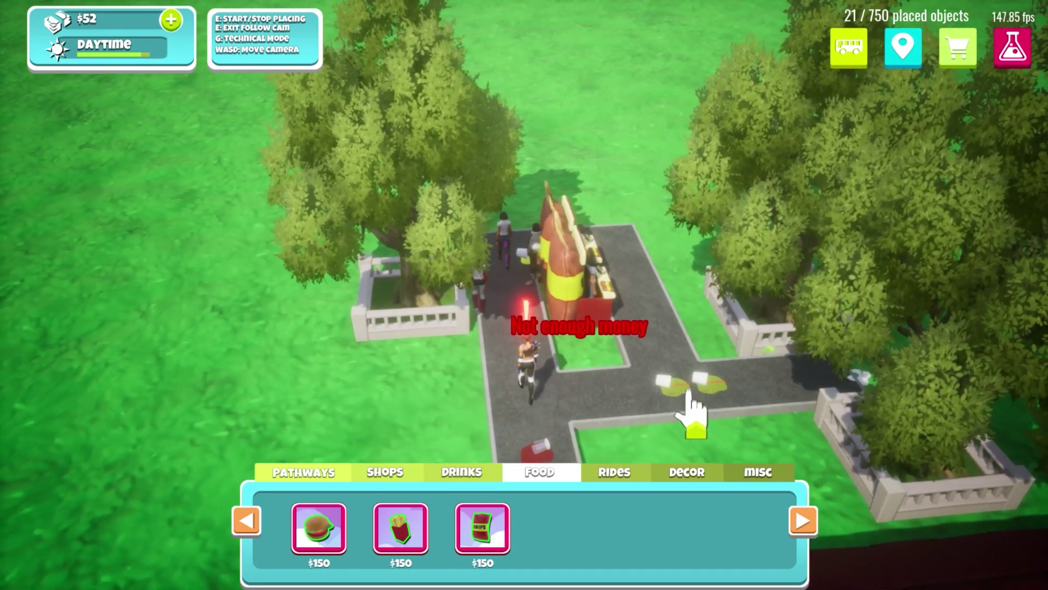
Place a third $150 chips stall on the grass beside the path junction near the park entrance
key("w")
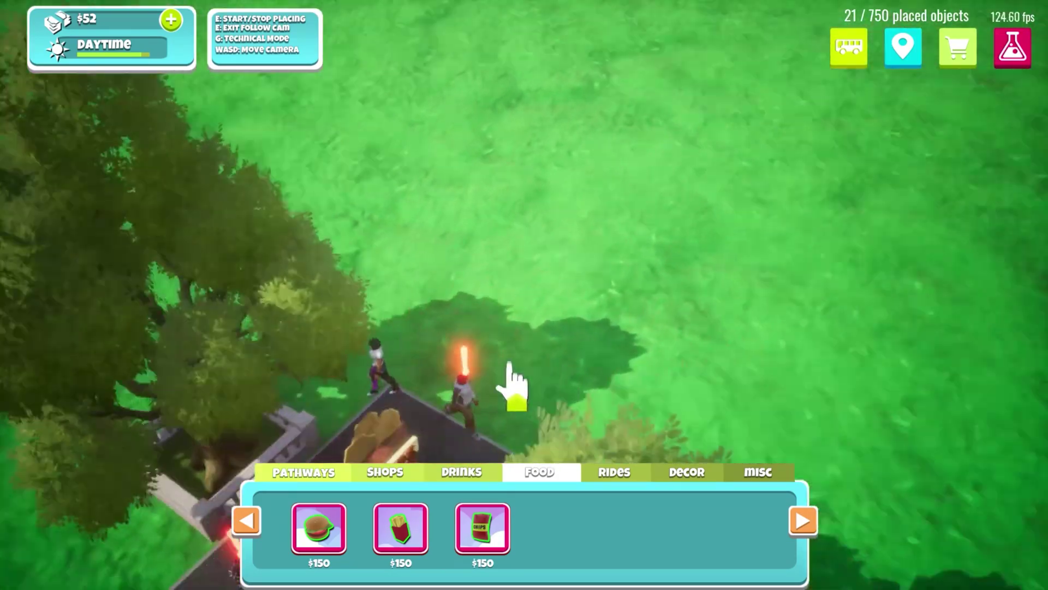
middle_click_drag(508, 361, 657, 348)
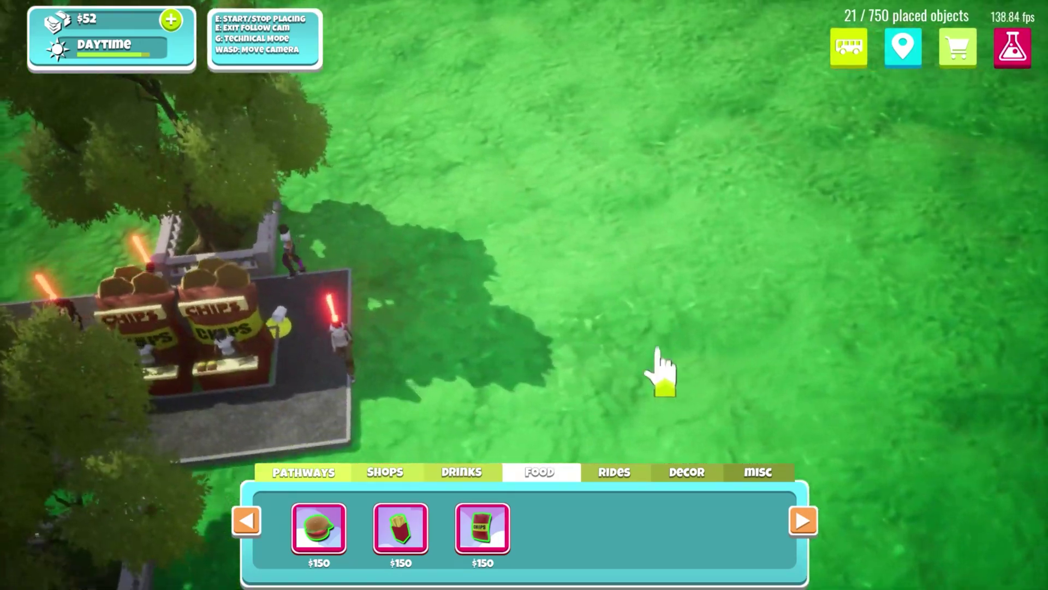
scroll(464, 336, "down", 3)
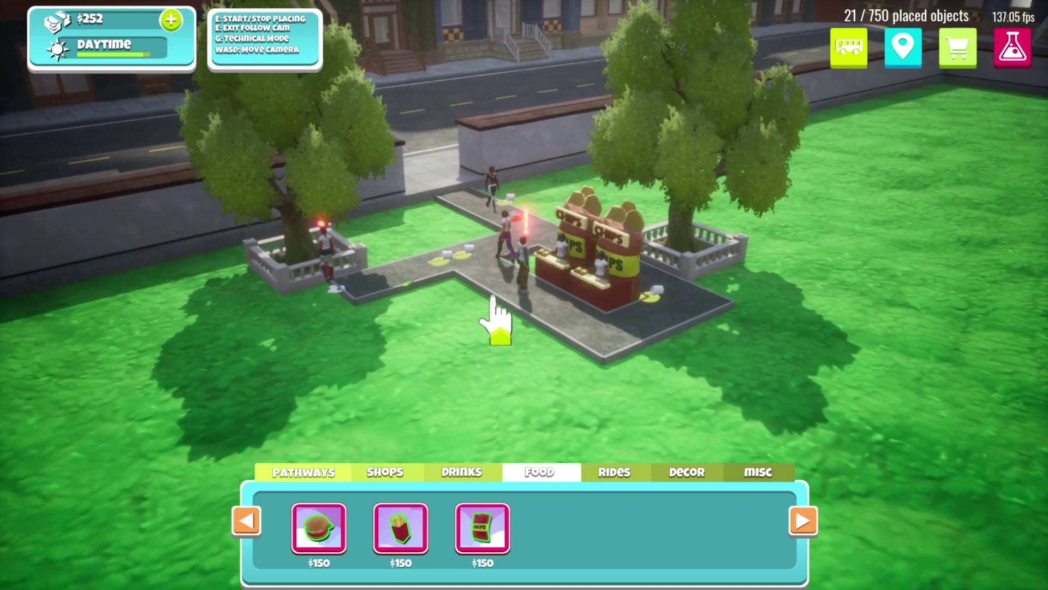
middle_click_drag(492, 297, 520, 408)
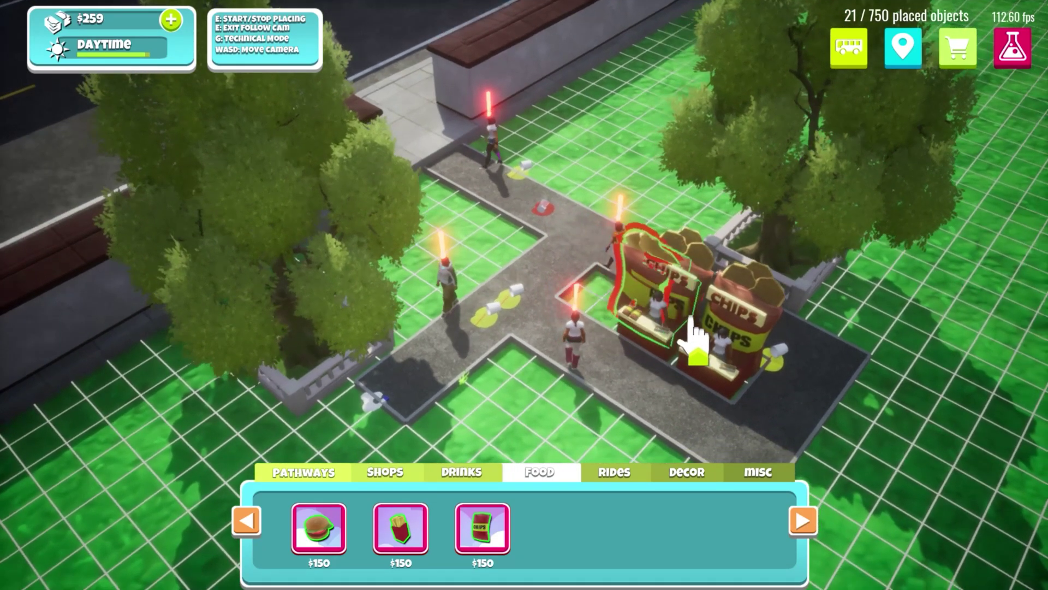
middle_click_drag(691, 320, 638, 316)
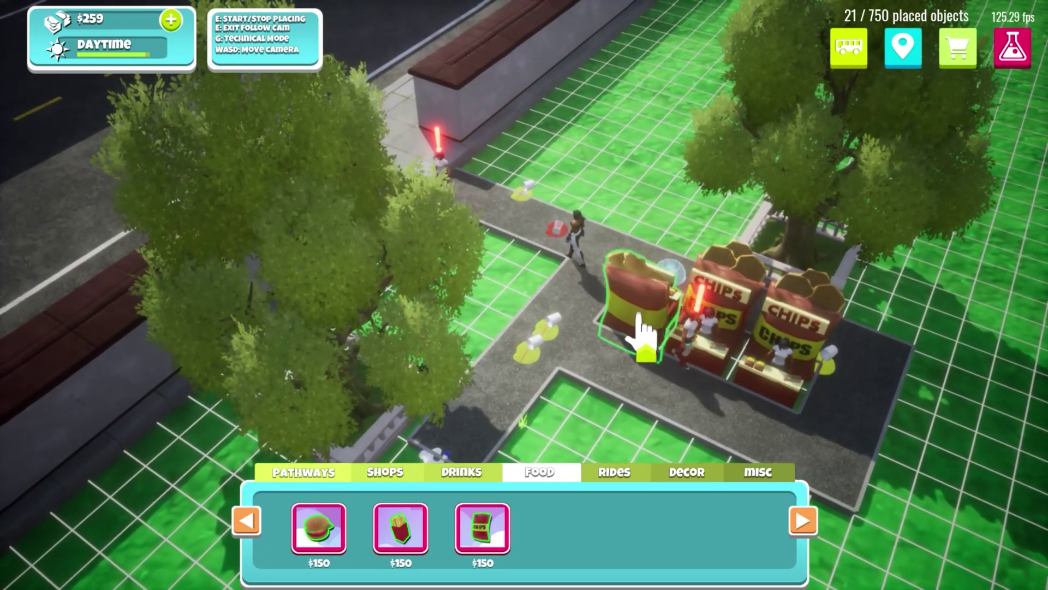
key("w")
right_click(620, 337)
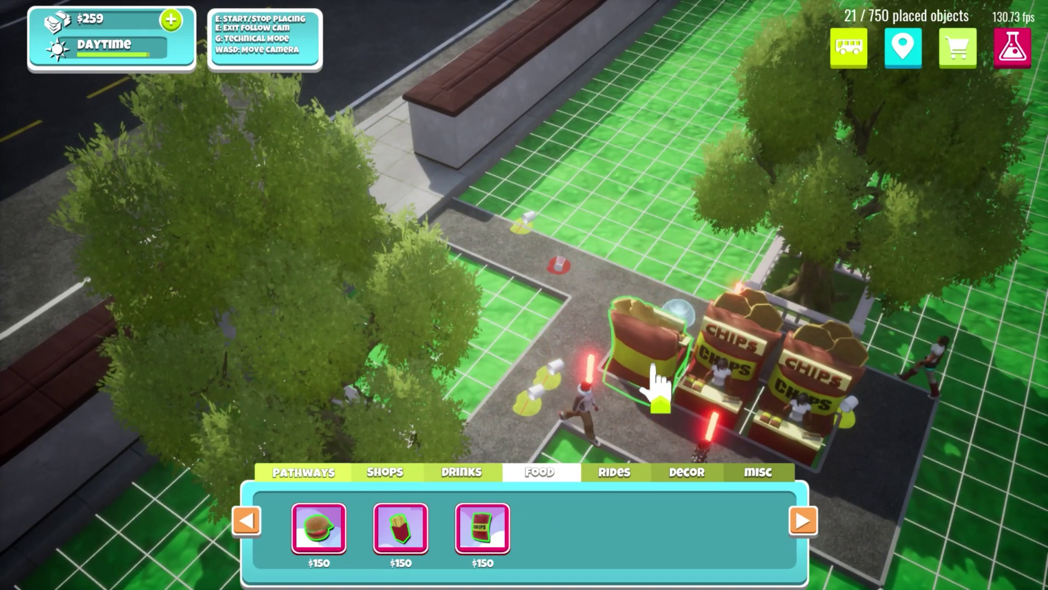
left_click(521, 299)
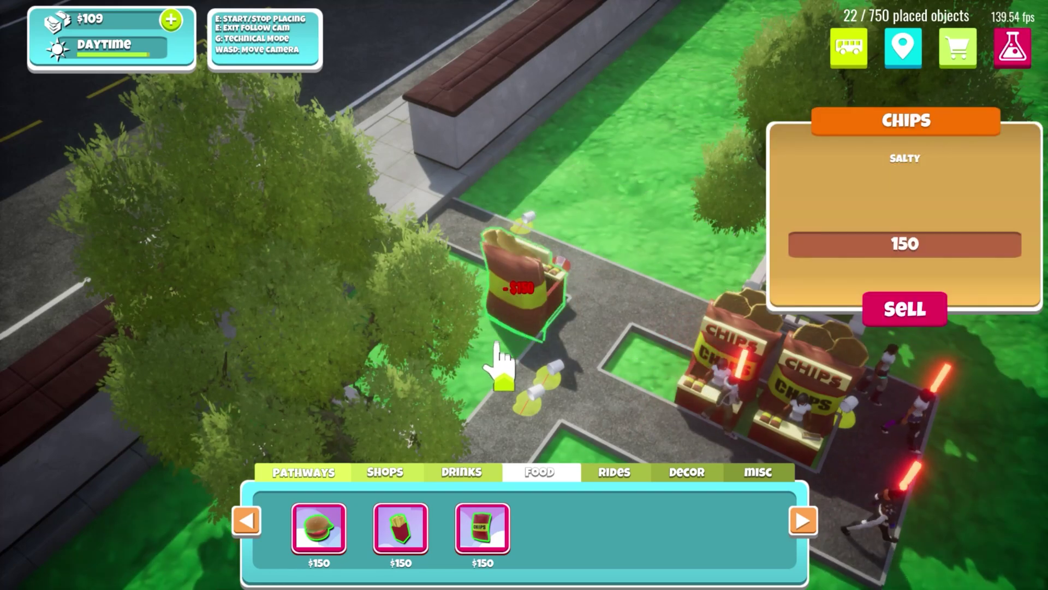
Select a visitor walking on the path to follow them, and start the next day when the day ends
key("s")
key("d")
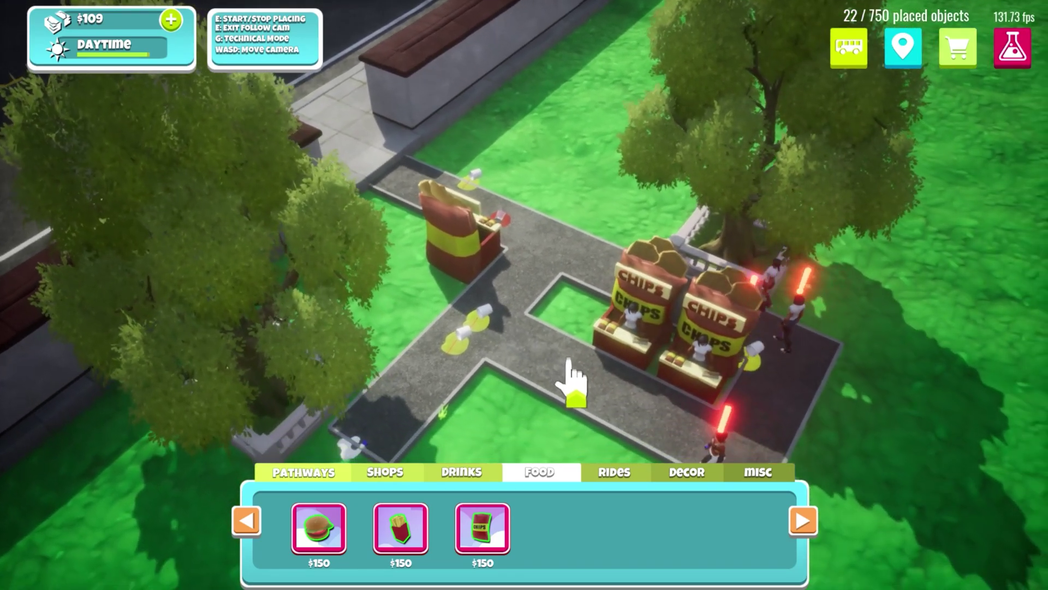
middle_click_drag(583, 353, 577, 309)
key("s")
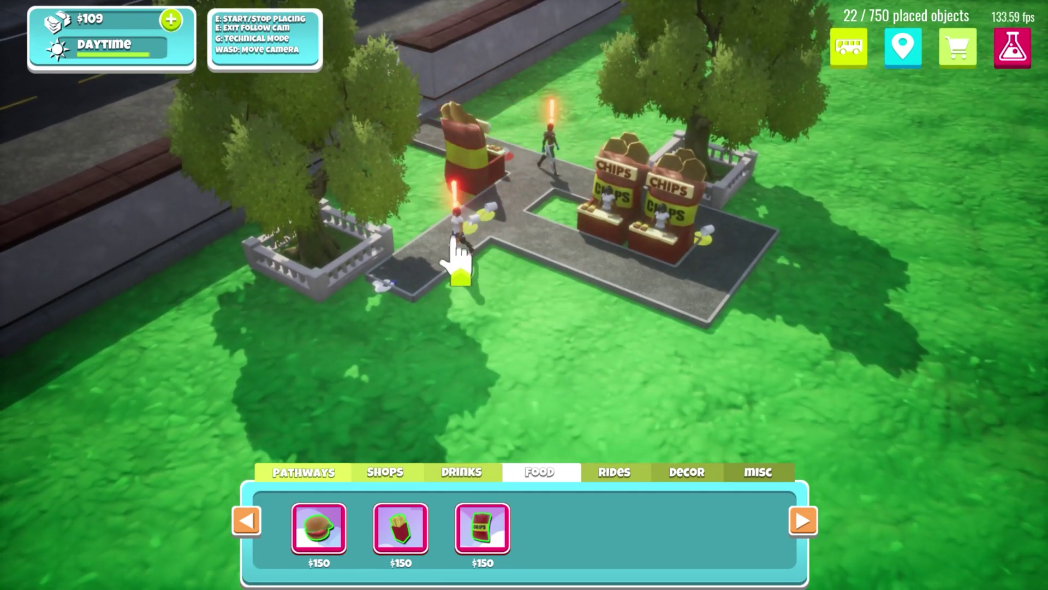
left_click(412, 256)
left_click(88, 342)
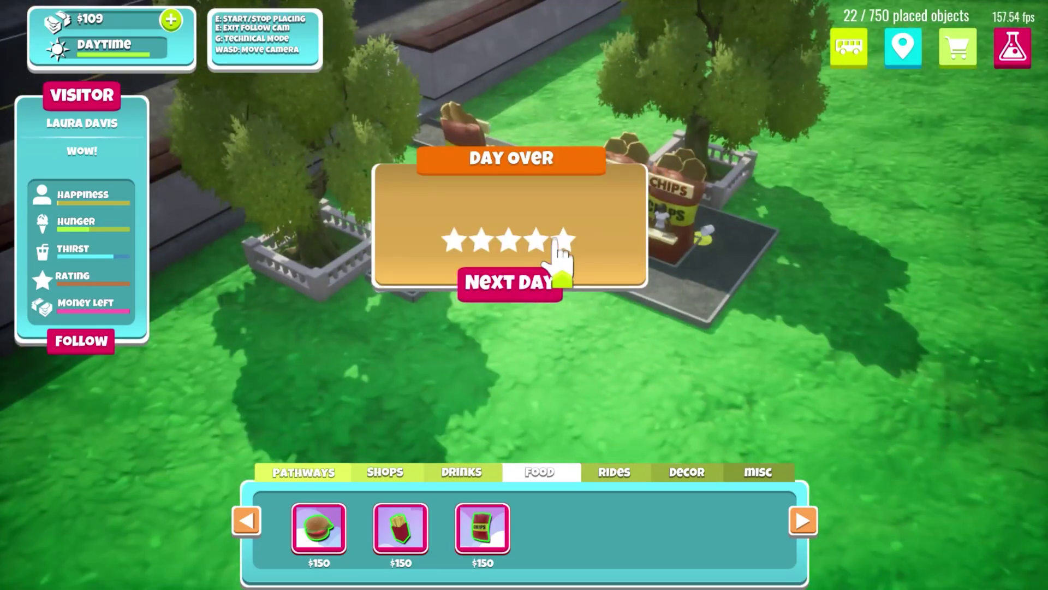
left_click(530, 299)
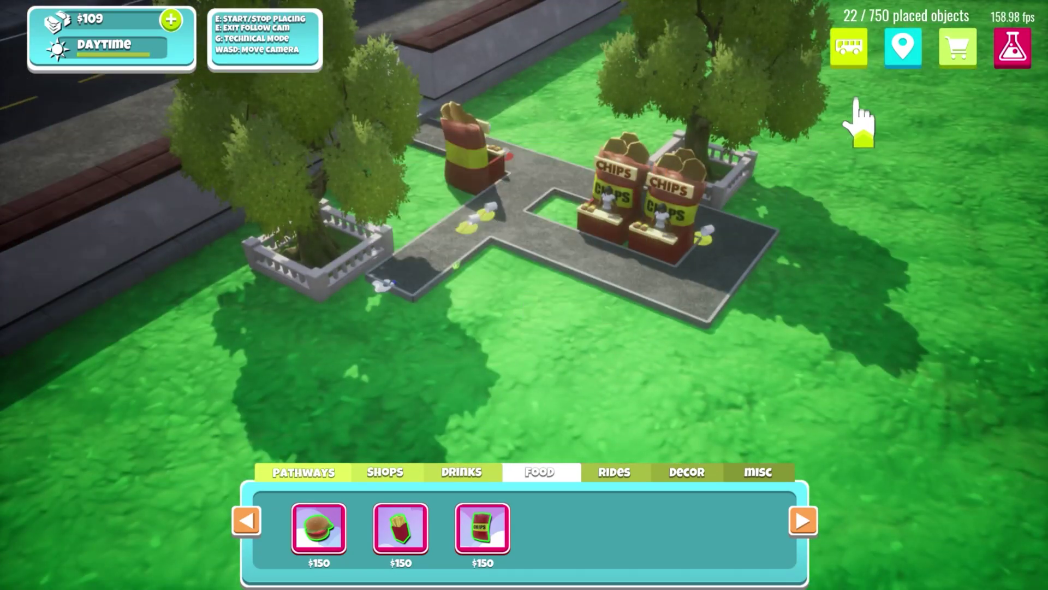
Upgrade Bright Colors to level 10 in the Research Center
left_click(1011, 41)
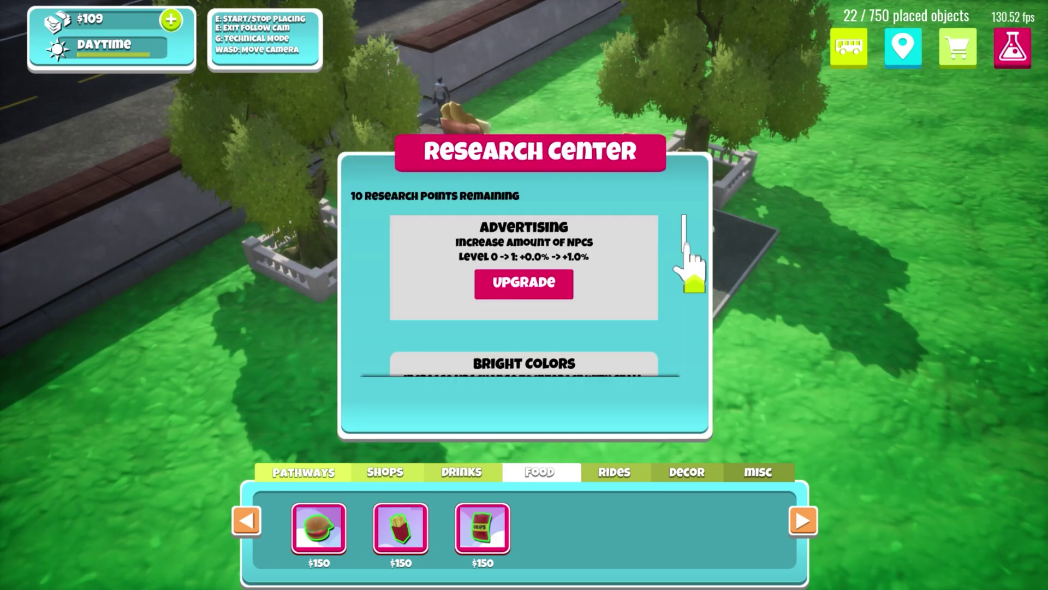
scroll(577, 293, "down", 3)
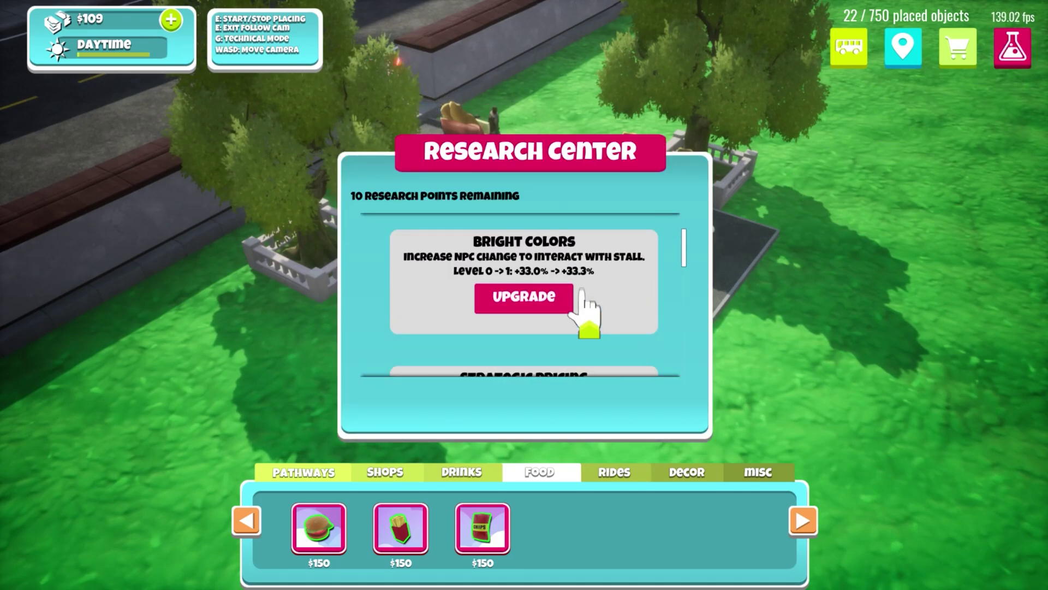
left_click(533, 298)
left_click(536, 297)
left_click(536, 298)
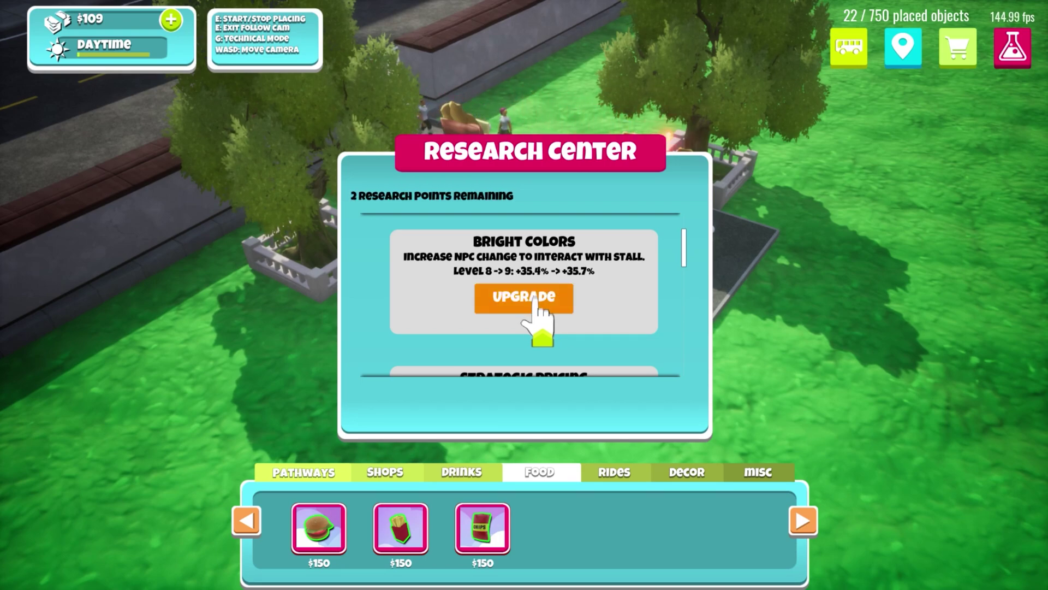
left_click(537, 298)
left_click(538, 298)
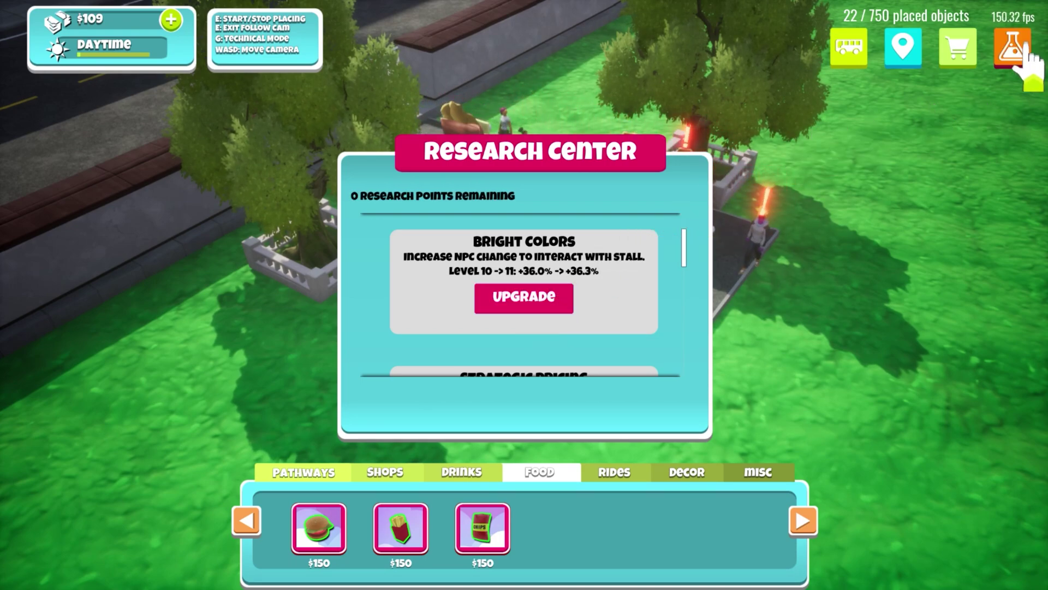
Upgrade Advertising to level 1 in the Research Center
scroll(594, 265, "up", 10)
scroll(774, 308, "down", 3)
scroll(613, 298, "down", 3)
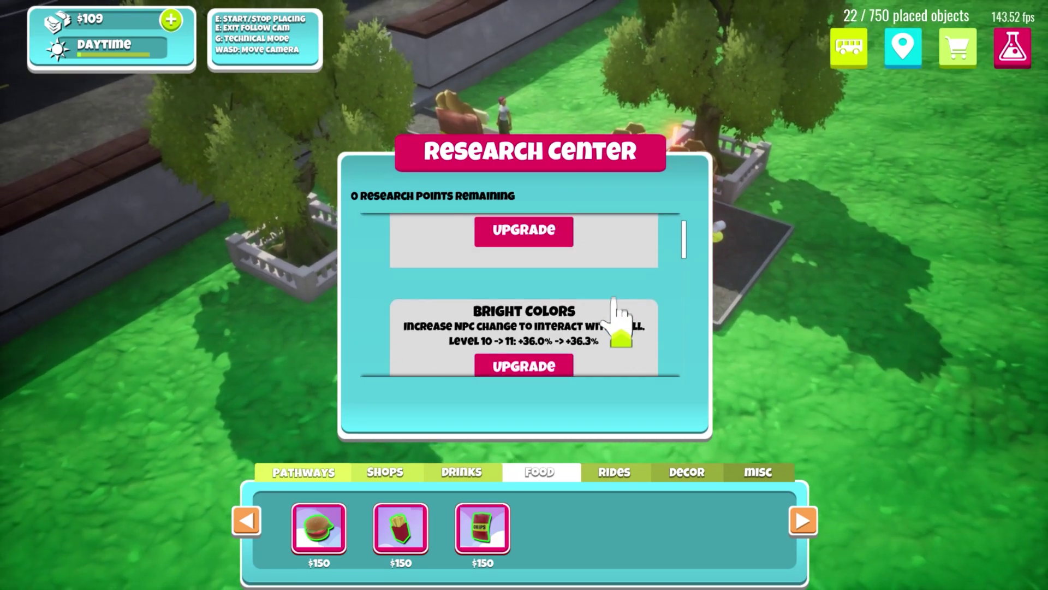
scroll(614, 298, "down", 8)
scroll(566, 248, "up", 12)
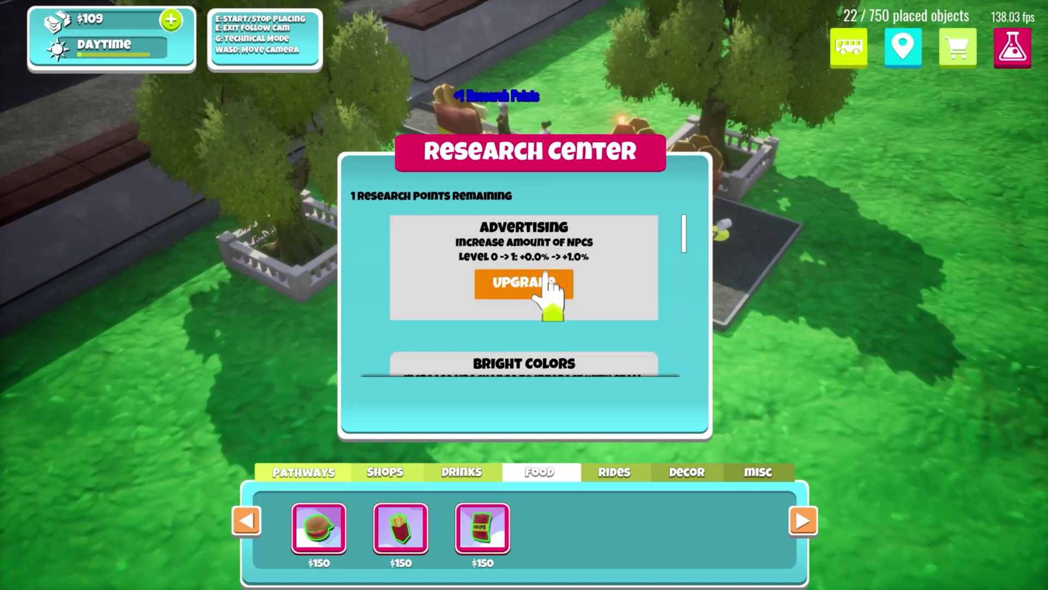
left_click(551, 295)
Review the other research upgrades, from Strategic Pricing through Put Needs Aside, and close the Research Center
scroll(583, 313, "down", 2)
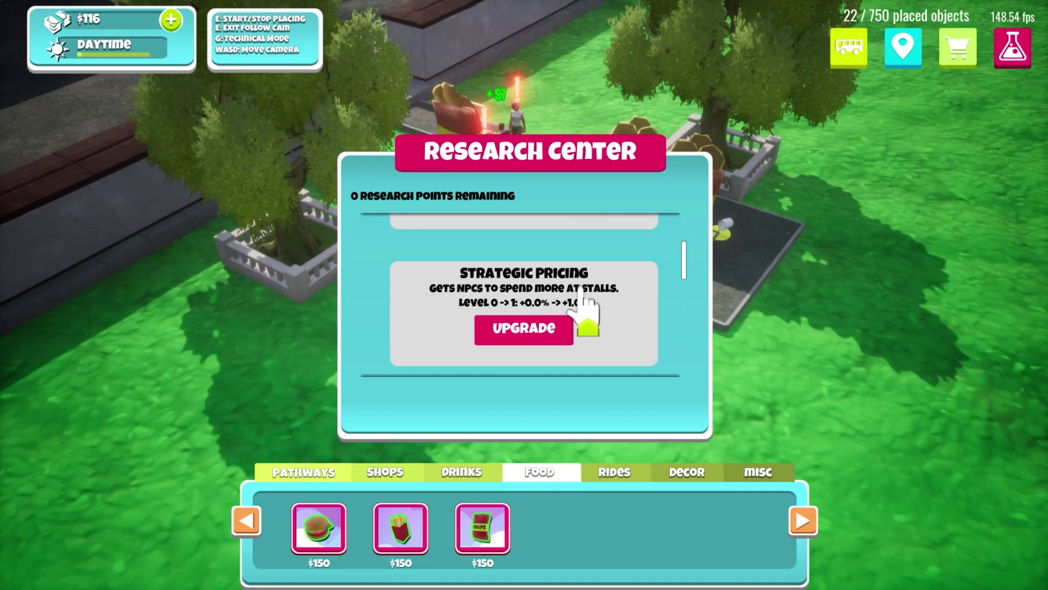
scroll(601, 306, "down", 1)
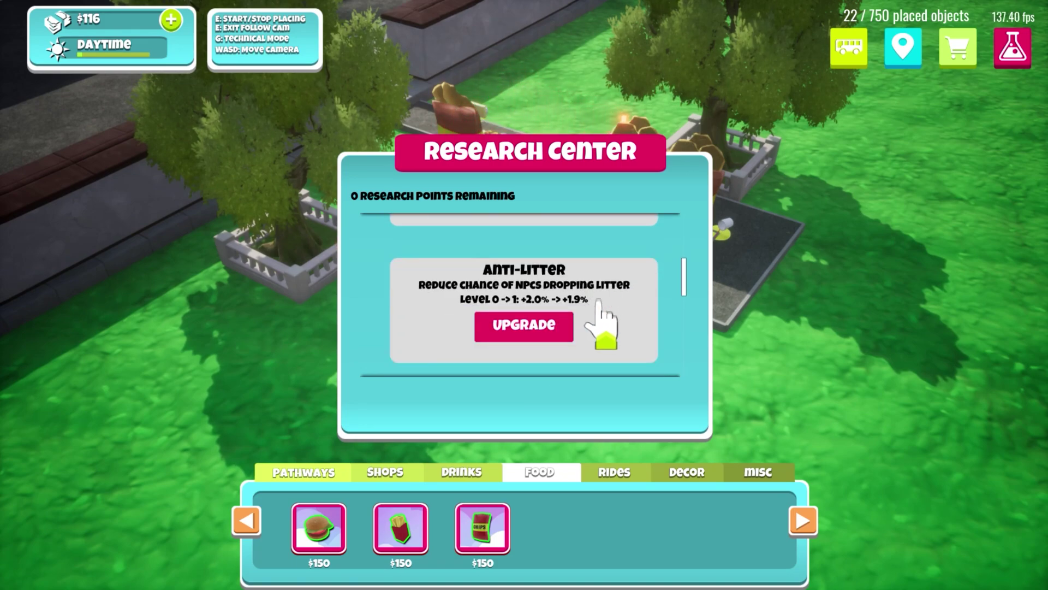
scroll(599, 302, "down", 1)
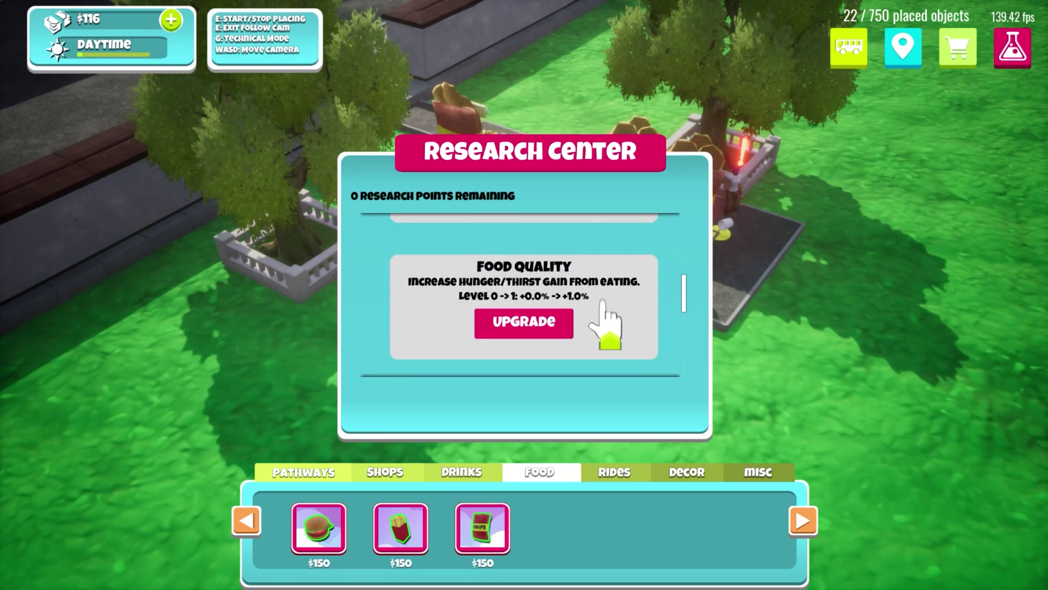
scroll(603, 306, "down", 1)
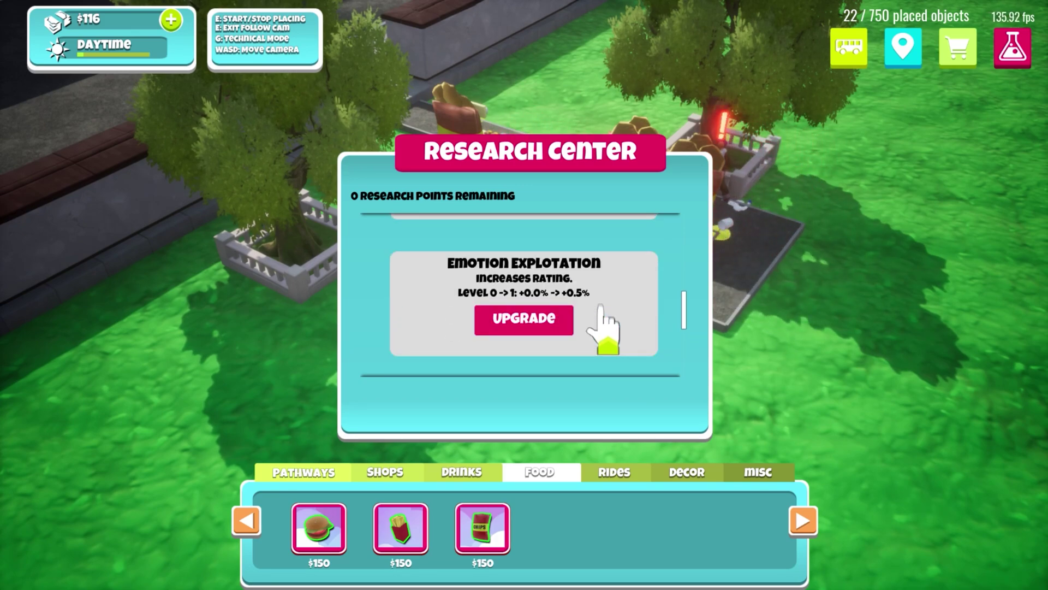
scroll(604, 327, "down", 1)
scroll(601, 305, "down", 3)
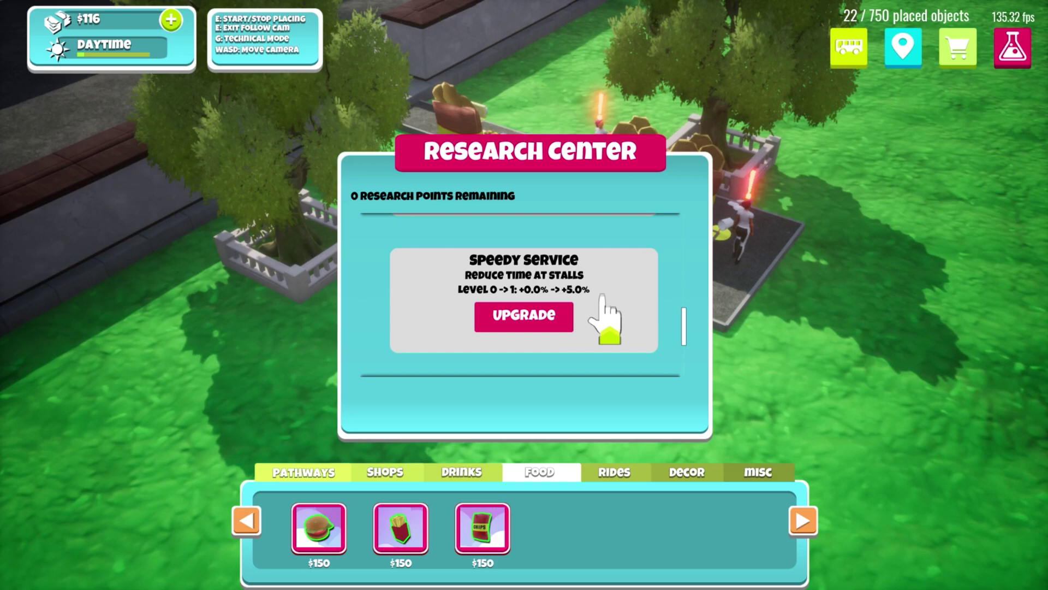
scroll(606, 306, "down", 2)
scroll(607, 307, "down", 2)
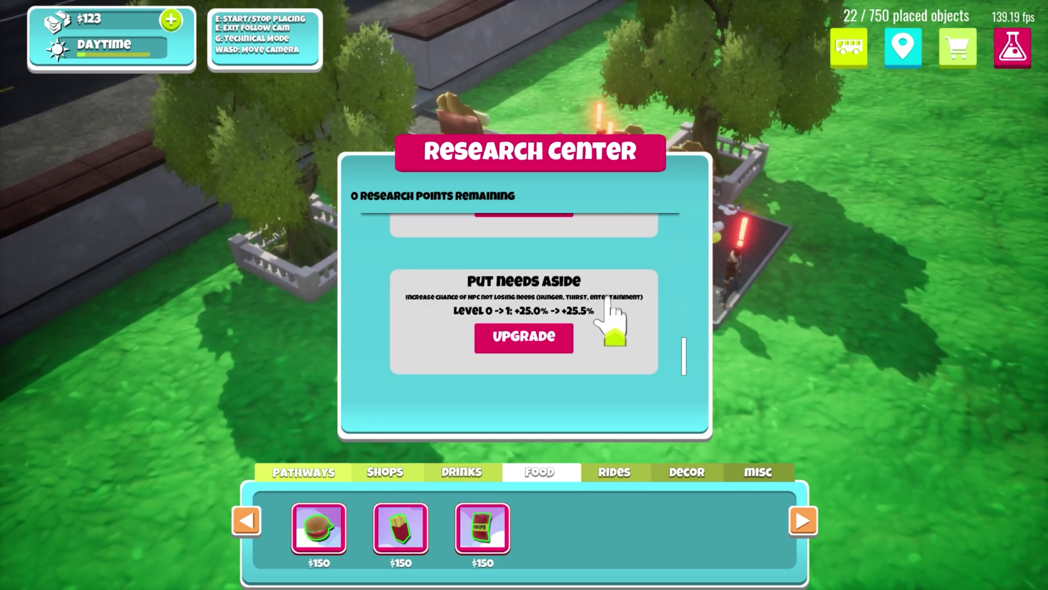
left_click(1014, 51)
Show the miscellaneous build items and look over the stalls, visitors and litter along the park's paths
scroll(764, 262, "up", 3)
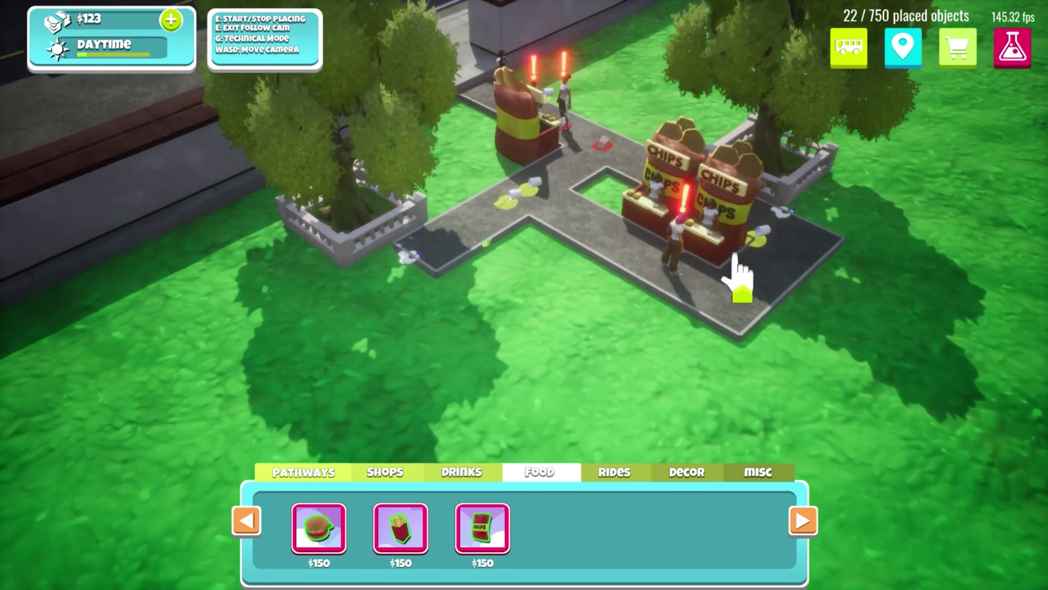
left_click(756, 472)
key("w")
key("a")
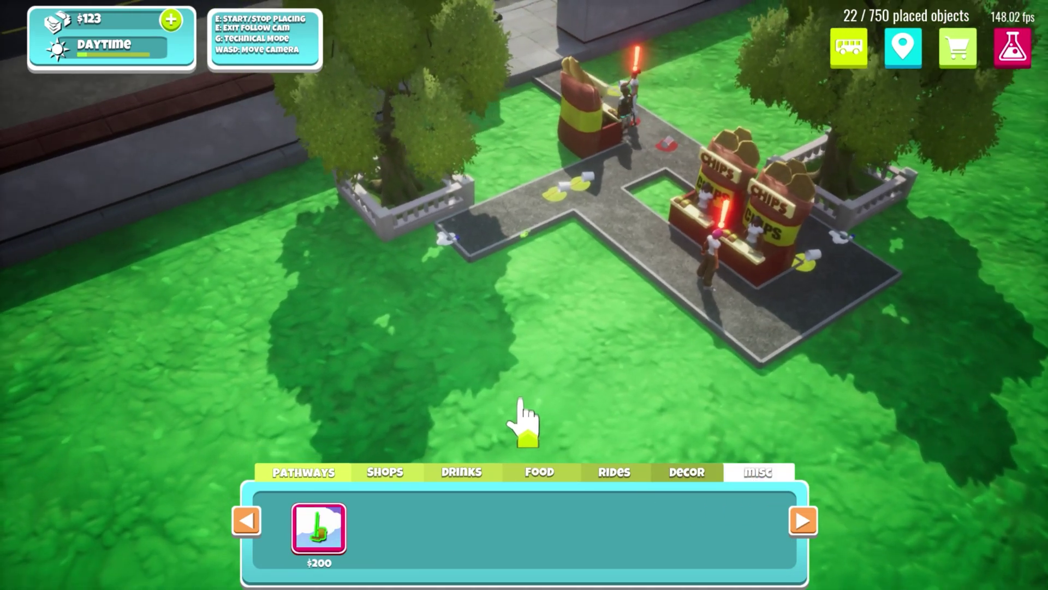
key("w")
key("d")
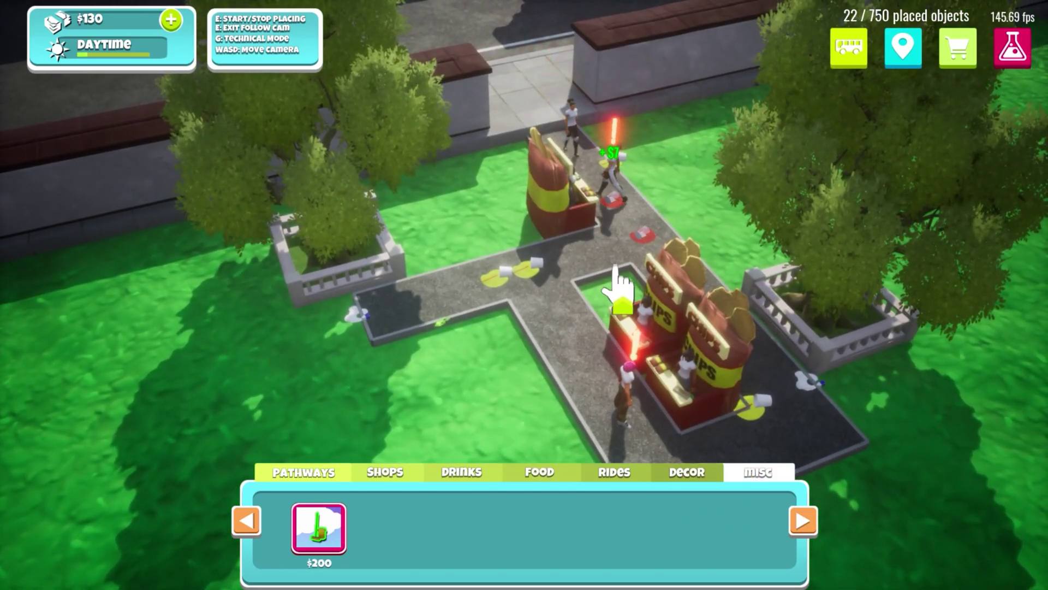
middle_click_drag(590, 264, 599, 184)
key("s")
key("d")
Refresh the list of friends' parks, browse its pages, and visit the first park on the first page
left_click(848, 49)
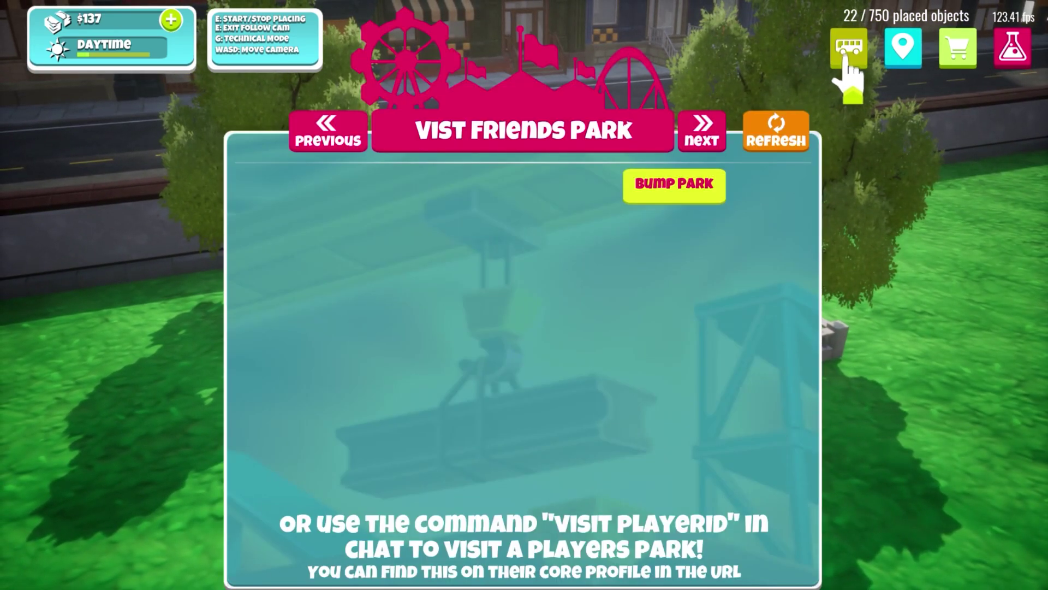
left_click(776, 132)
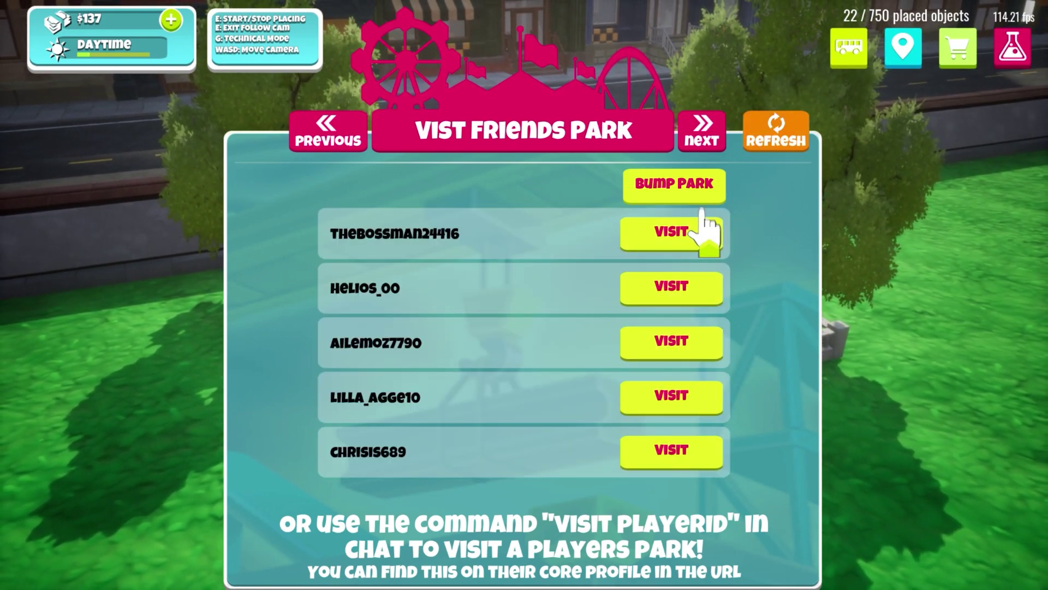
left_click(703, 136)
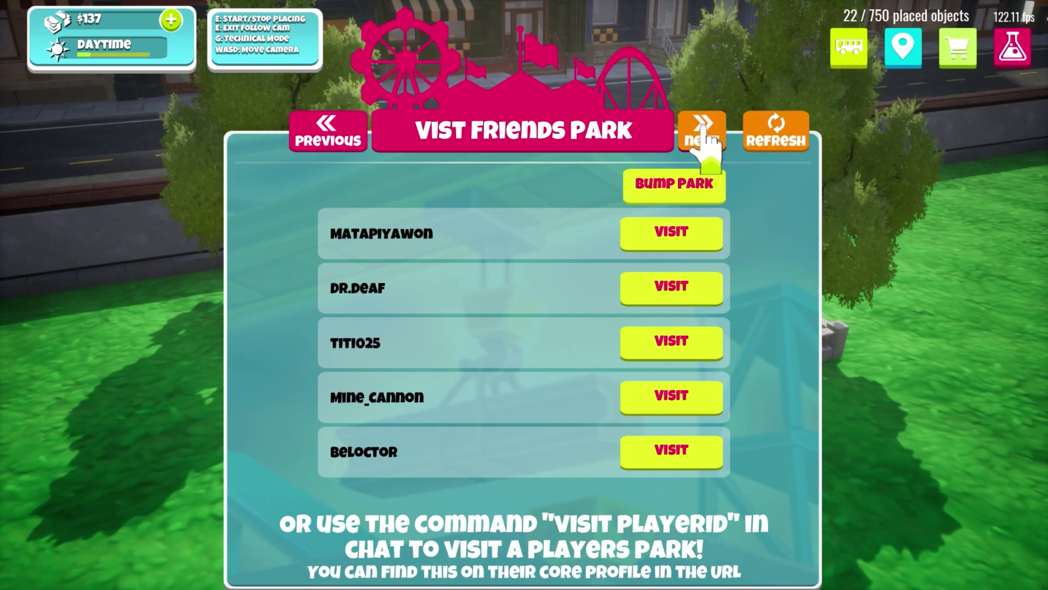
left_click(704, 136)
left_click(324, 134)
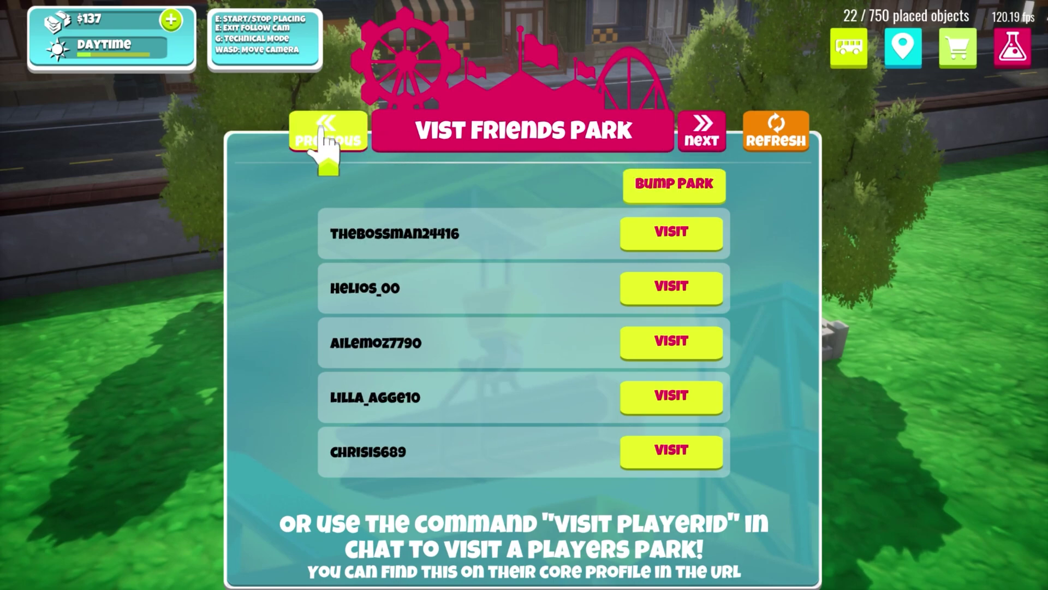
left_click(660, 232)
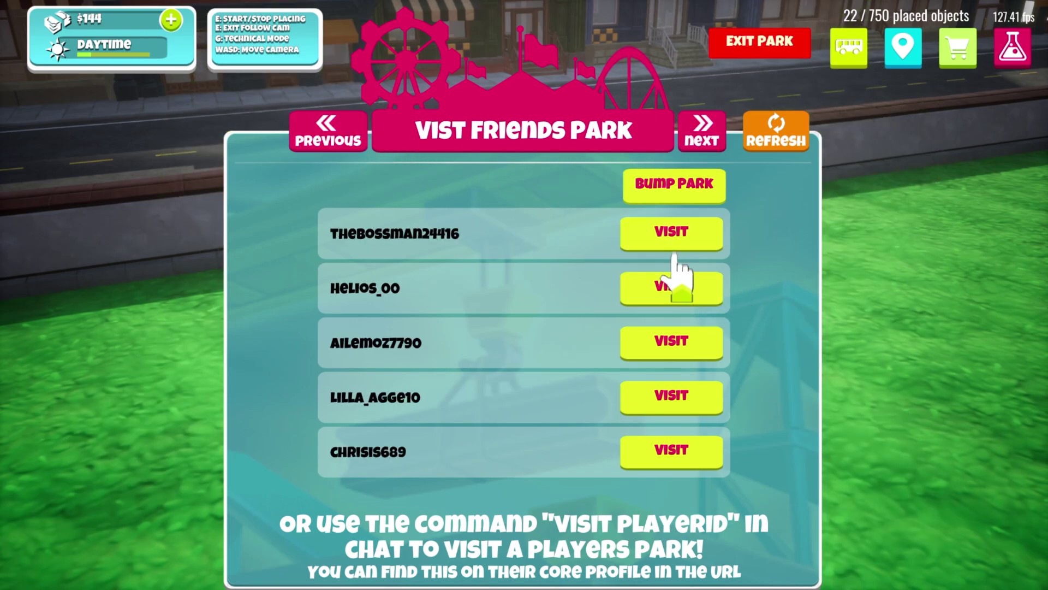
Look around the visited park and exit it to return to your own park
left_click(847, 54)
right_click_drag(814, 93, 684, 127)
left_click(758, 48)
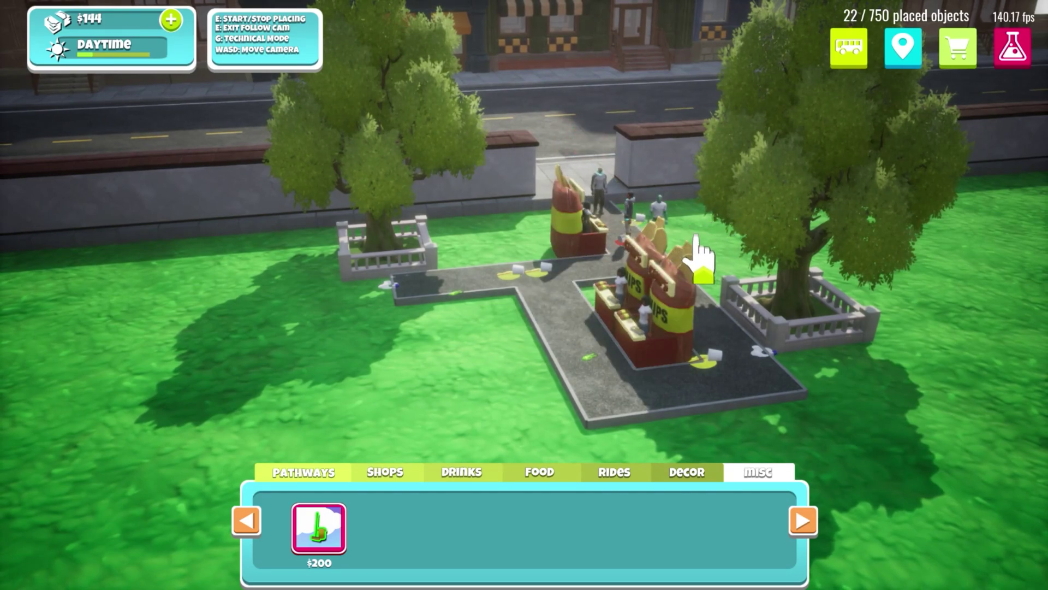
key("w")
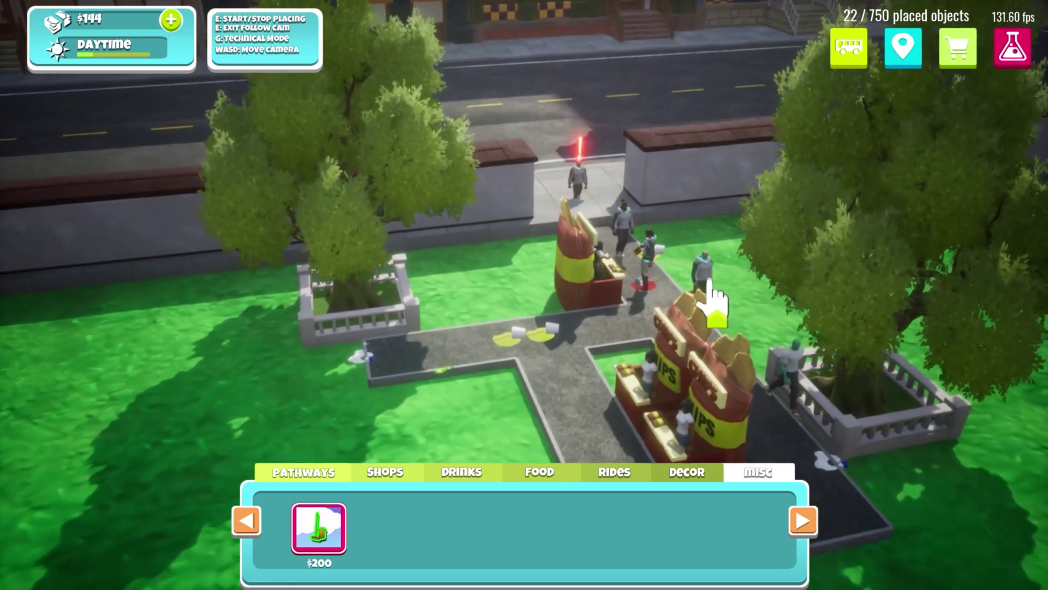
Turn on technical mode and examine the appeal and objects of the nodes along the stalls' paths
key("d")
middle_click_drag(704, 295, 771, 299)
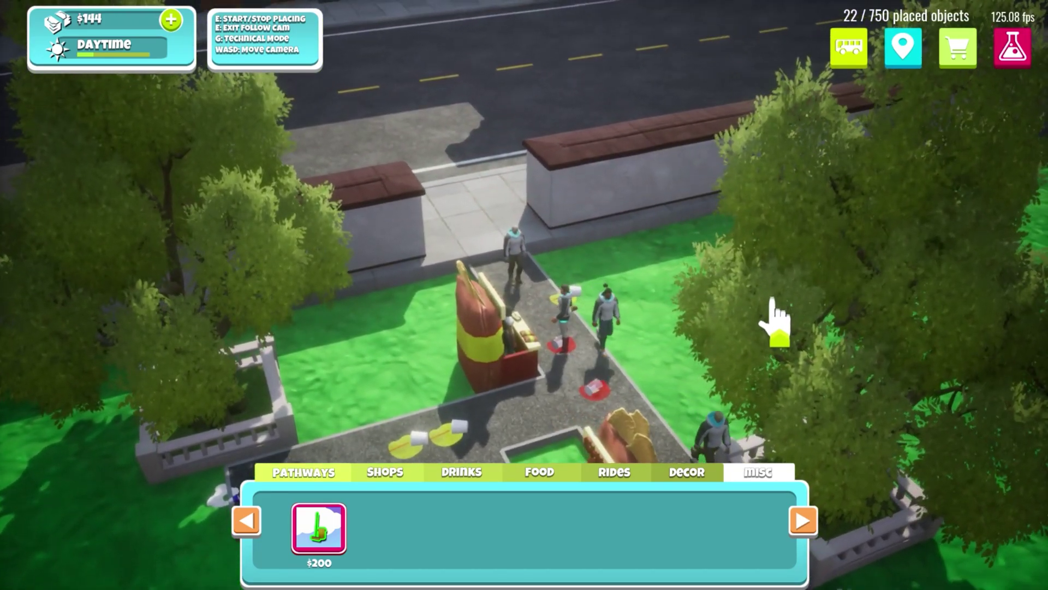
scroll(799, 272, "down", 5)
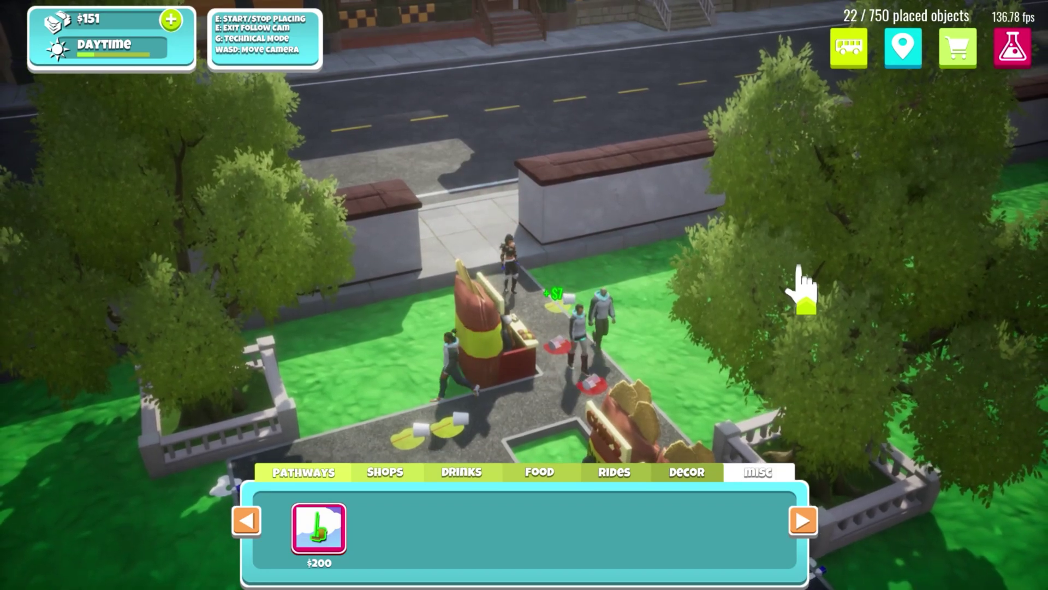
scroll(799, 283, "down", 2)
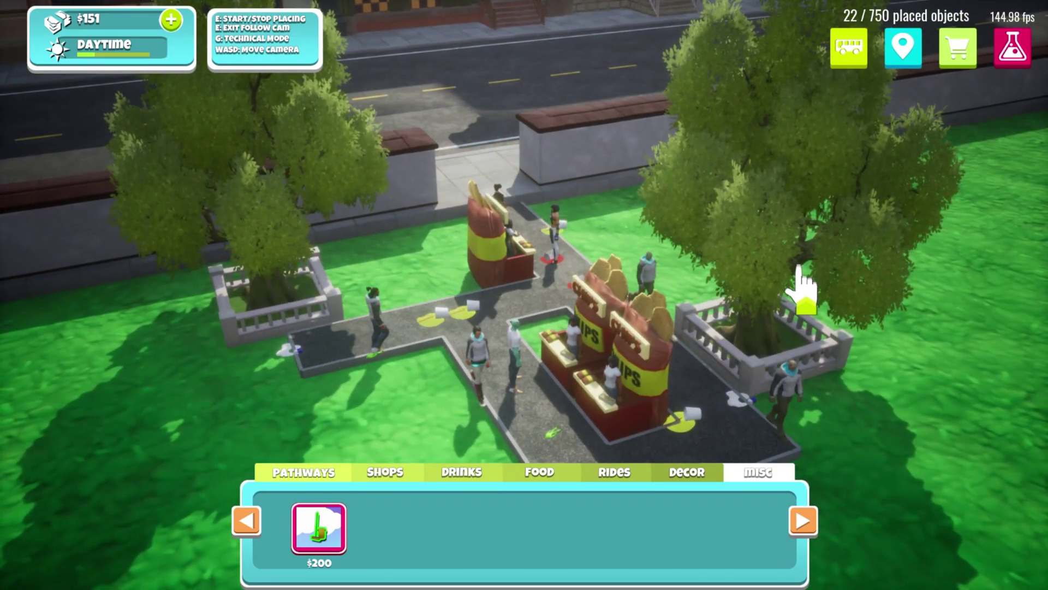
key("g")
scroll(791, 292, "up", 4)
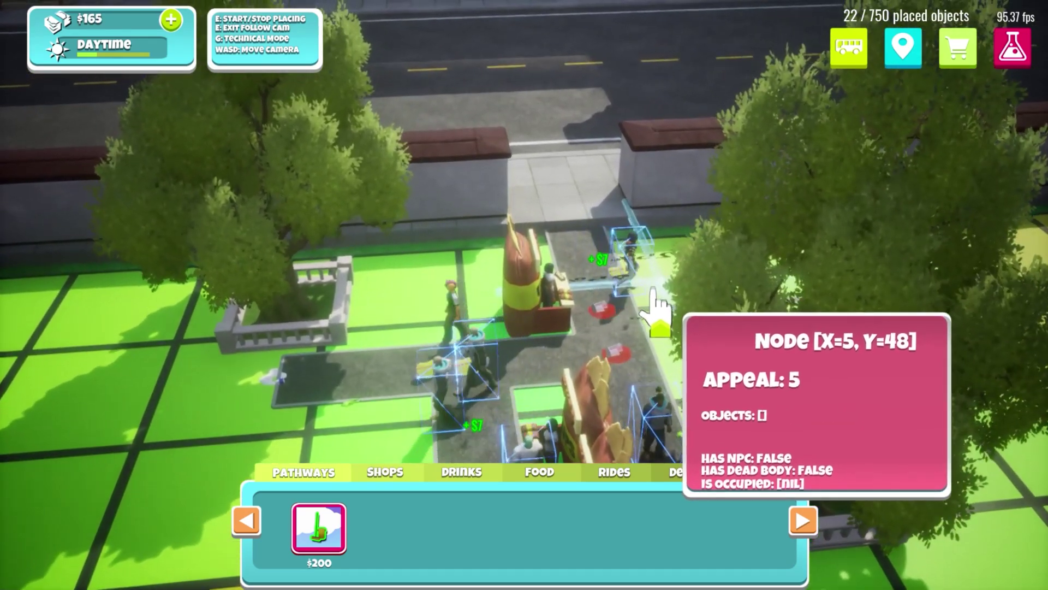
key("s")
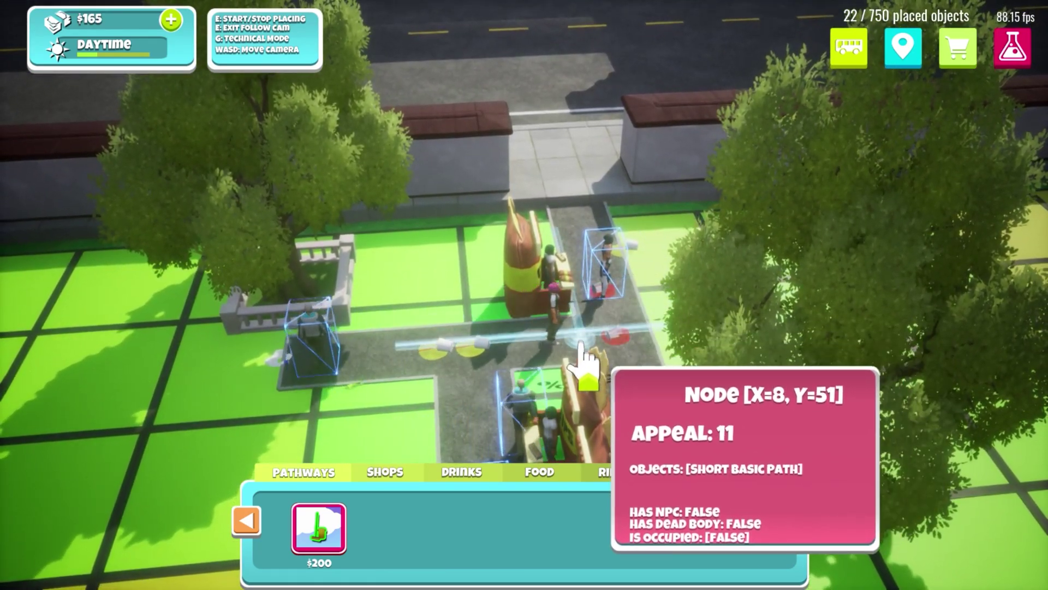
key("s")
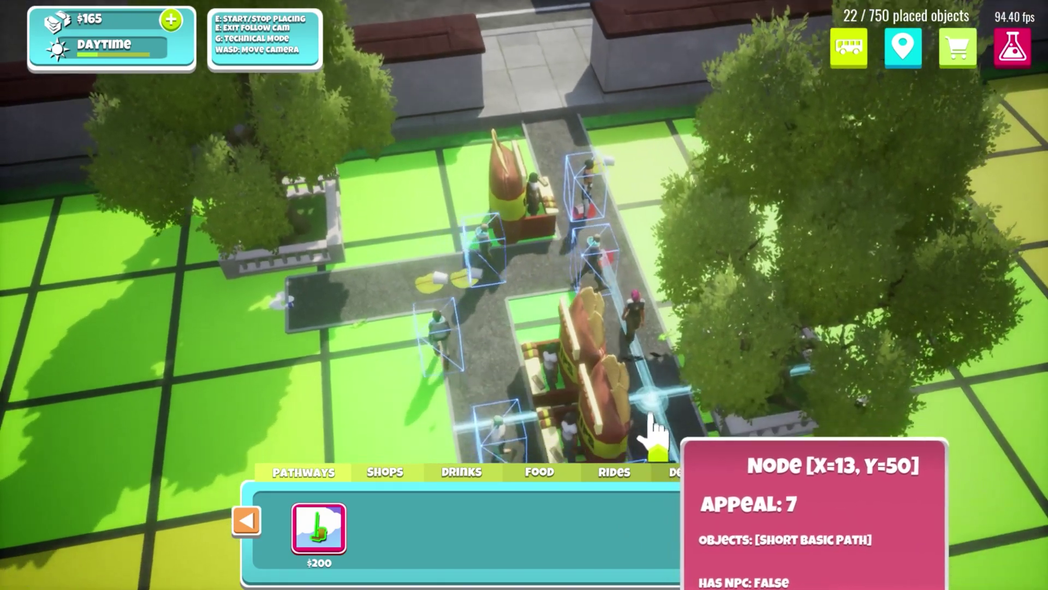
Toggle technical mode to compare the path nodes near the park entrance, leaving the mode switched off
key("g")
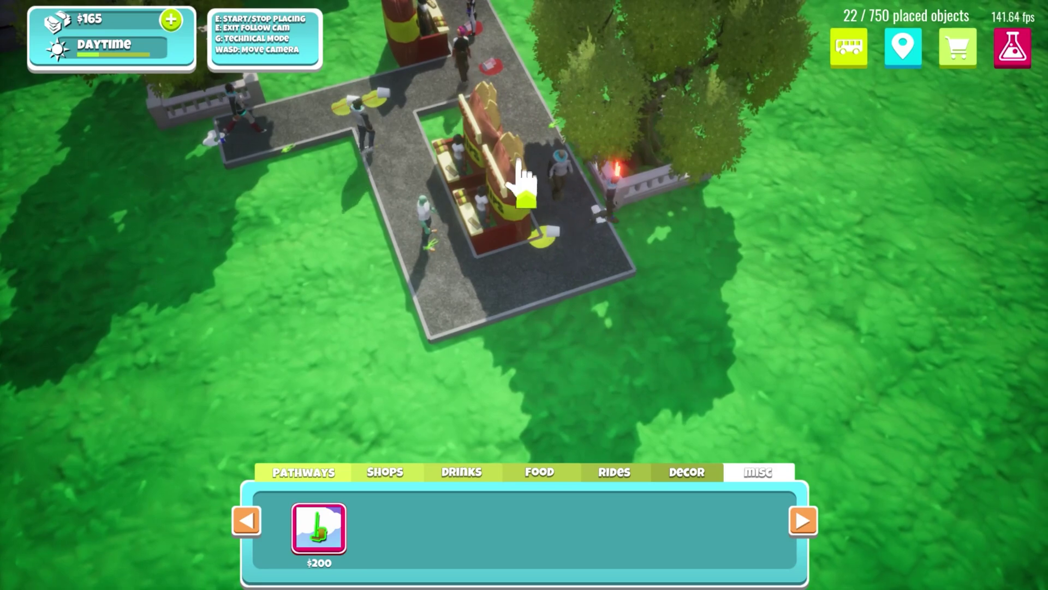
key("g")
key("w")
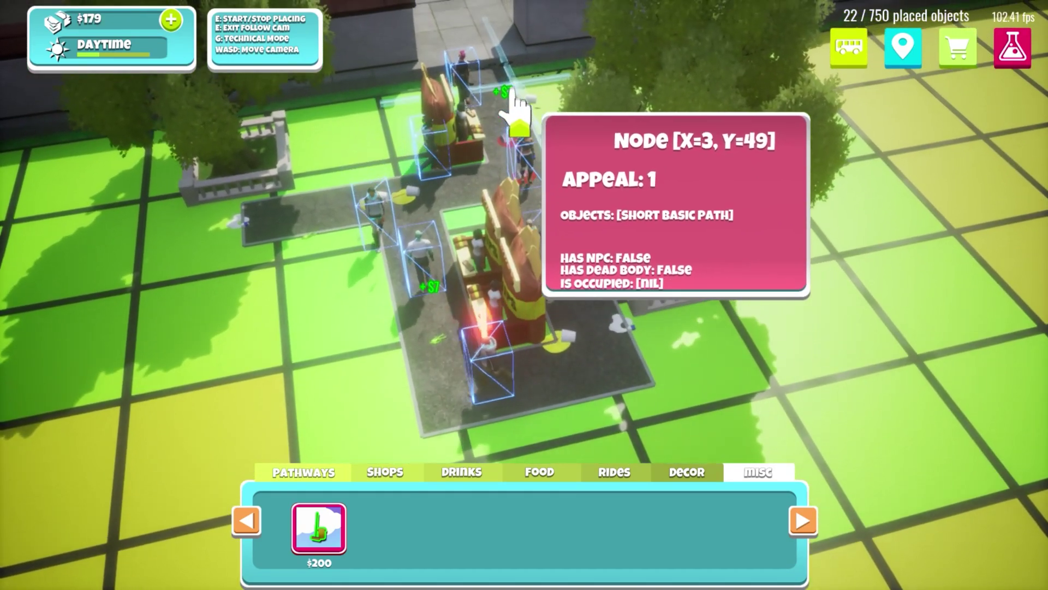
key("g")
key("g")
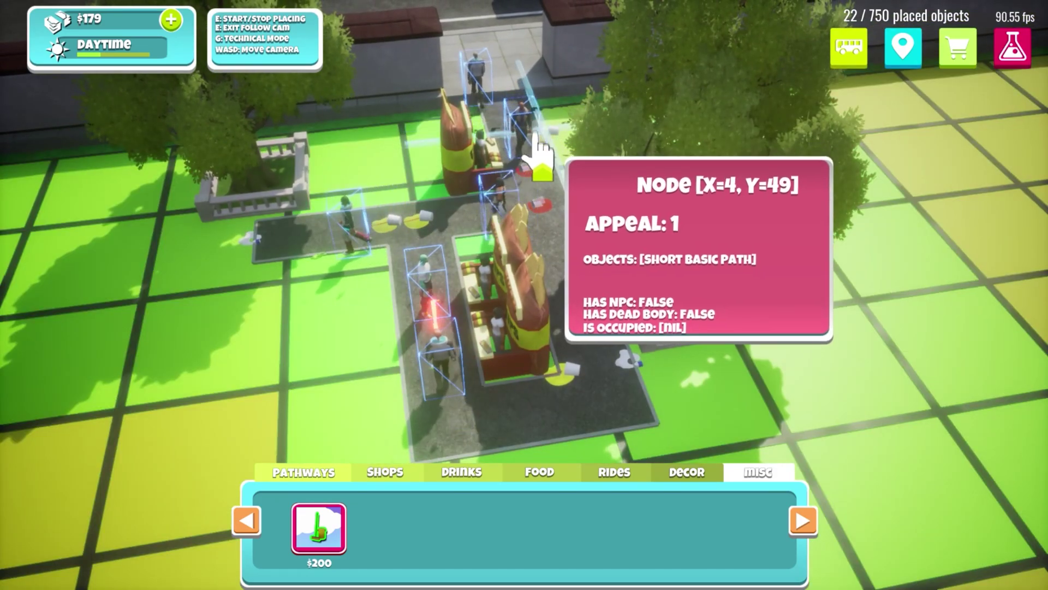
key("g")
View the details of a visitor walking near the entrance stall and dismiss them
left_click(534, 164)
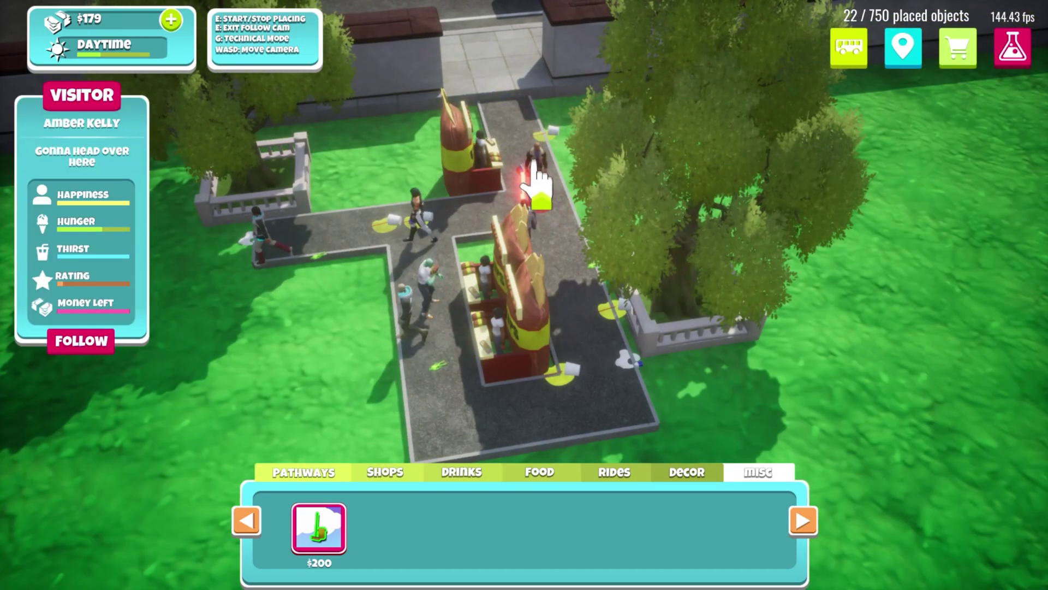
left_click(830, 351)
key("a")
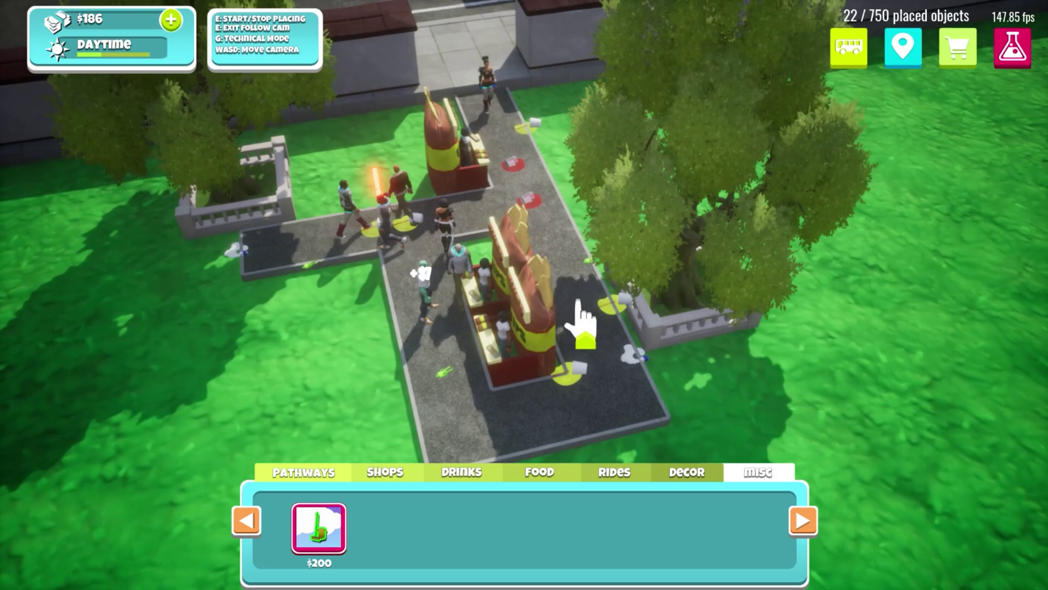
Place the $175 Soft Drink stall beside the food stall near the entrance, rotated to face the path, and deselect it
key("w")
left_click(407, 473)
left_click(464, 472)
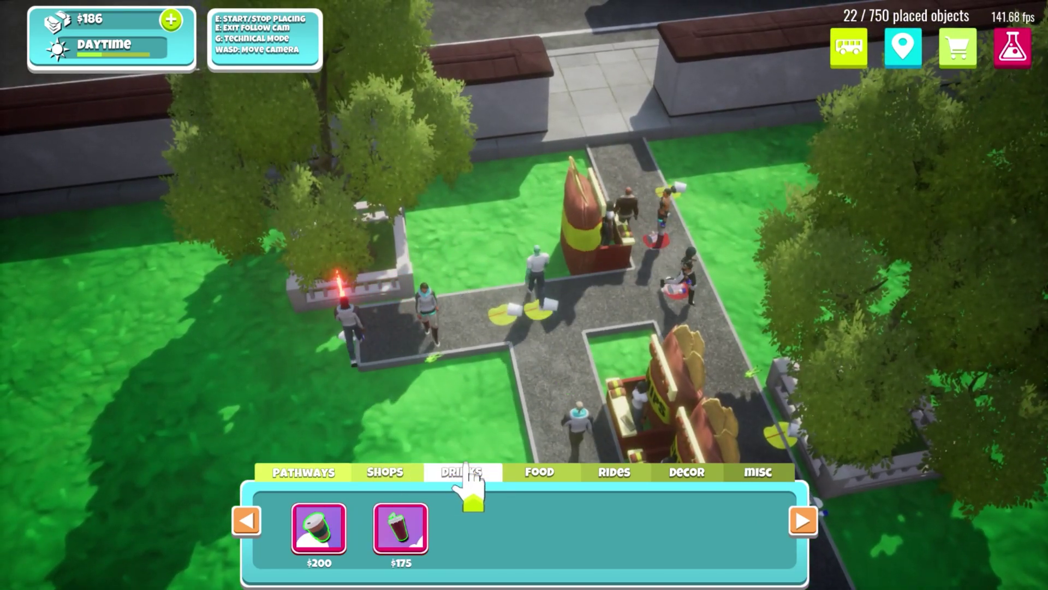
left_click(399, 537)
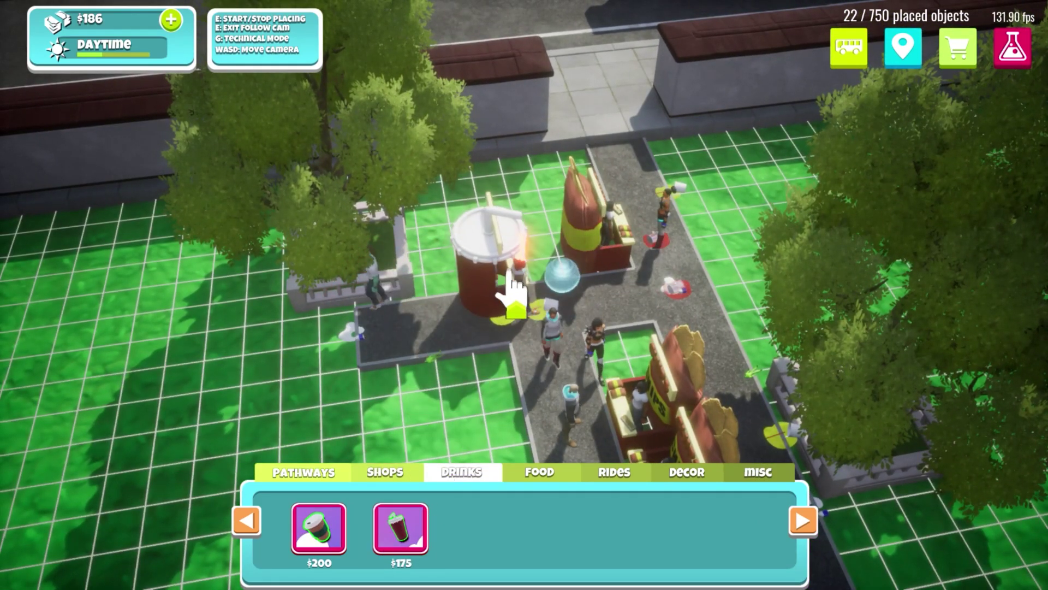
key("r")
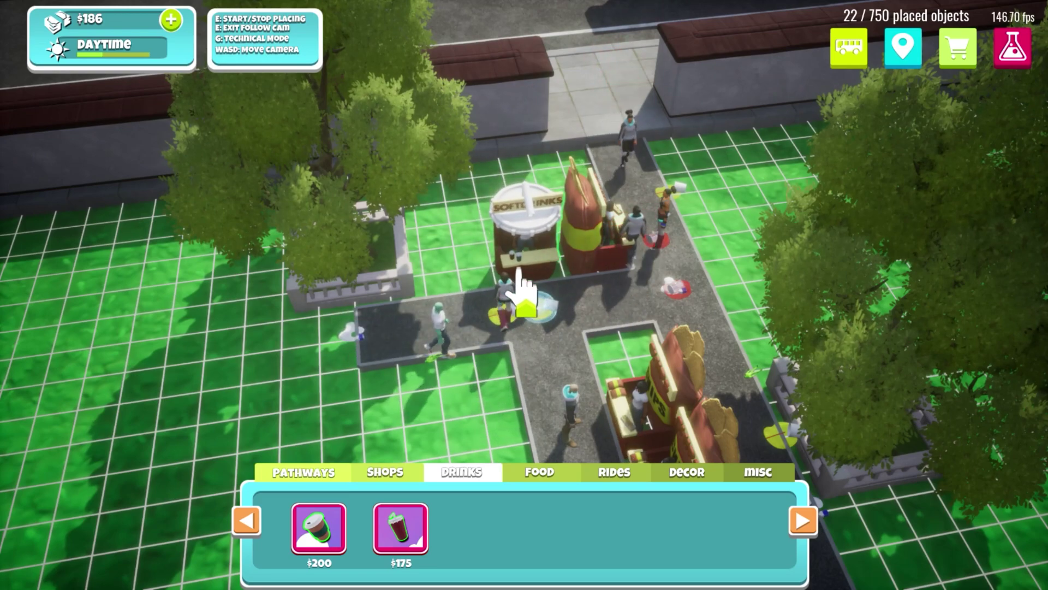
left_click(519, 283)
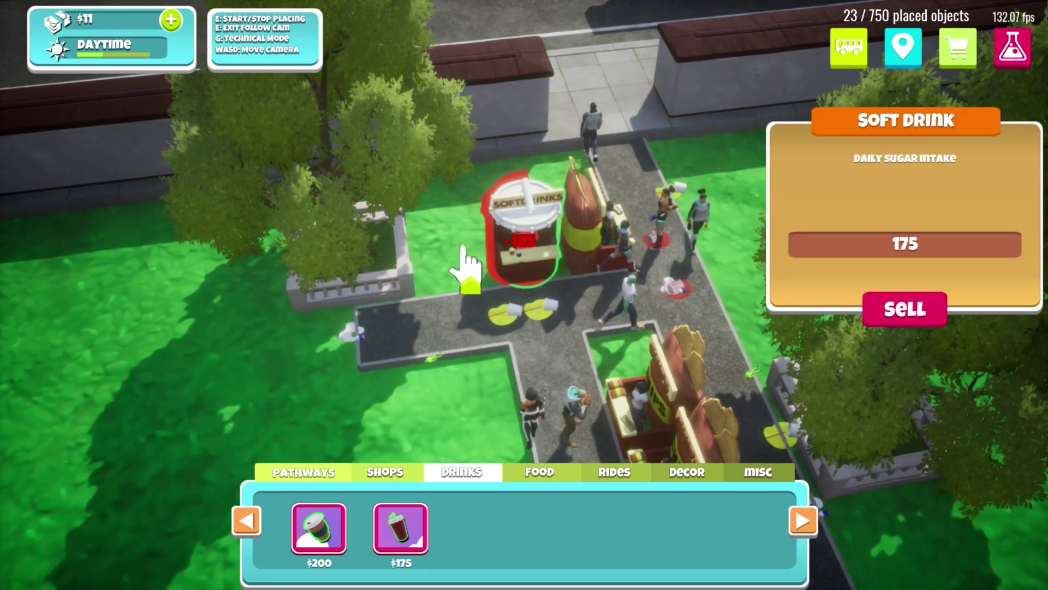
left_click(462, 247)
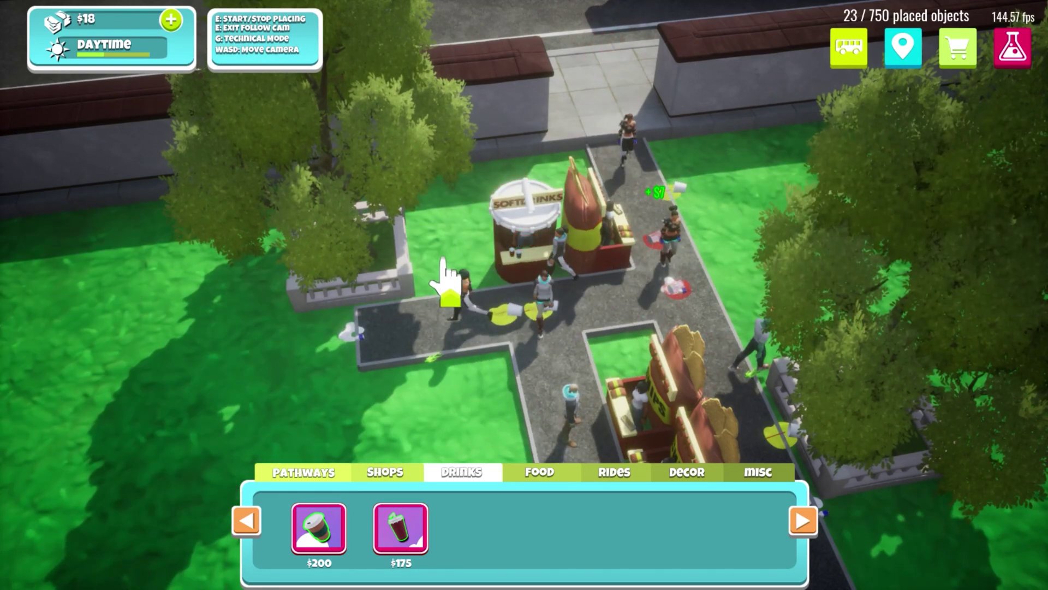
Compare the German Pack for sale in the shop with the owned Base Pack, and close the shop
key("w")
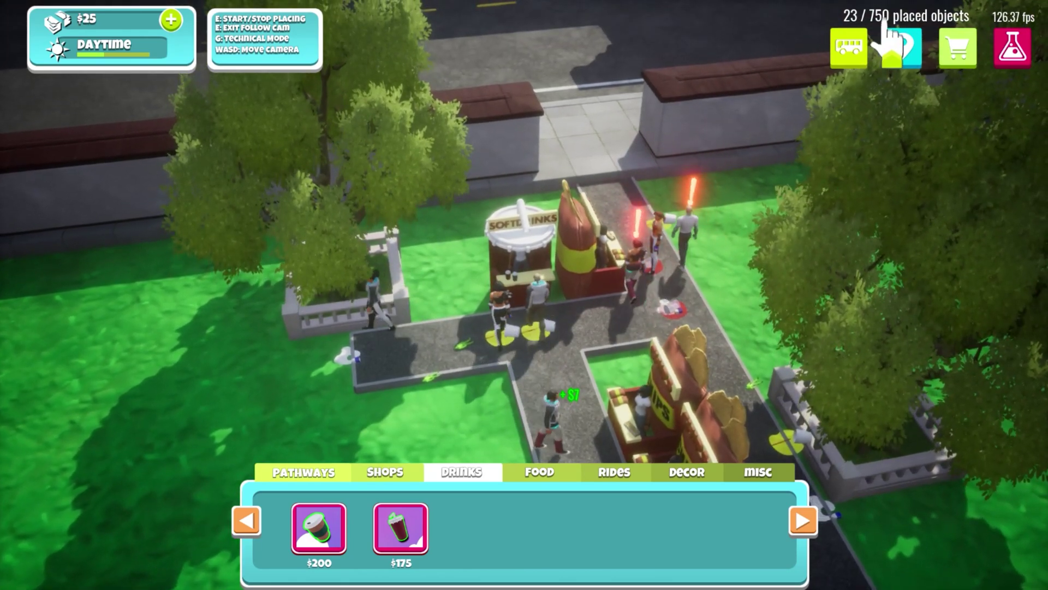
left_click(958, 50)
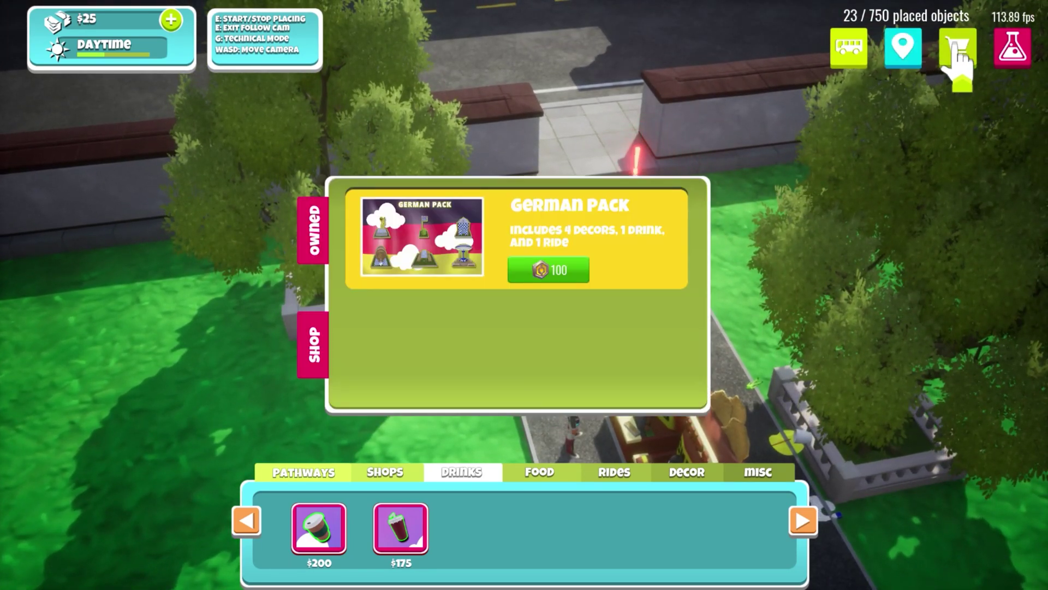
left_click(315, 245)
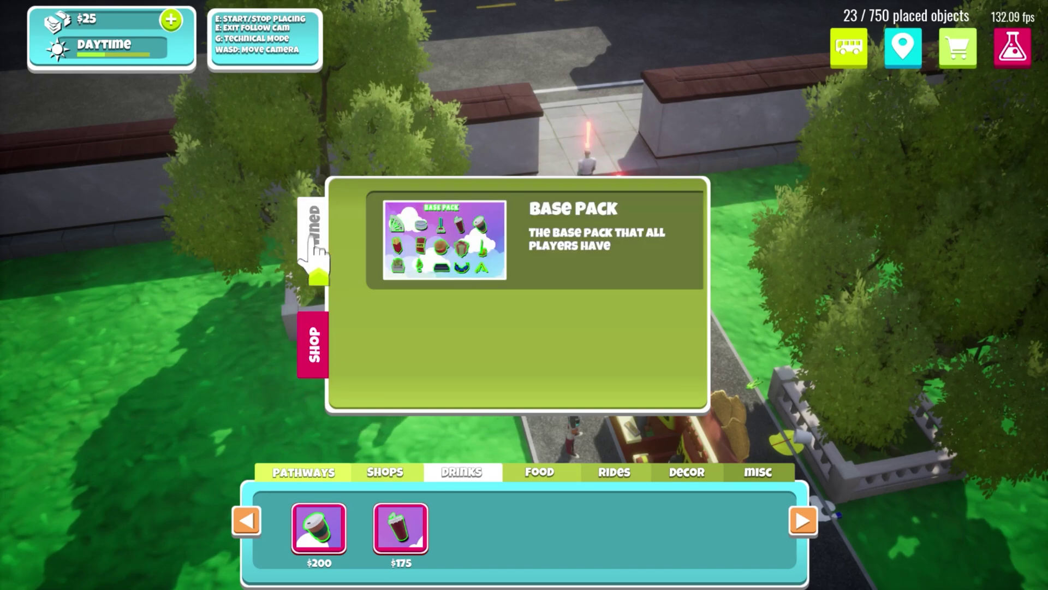
left_click(317, 319)
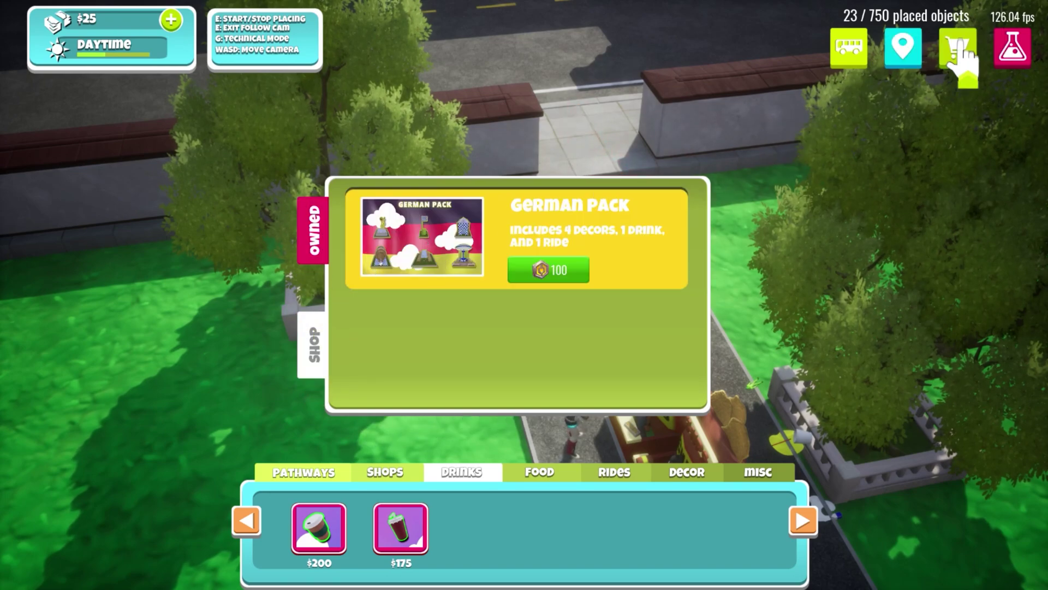
left_click(314, 232)
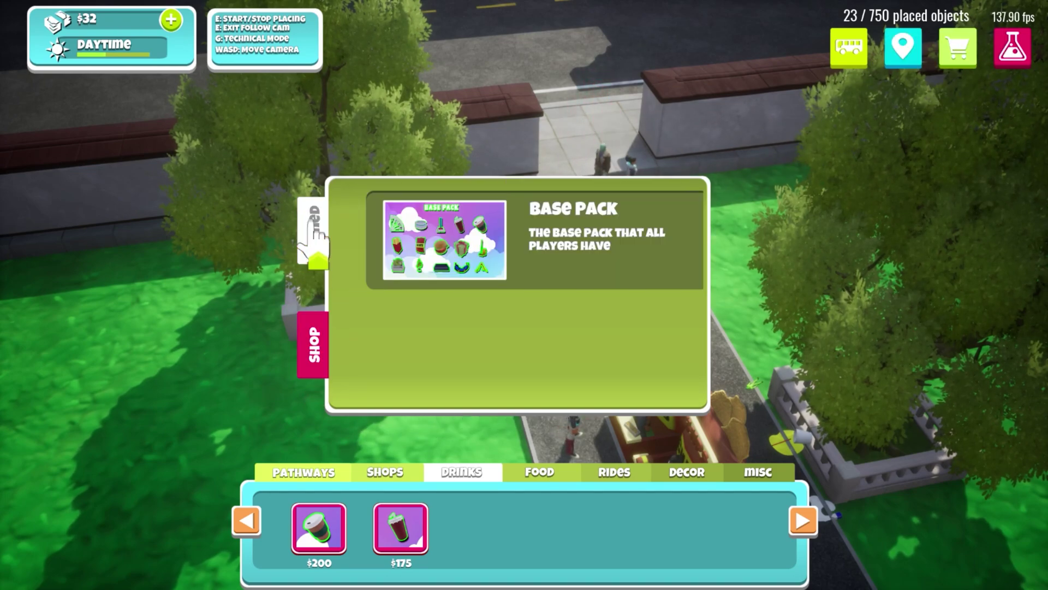
left_click(958, 48)
Look through the Research Center upgrades and spend the remaining research point on Advertising level 2
left_click(1013, 48)
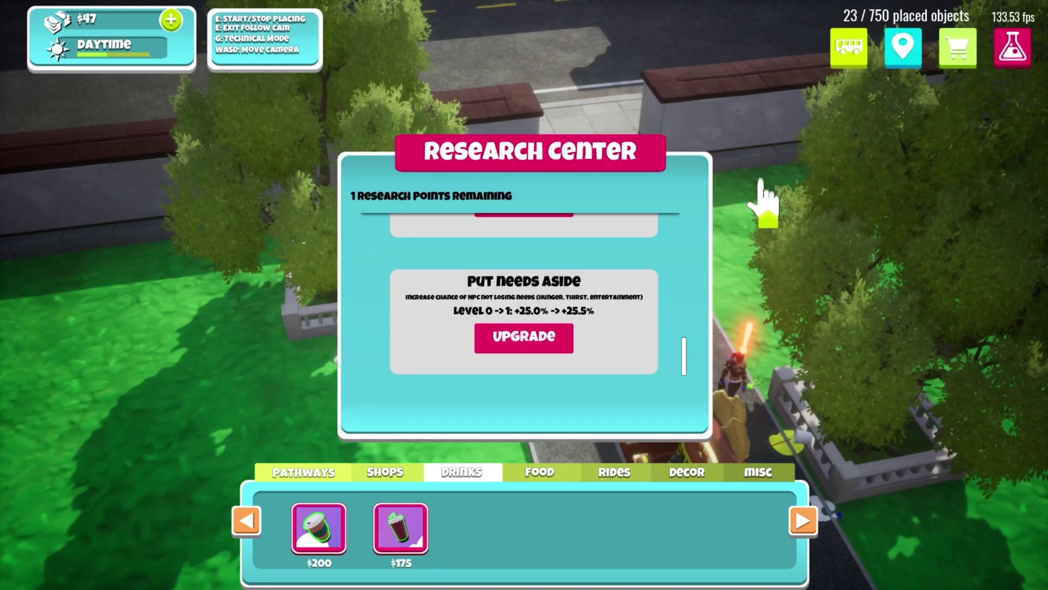
scroll(532, 306, "down", 2)
scroll(540, 281, "up", 3)
scroll(571, 273, "down", 4)
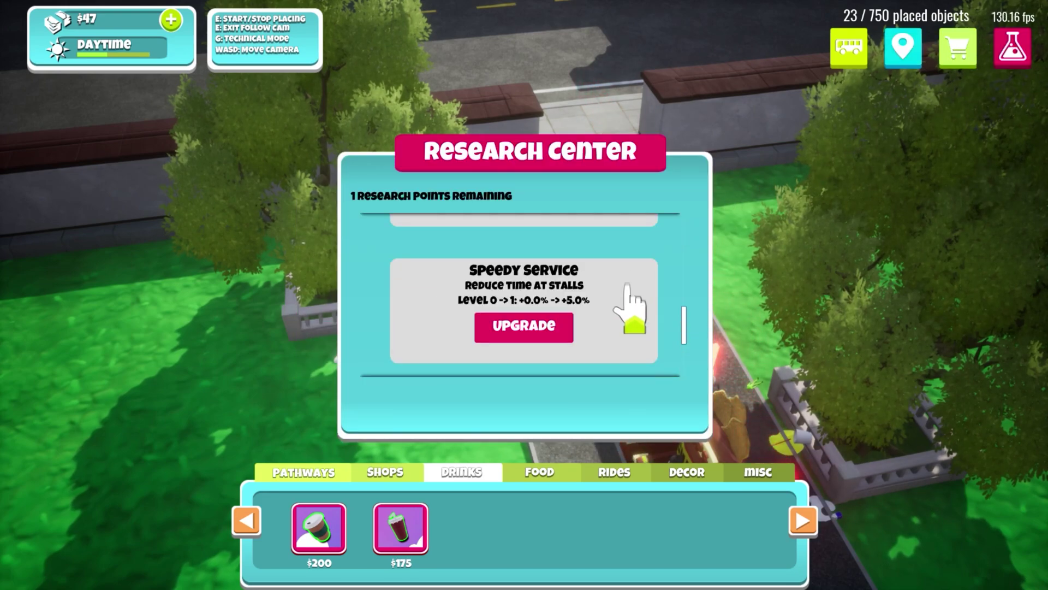
scroll(619, 293, "up", 4)
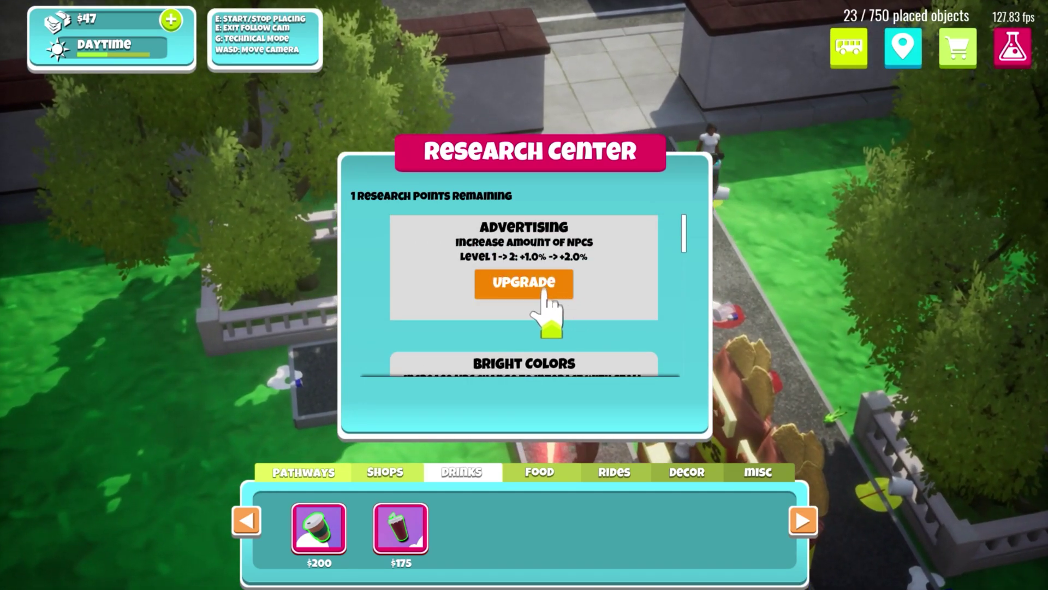
left_click(546, 295)
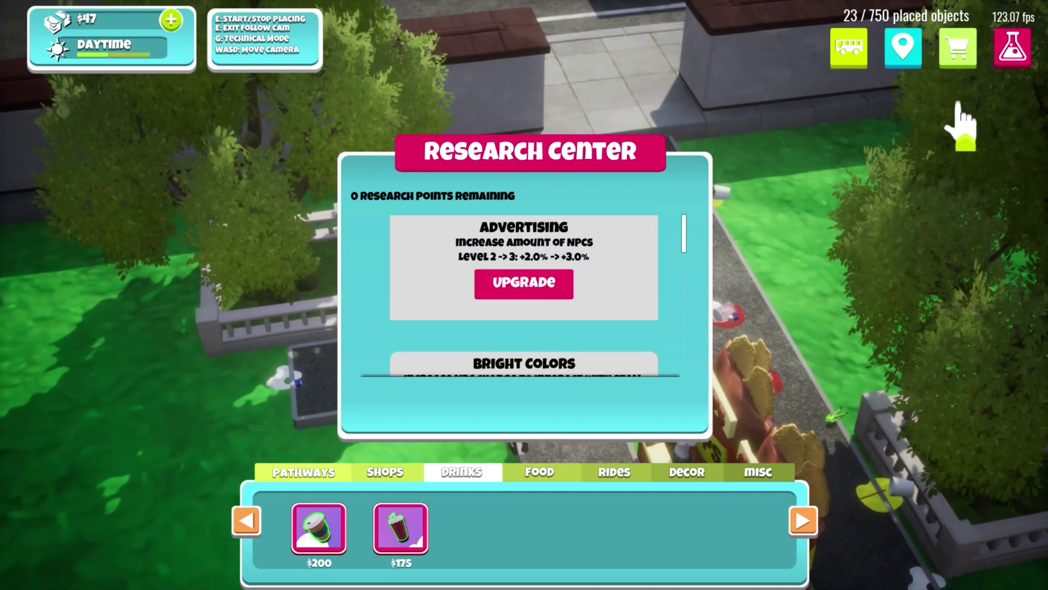
Exit the visitor follow camera and sell the two trees beside the paths
scroll(754, 225, "down", 2)
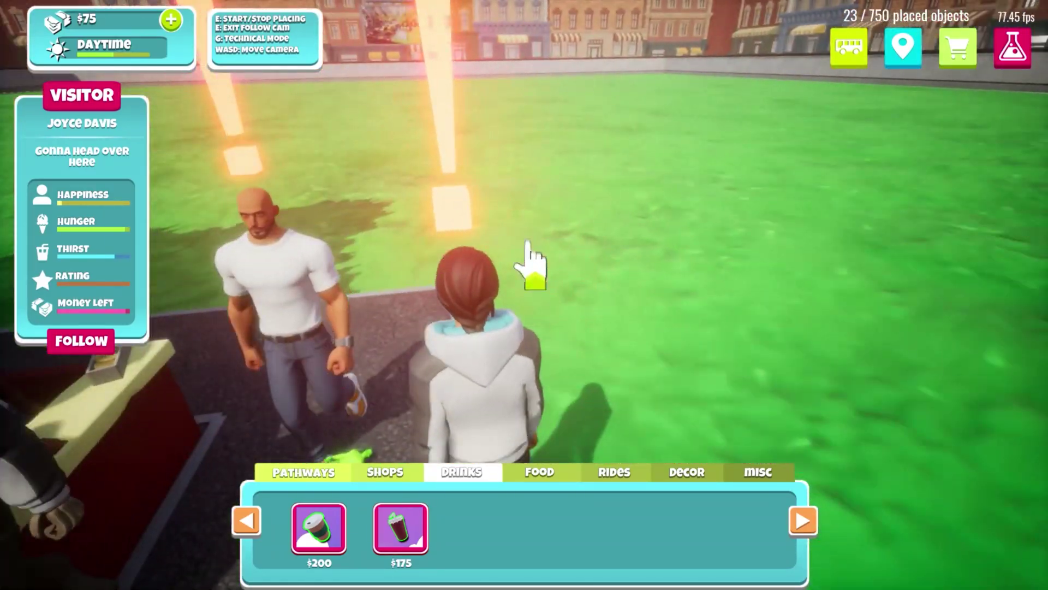
key("e")
middle_click_drag(795, 201, 647, 277)
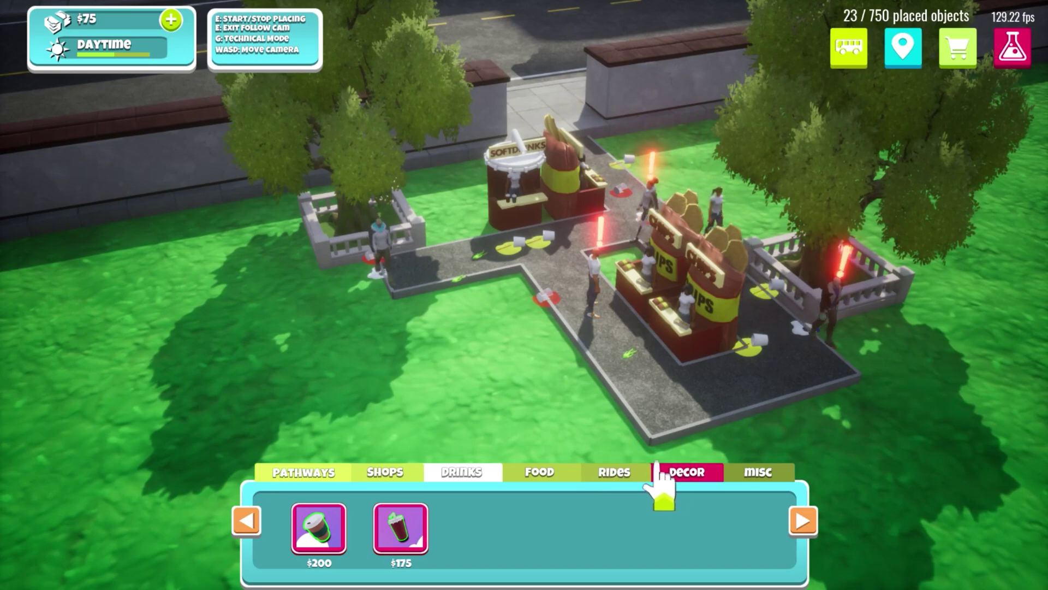
left_click(728, 471)
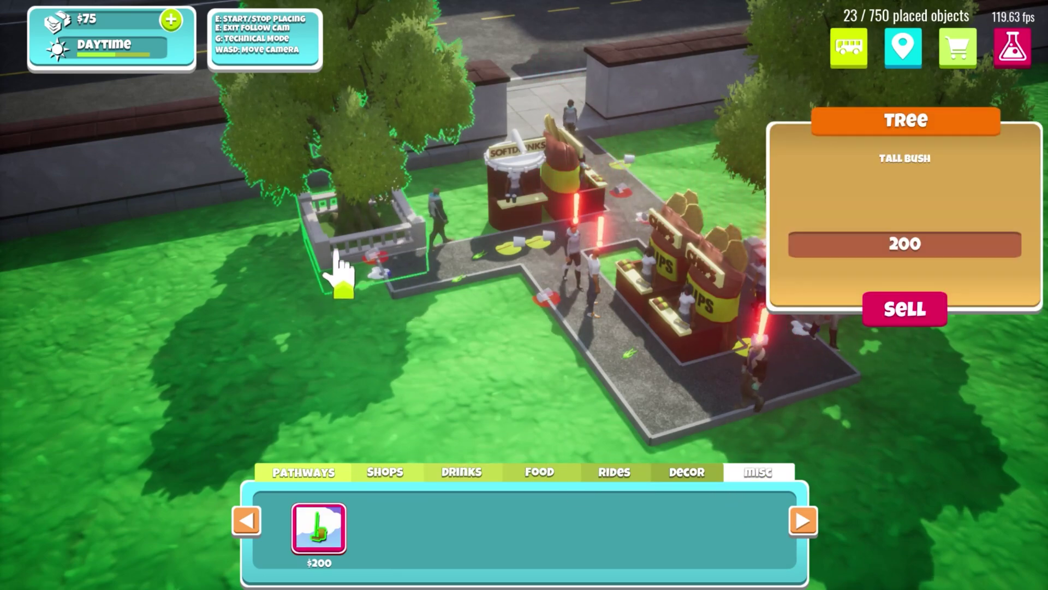
left_click(919, 310)
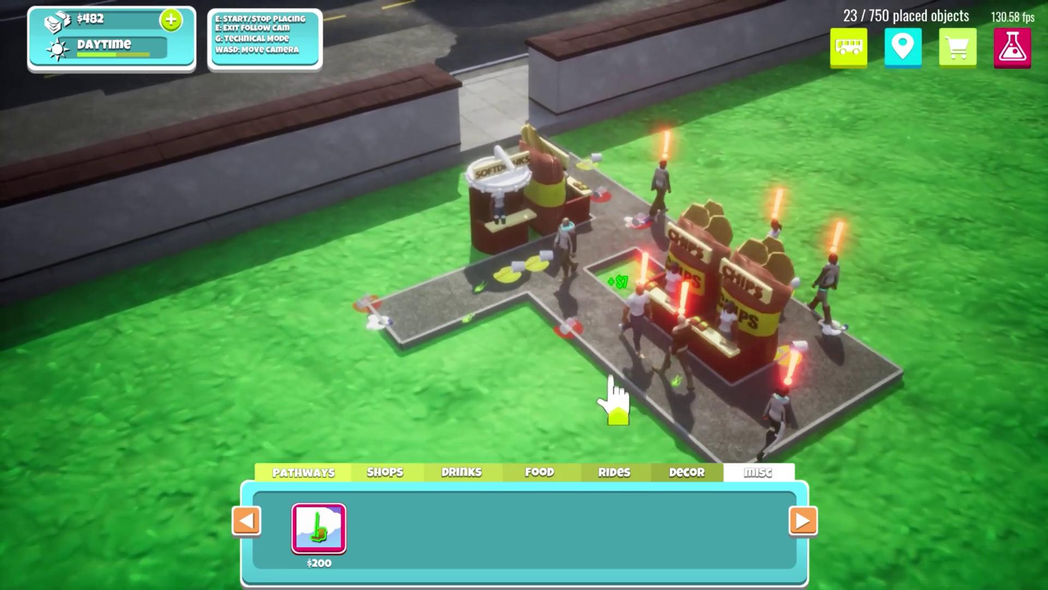
Check the drinks and rides available to build while looking over the stalls and paths
left_click(476, 469)
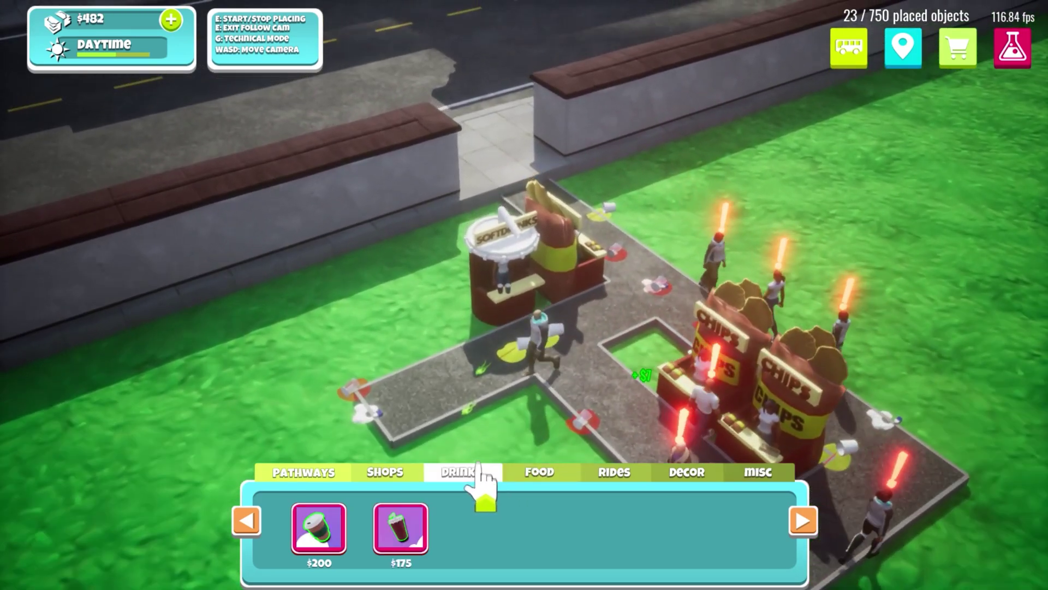
left_click(623, 473)
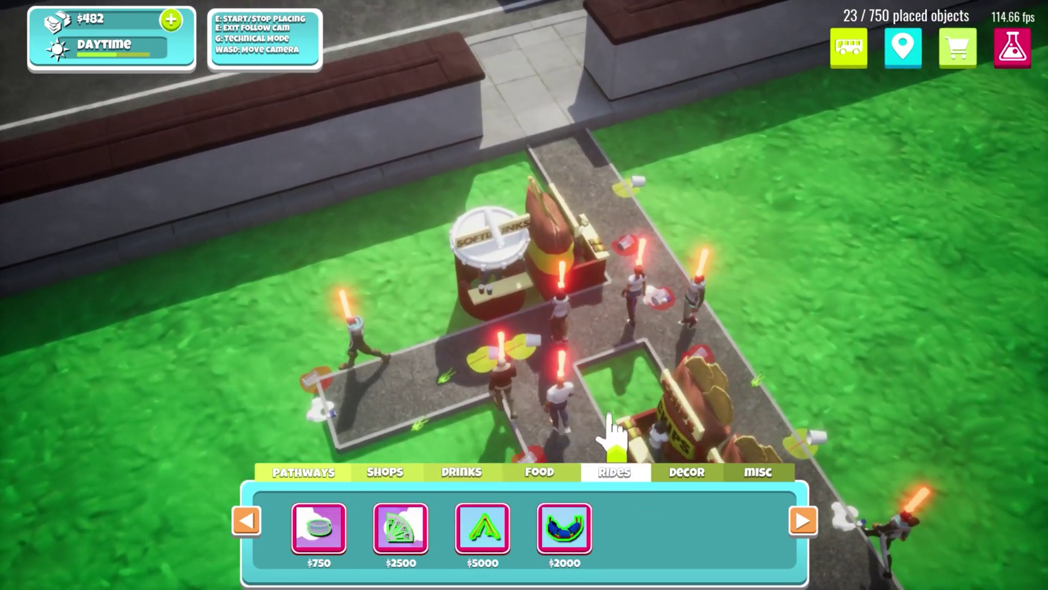
key("d")
key("a")
key("s")
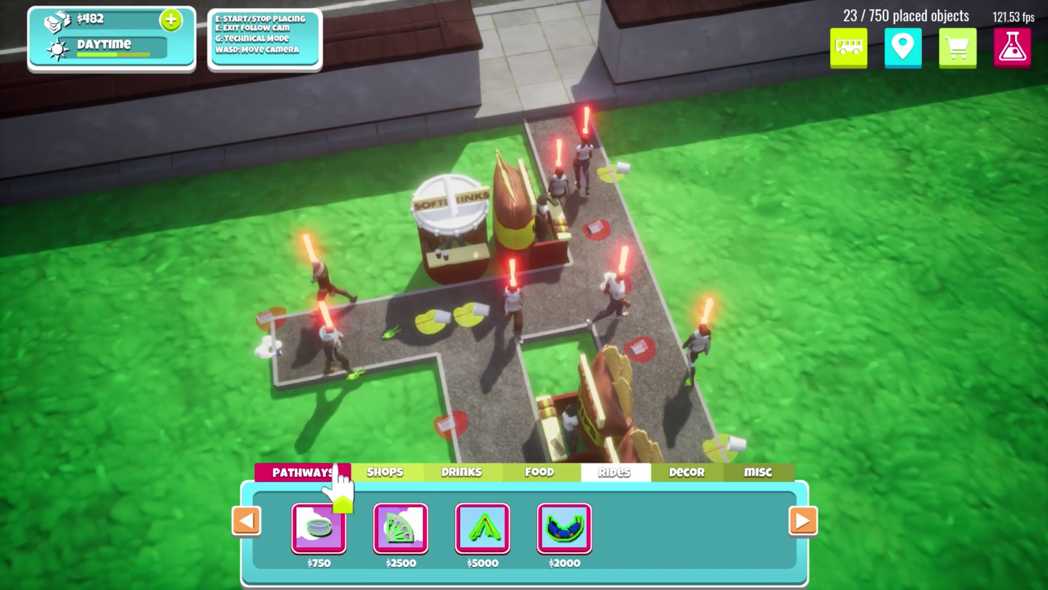
Show the pathway items and try to sell Short Basic Path pieces at the end of the side branch
left_click(337, 472)
key("s")
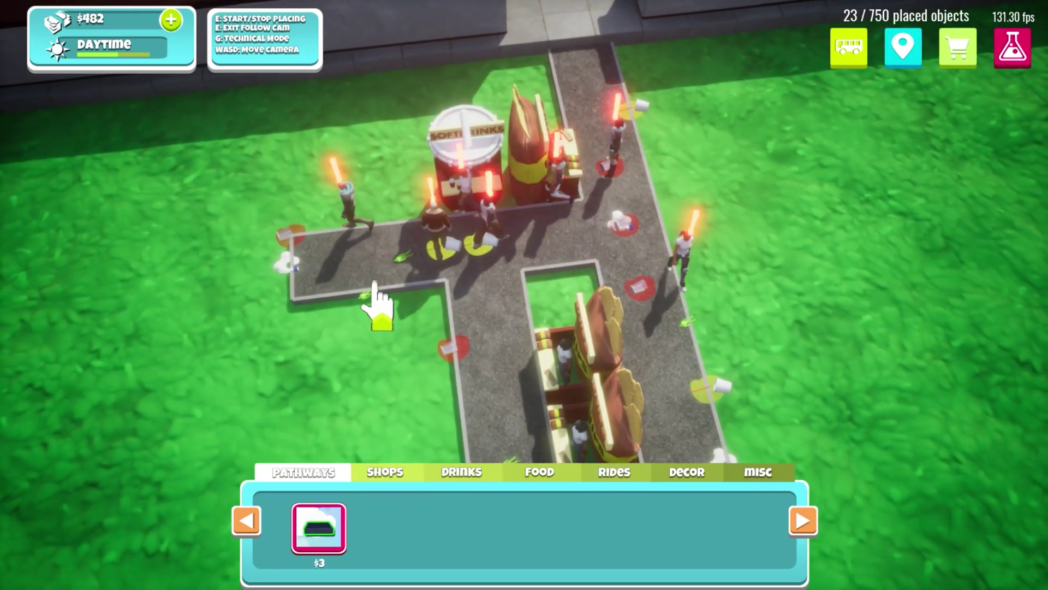
left_click(366, 290)
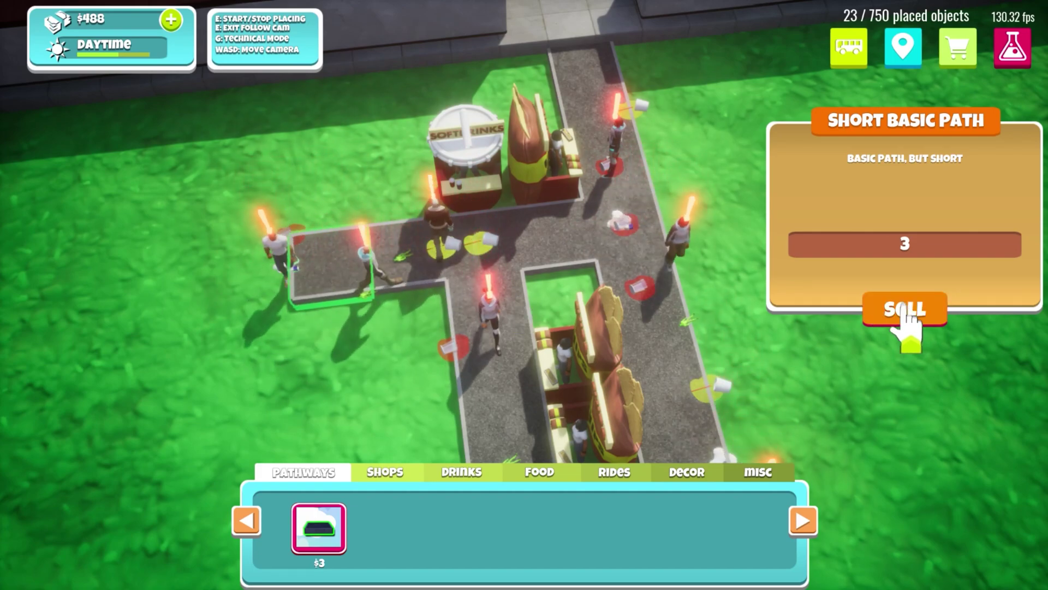
left_click(473, 349)
left_click(345, 287)
left_click(340, 283)
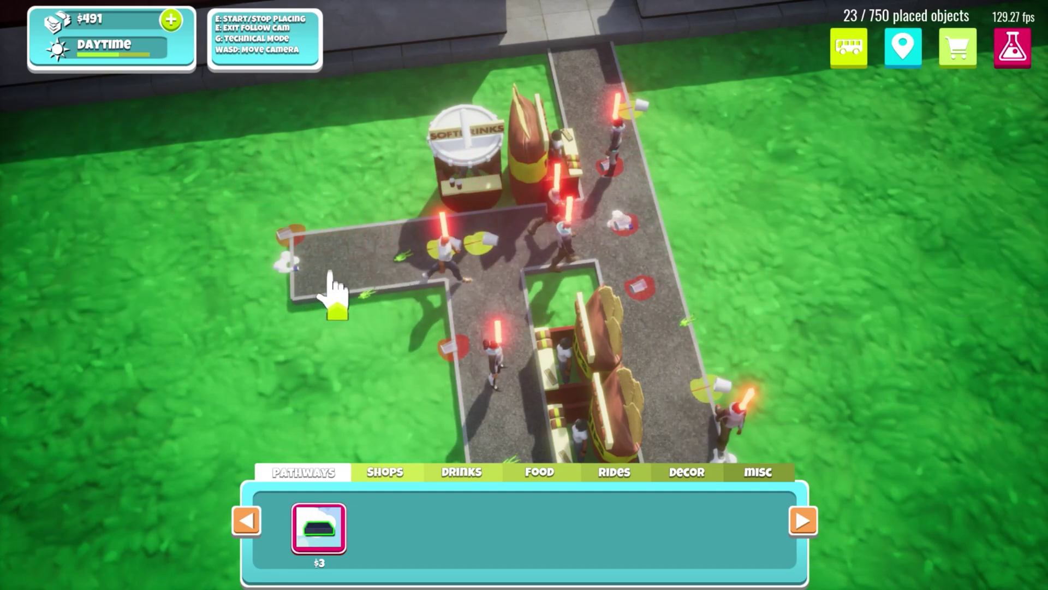
Inspect the individual Short Basic Path pieces along the side branch and at its junction
left_click(338, 275)
left_click(314, 282)
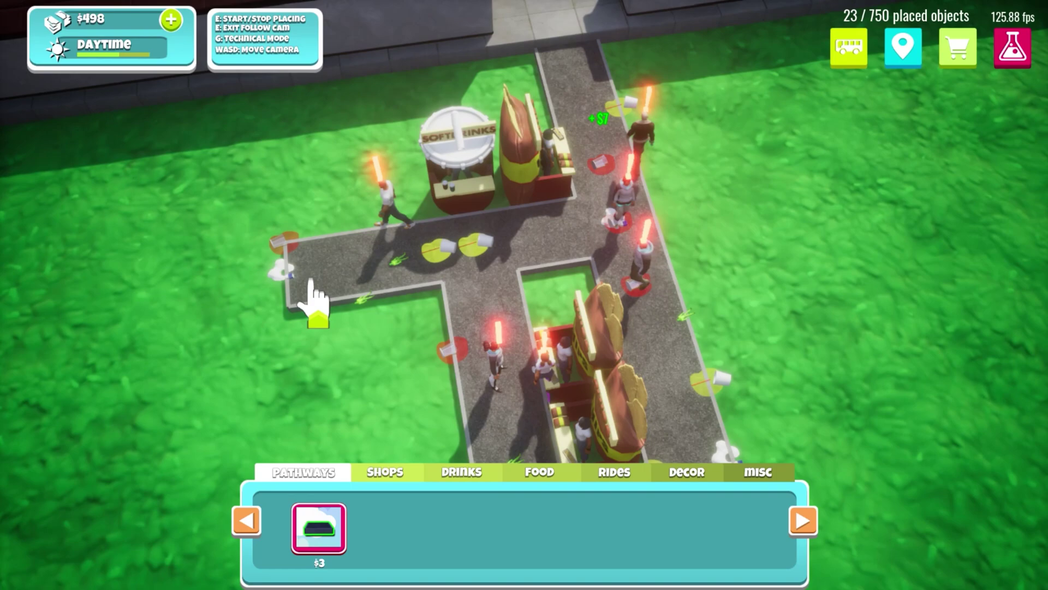
middle_click_drag(311, 282, 310, 292)
left_click(411, 283)
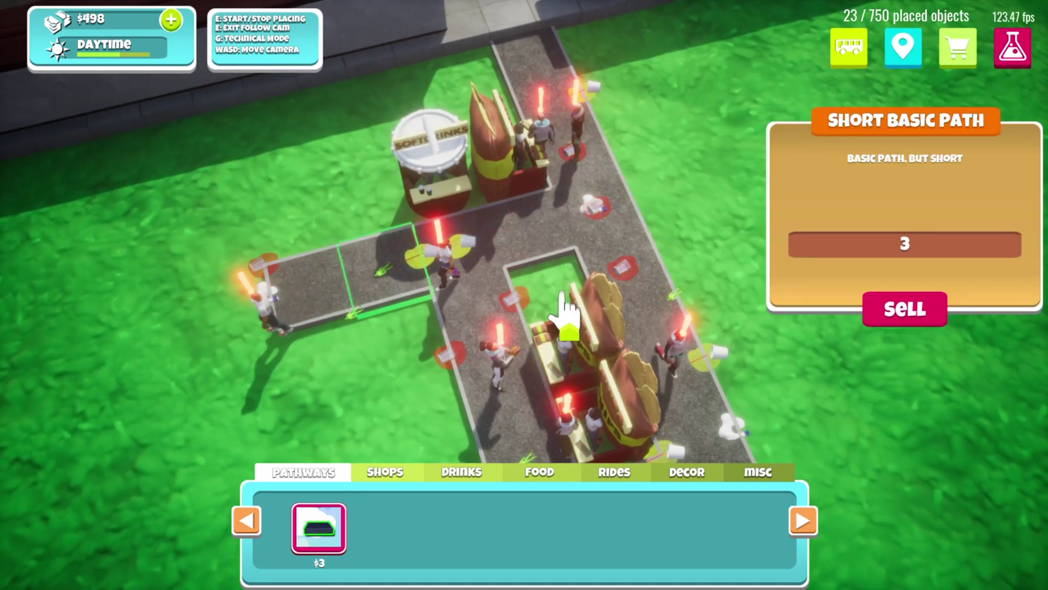
left_click(397, 401)
left_click(444, 278)
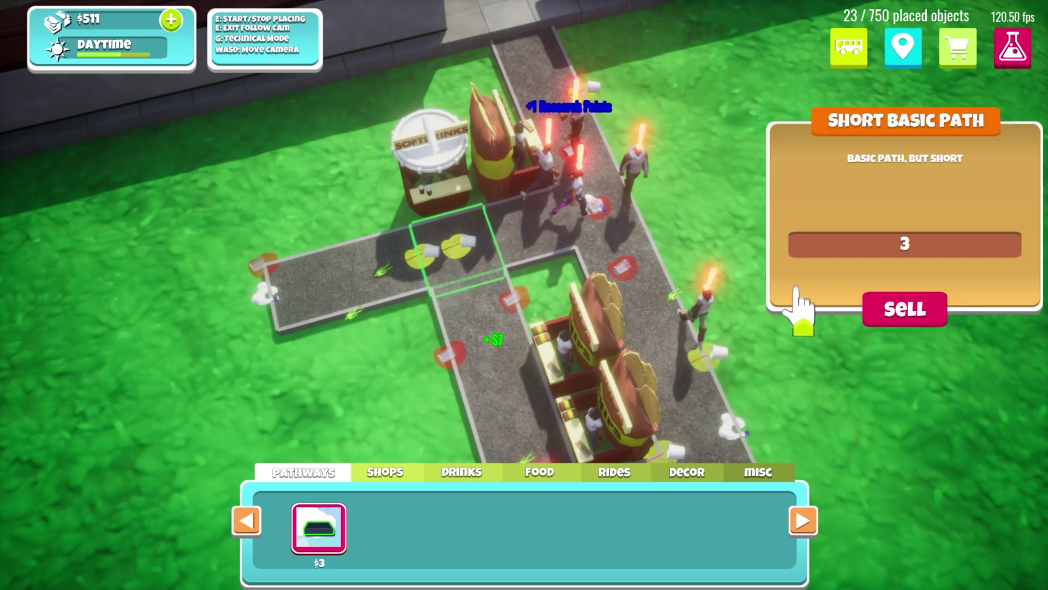
left_click(372, 351)
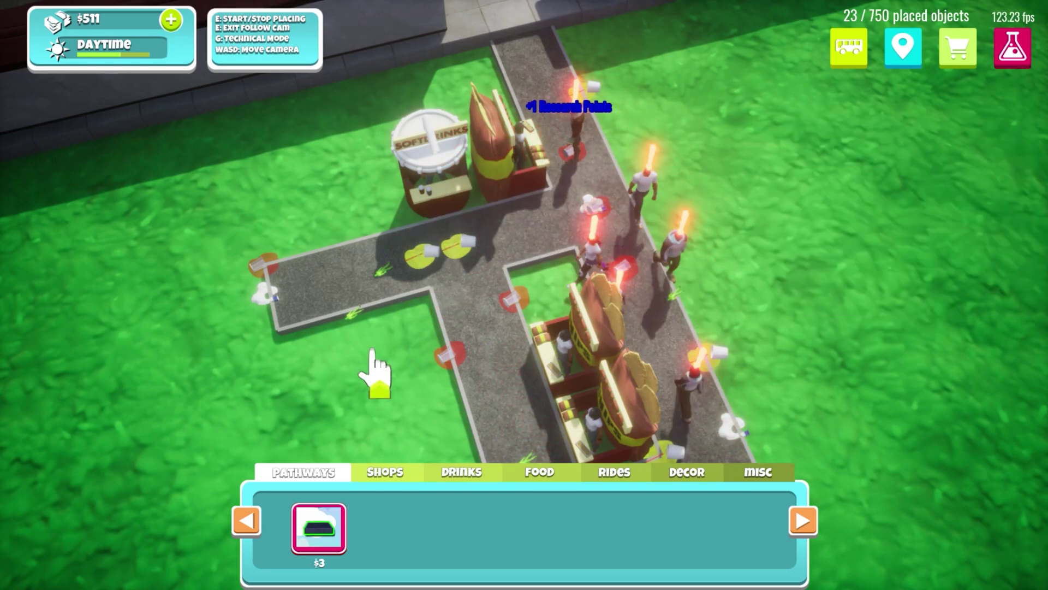
Place two $3 Short Basic Path pieces over the outer part of the side branch and stop placing
left_click(319, 528)
left_click(376, 272)
left_click(321, 299)
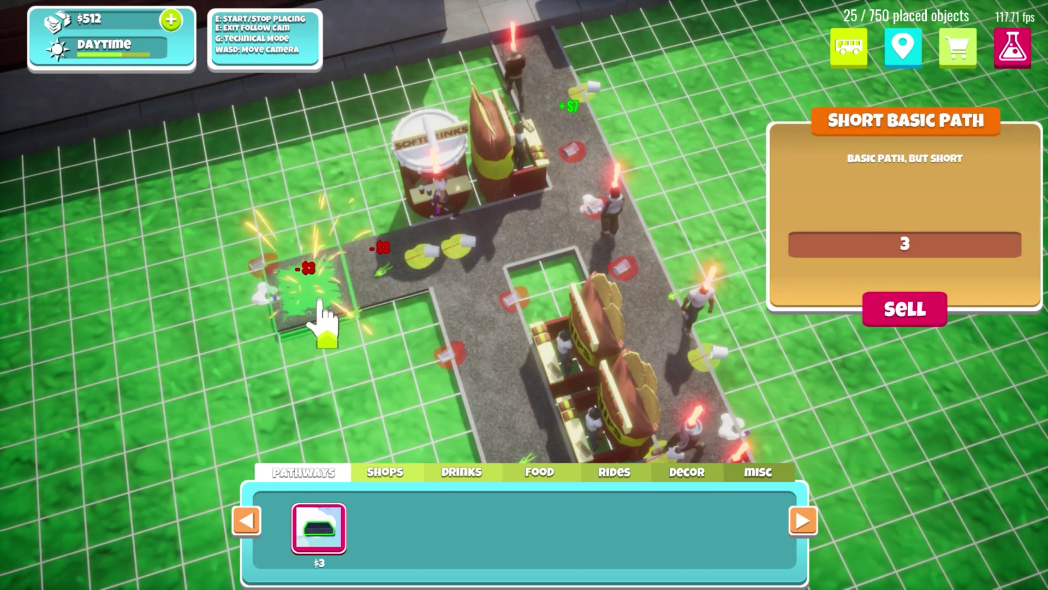
right_click(333, 314)
left_click(358, 346)
middle_click_drag(362, 345, 334, 386)
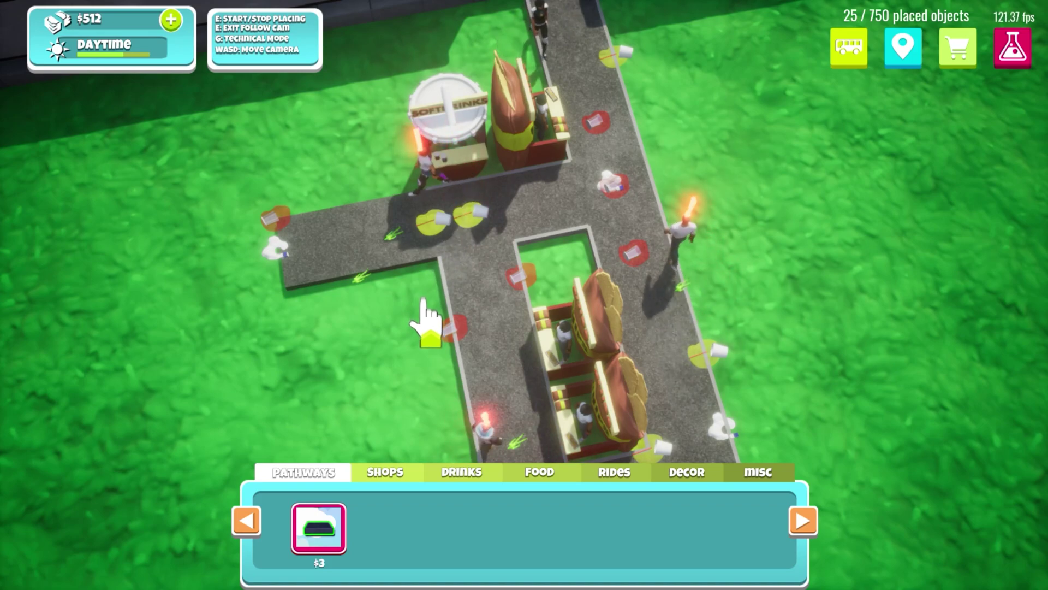
Sell the two extra Short Basic Path pieces placed over the side branch
left_click(389, 273)
left_click(896, 306)
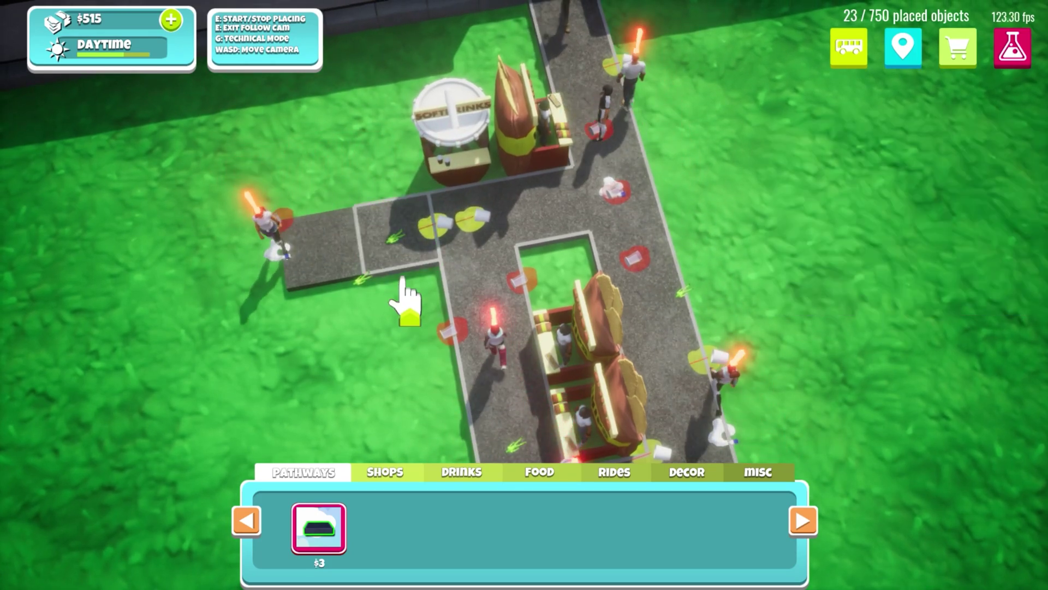
left_click(307, 249)
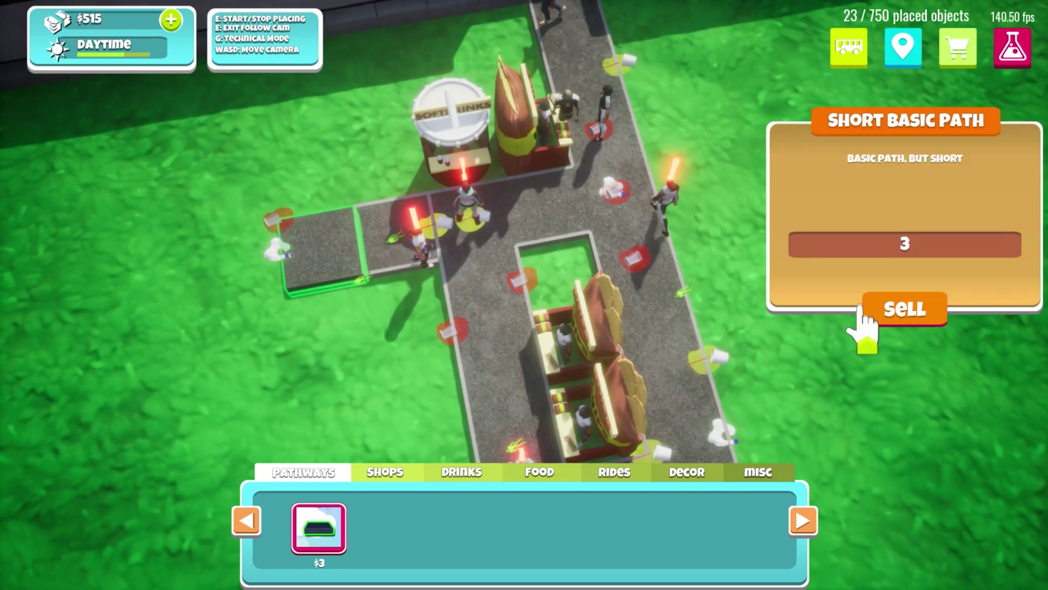
left_click(898, 311)
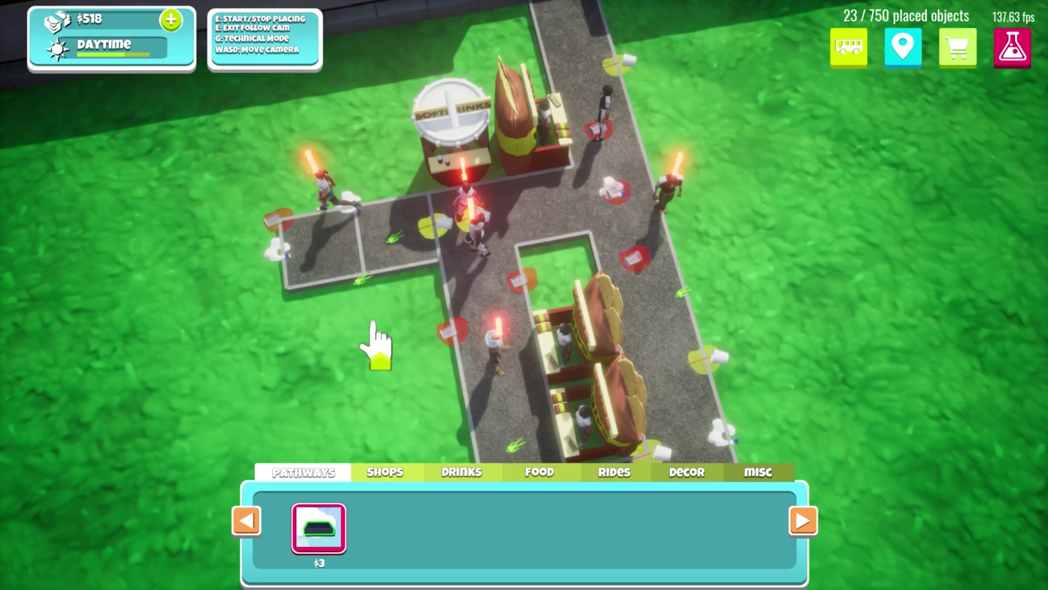
Look at the park info and the Research Center and close both
left_click(900, 48)
left_click(1011, 50)
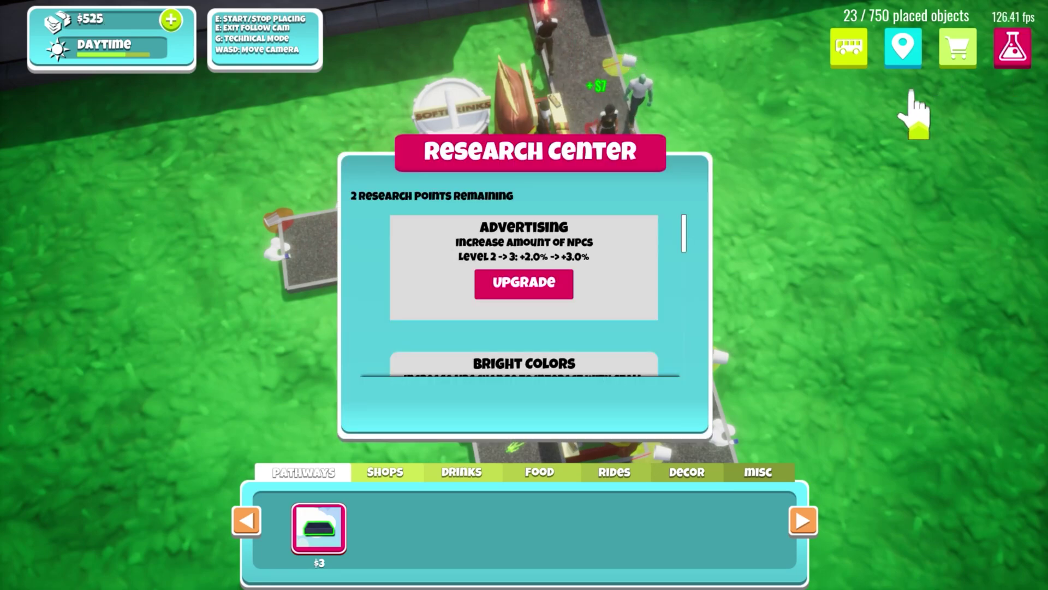
left_click(1013, 50)
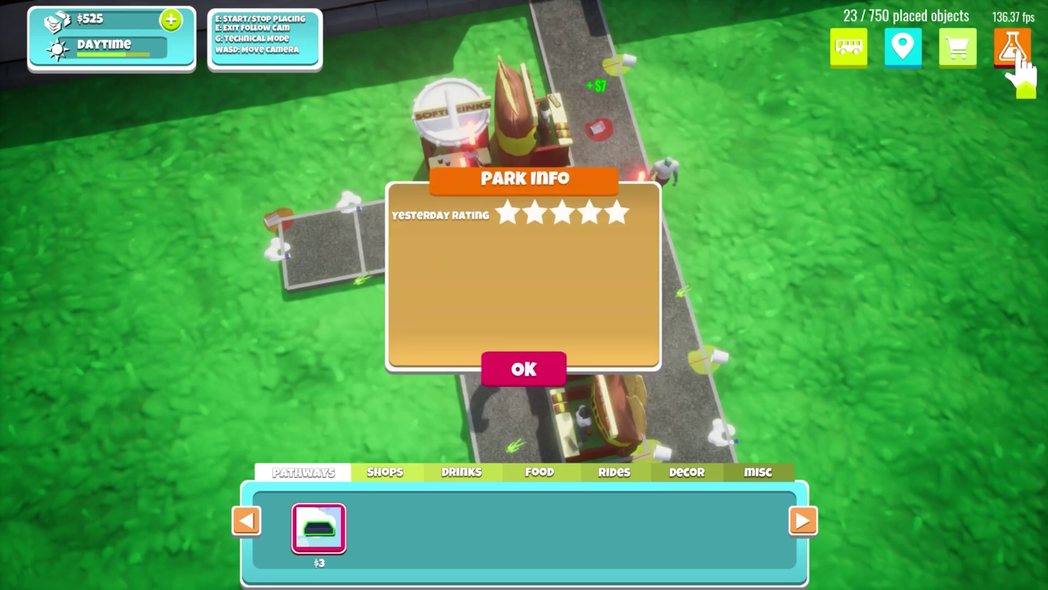
left_click(527, 371)
Spend the two remaining research points on Bright Colors, raising it to level 12, and close the Research Center
left_click(1011, 50)
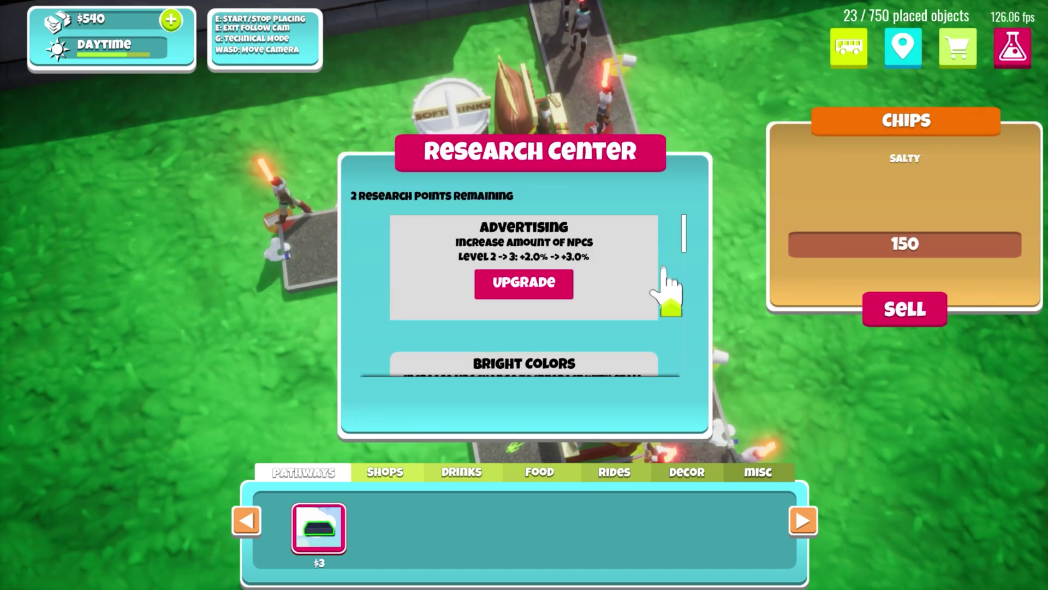
scroll(590, 328, "down", 1)
scroll(593, 328, "down", 6)
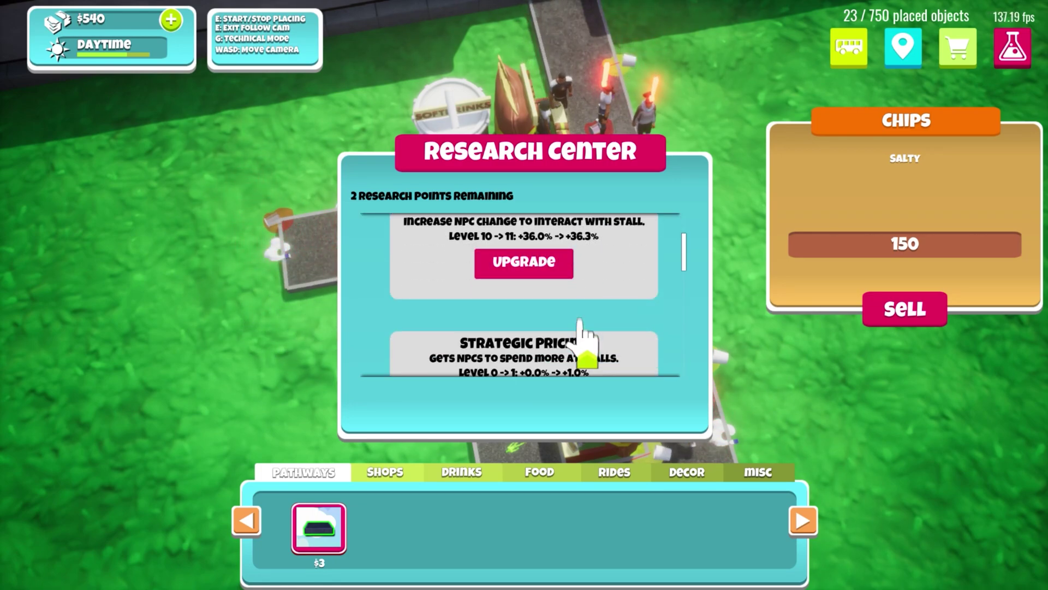
scroll(574, 341, "up", 2)
left_click(551, 301)
left_click(544, 304)
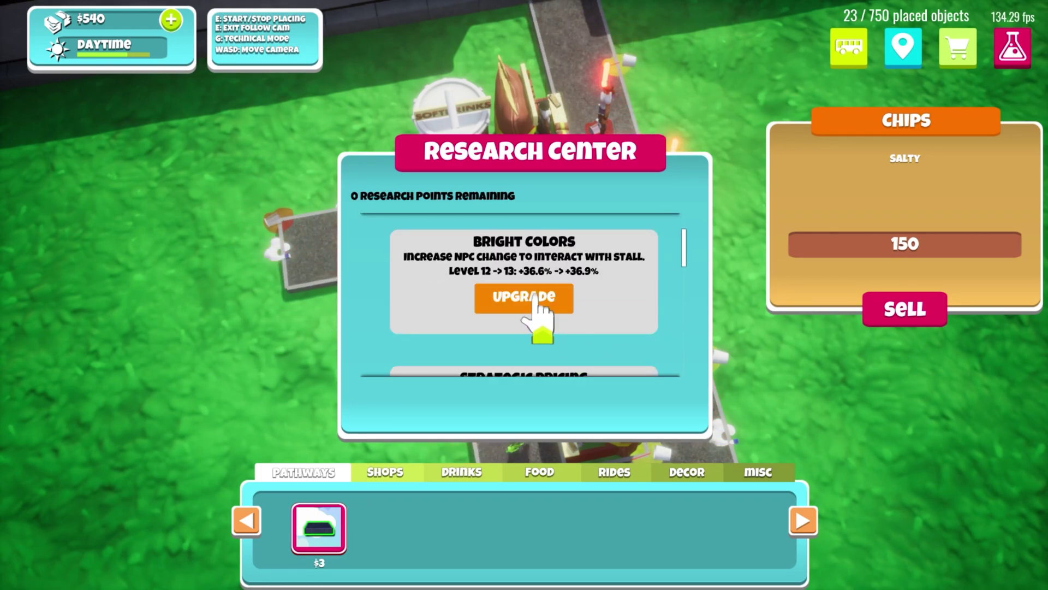
left_click(1016, 47)
Deselect the Chips stall and check yesterday's rating in the park info
left_click(838, 357)
right_click_drag(833, 352, 607, 349)
scroll(609, 355, "down", 2)
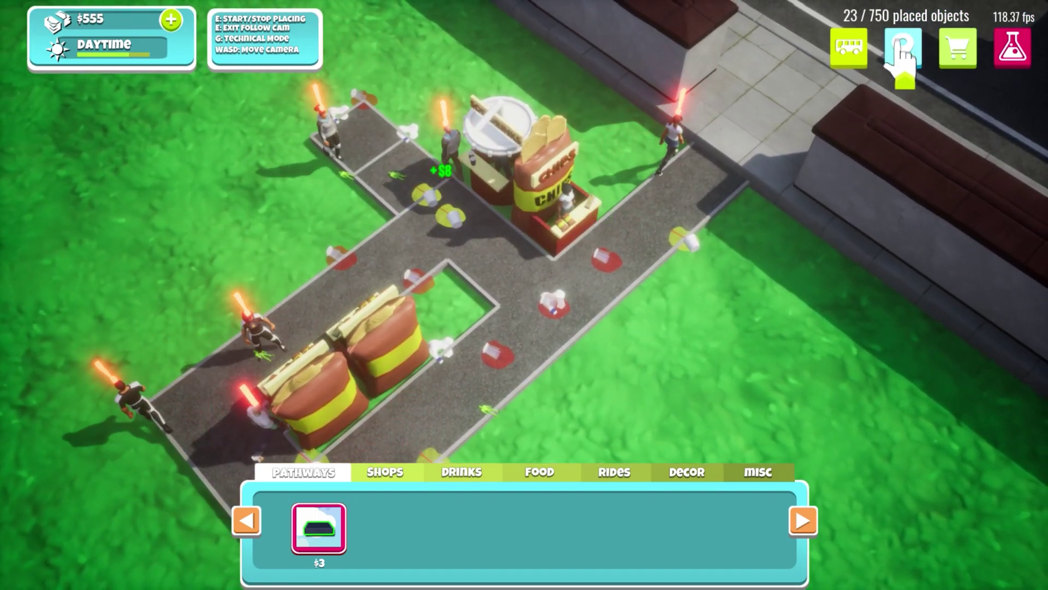
left_click(903, 48)
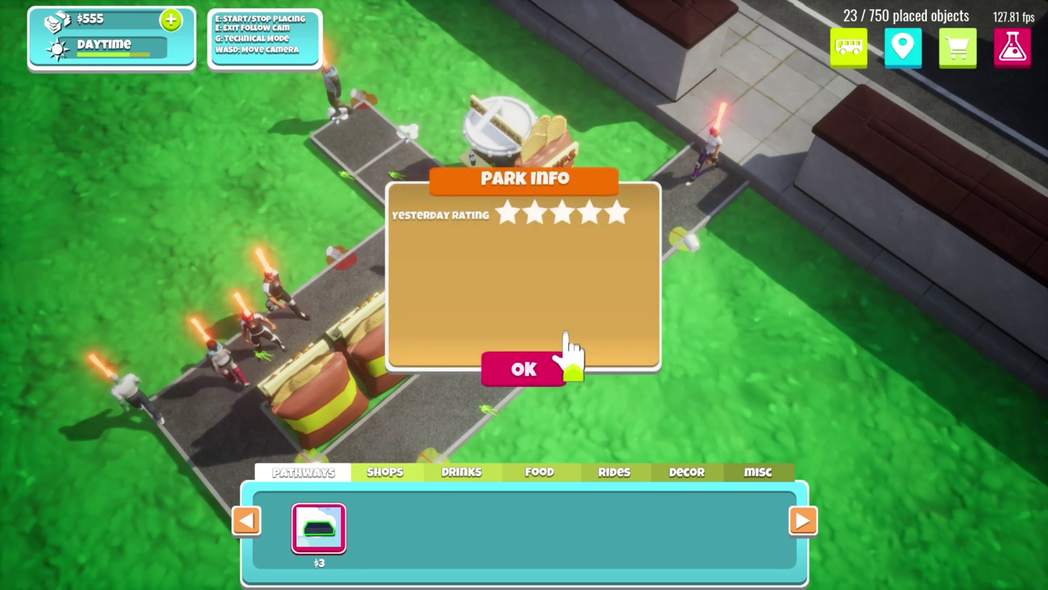
left_click(552, 363)
Page through the list of other players' parks, visit the first park on the reached page, and exit it
left_click(849, 48)
scroll(621, 374, "down", 1)
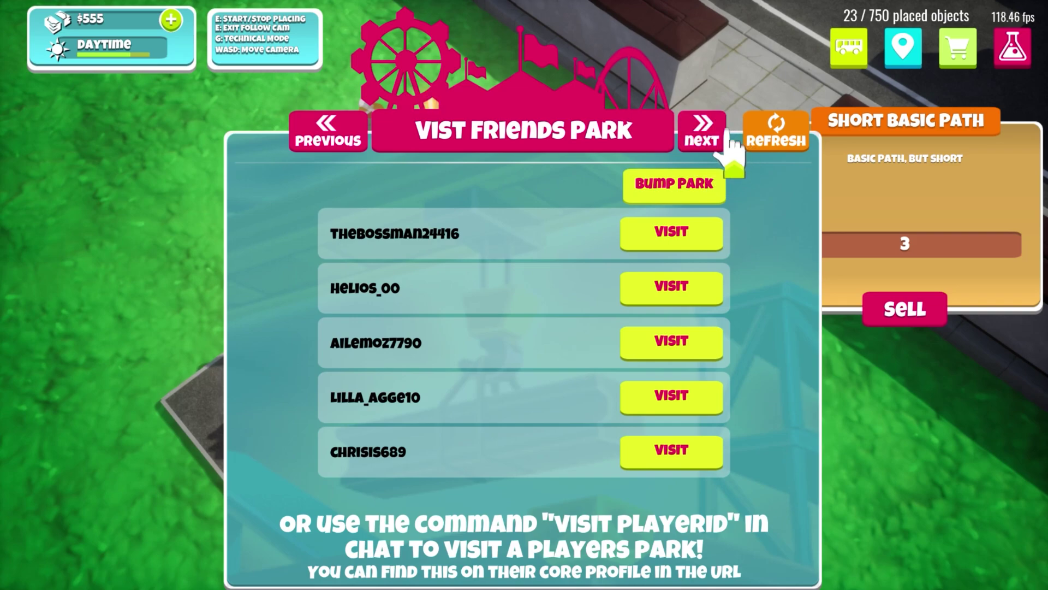
left_click(719, 140)
left_click(720, 136)
left_click(721, 140)
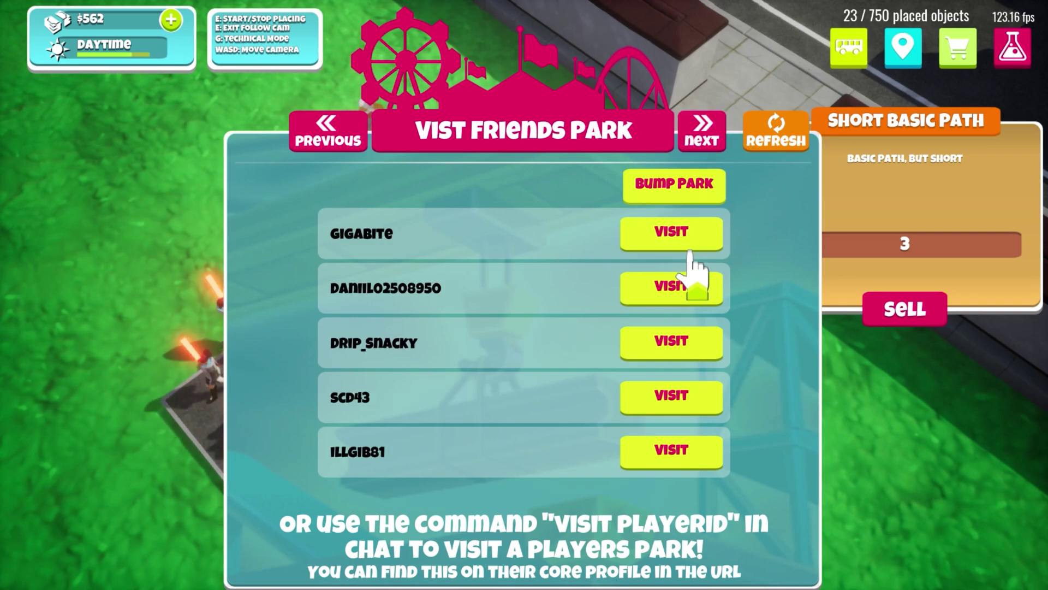
left_click(673, 232)
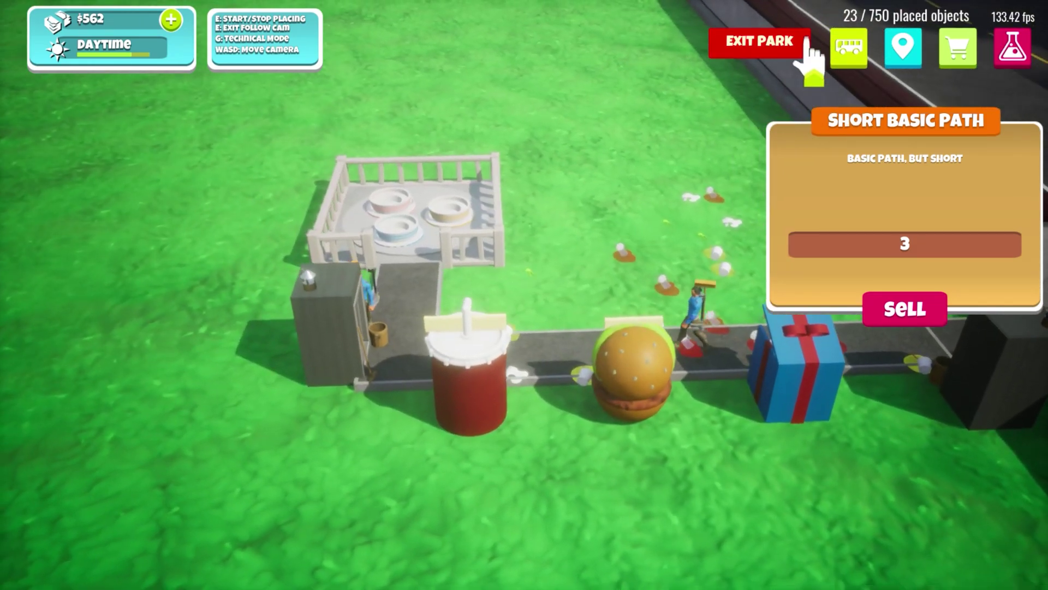
left_click(802, 48)
Sell the two outer Short Basic Path pieces of the side branch and the tree beside them
right_click_drag(625, 232, 755, 254)
key("d")
key("w")
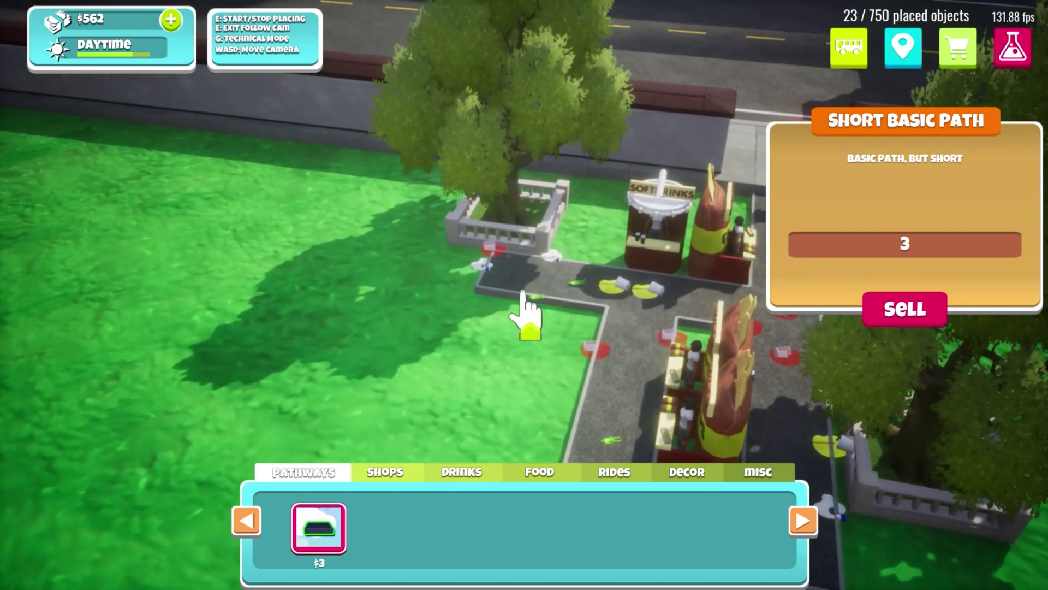
left_click(521, 293)
left_click(863, 306)
left_click(570, 298)
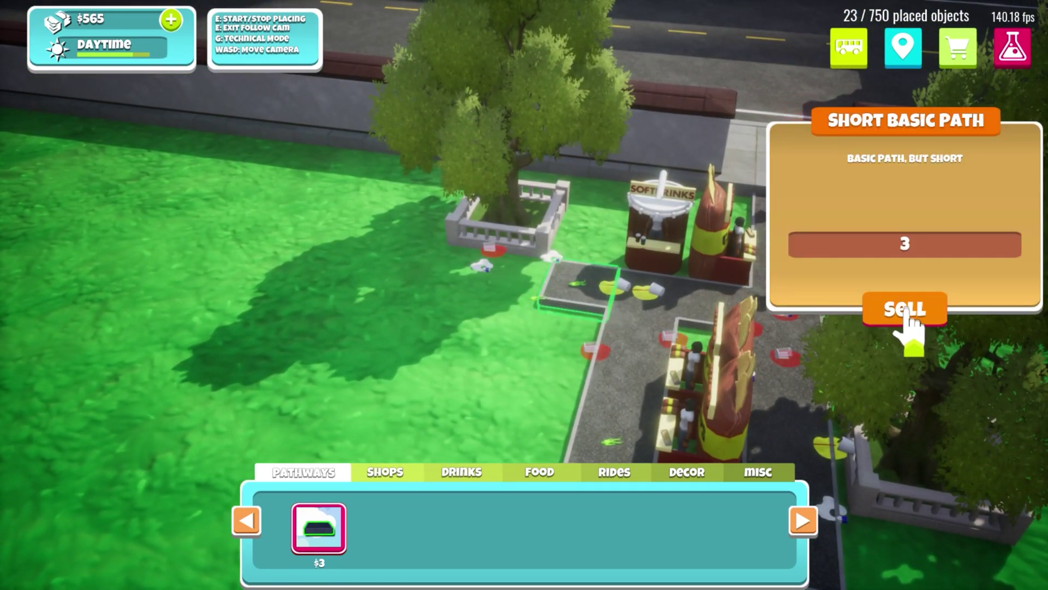
left_click(902, 309)
left_click(560, 246)
left_click(900, 305)
Place the $750 teacup ride on the grass beside the entrance path, opposite the Chips stall, with its opening facing the path
right_click_drag(628, 270, 687, 306)
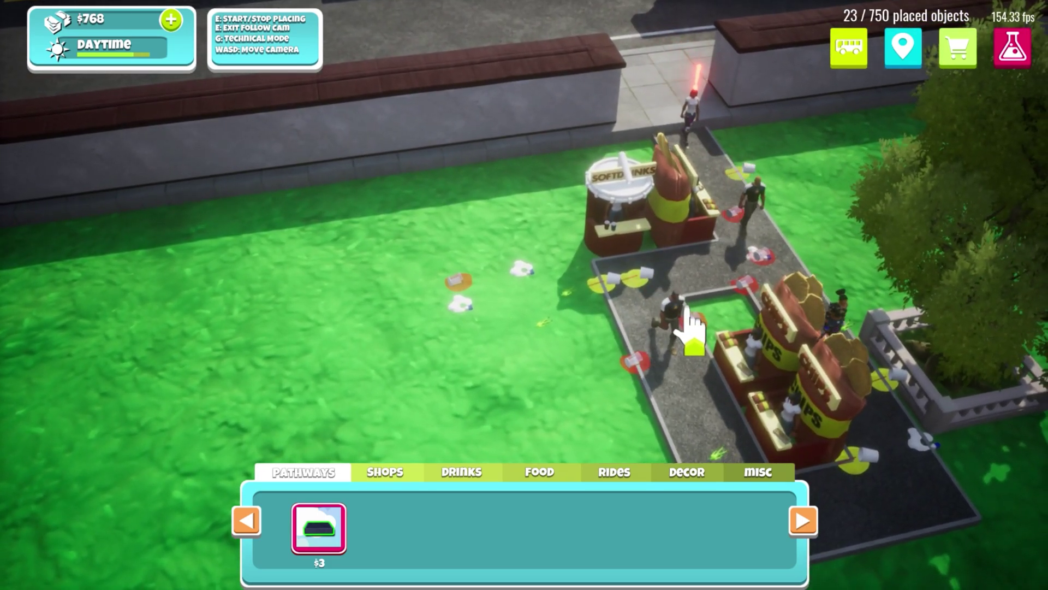
left_click(614, 471)
left_click(314, 534)
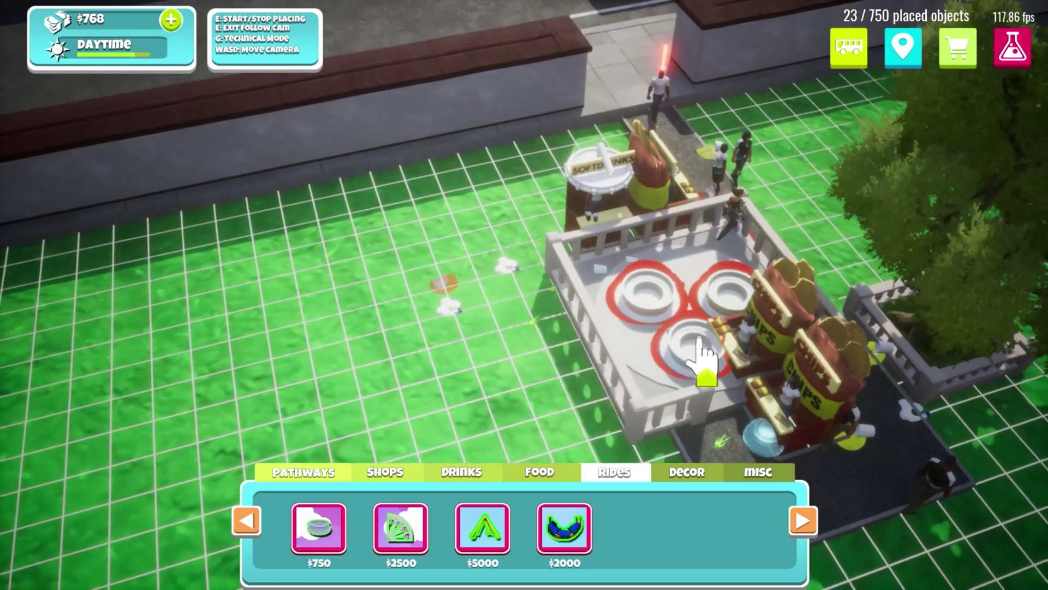
right_click_drag(695, 339, 722, 338)
key("w")
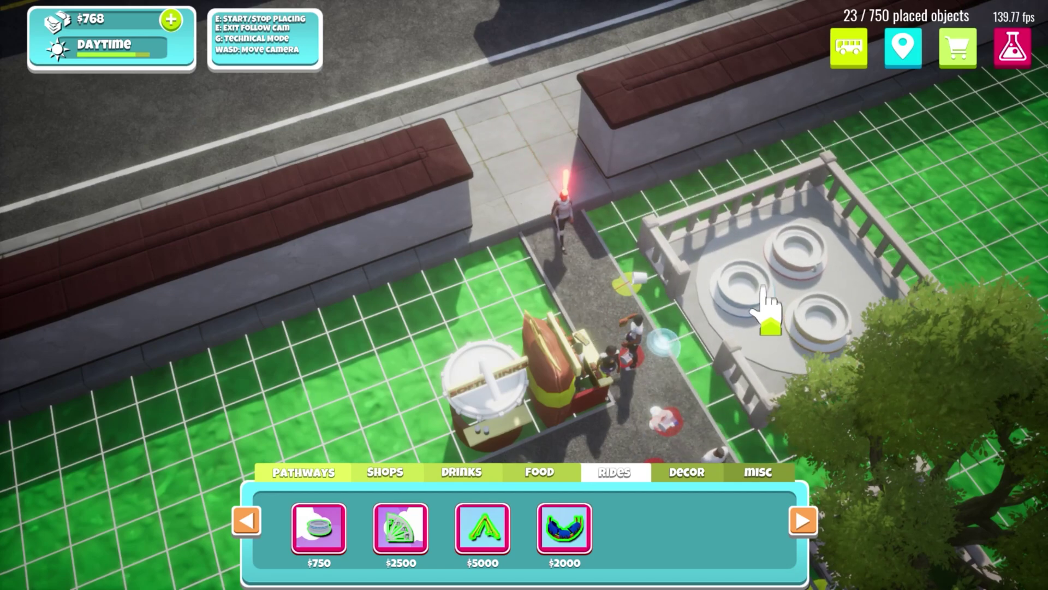
right_click_drag(624, 326, 750, 305)
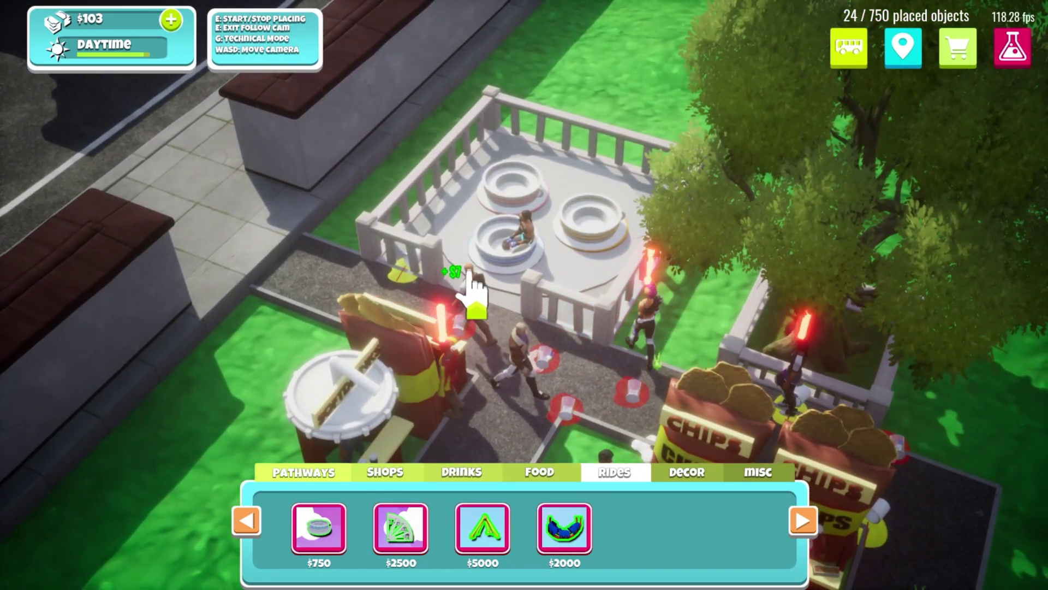
Check the Research Center for available points and show the shops available to build
middle_click_drag(513, 393, 685, 322)
left_click(1014, 48)
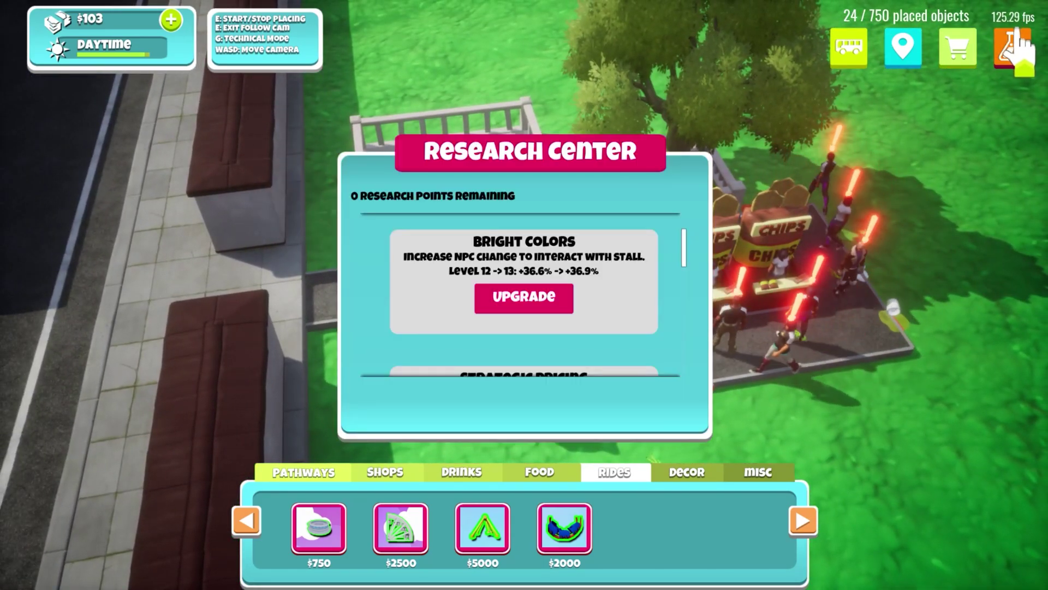
left_click(1020, 35)
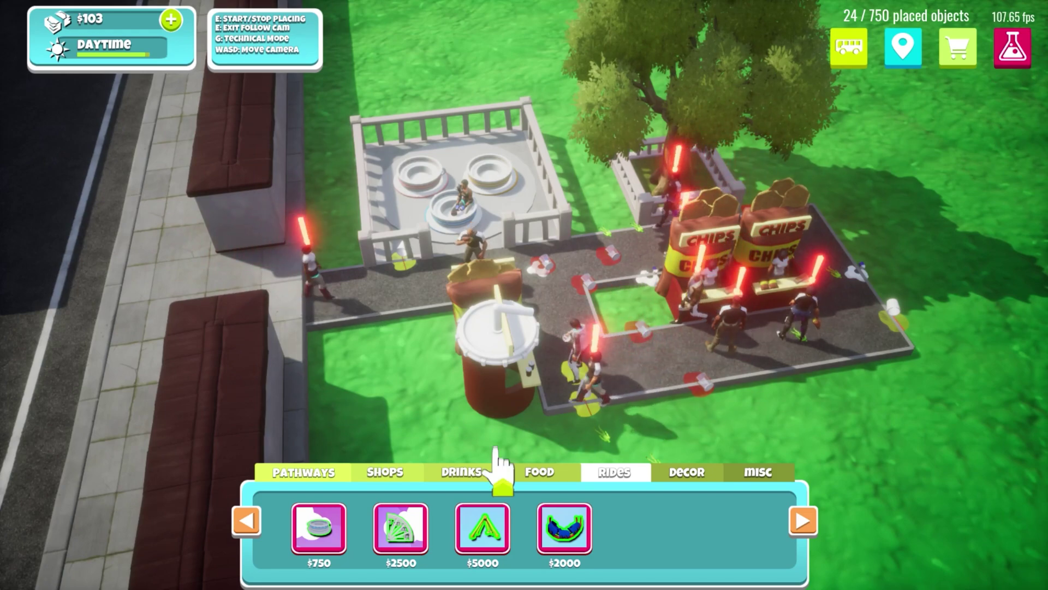
left_click(323, 473)
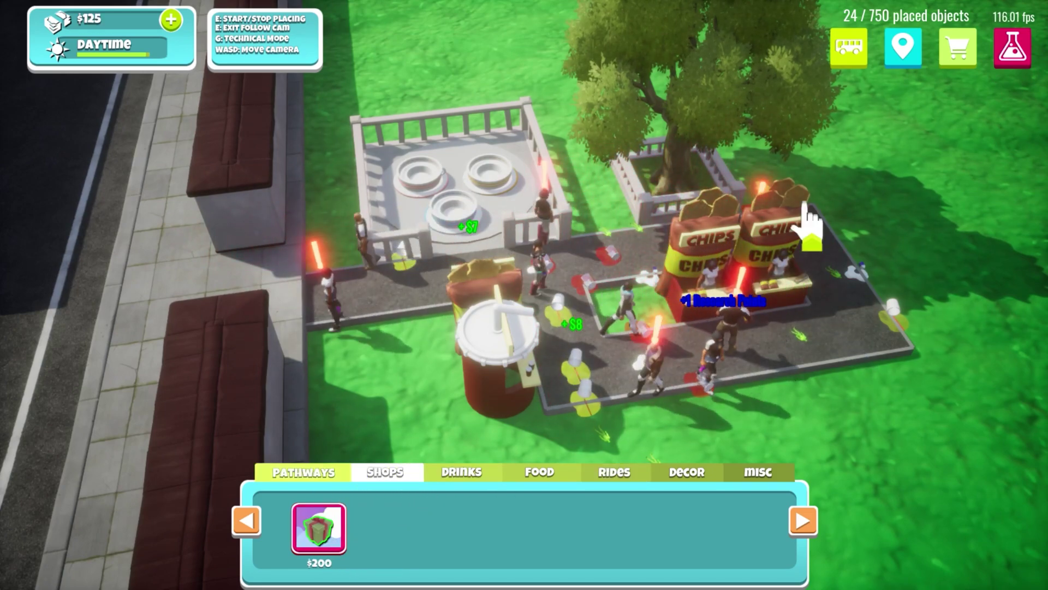
Look through the Research Center upgrades, spend the remaining point on Strategic Pricing level 1, and close the Research Center
left_click(1015, 52)
scroll(601, 306, "down", 5)
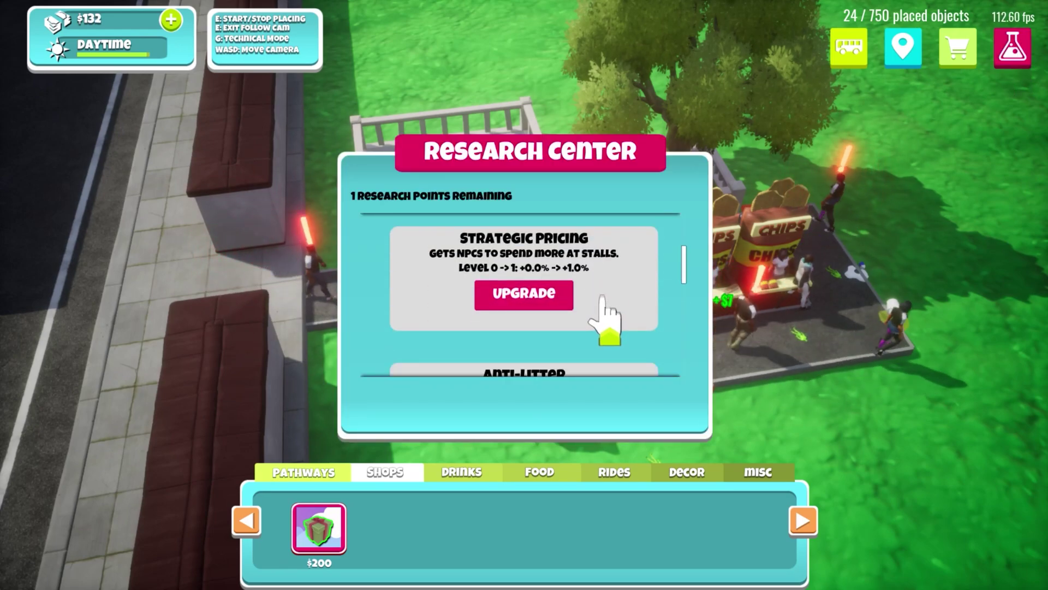
scroll(600, 294, "down", 5)
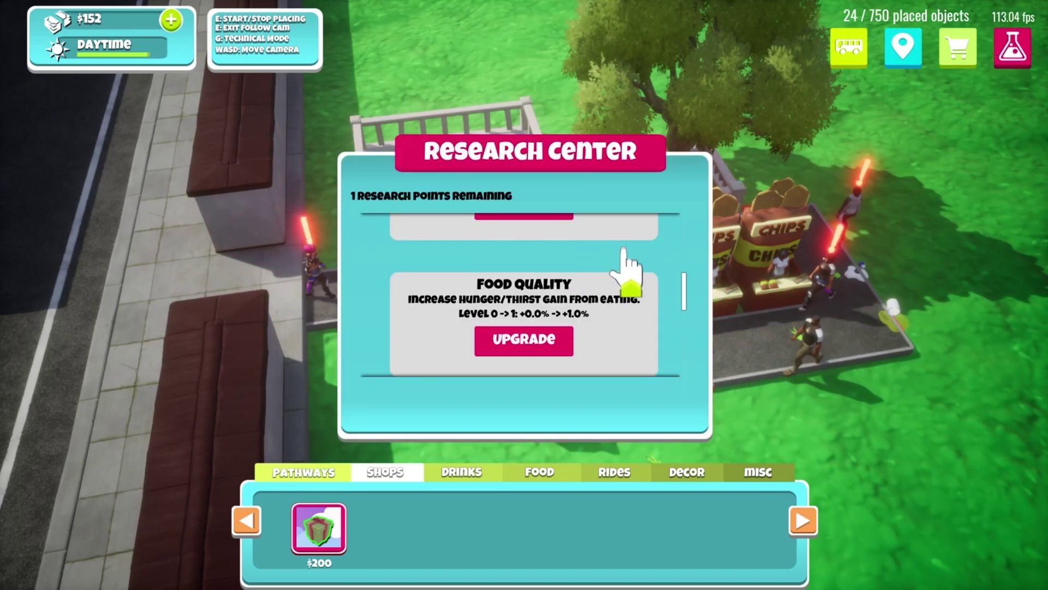
scroll(620, 275, "down", 2)
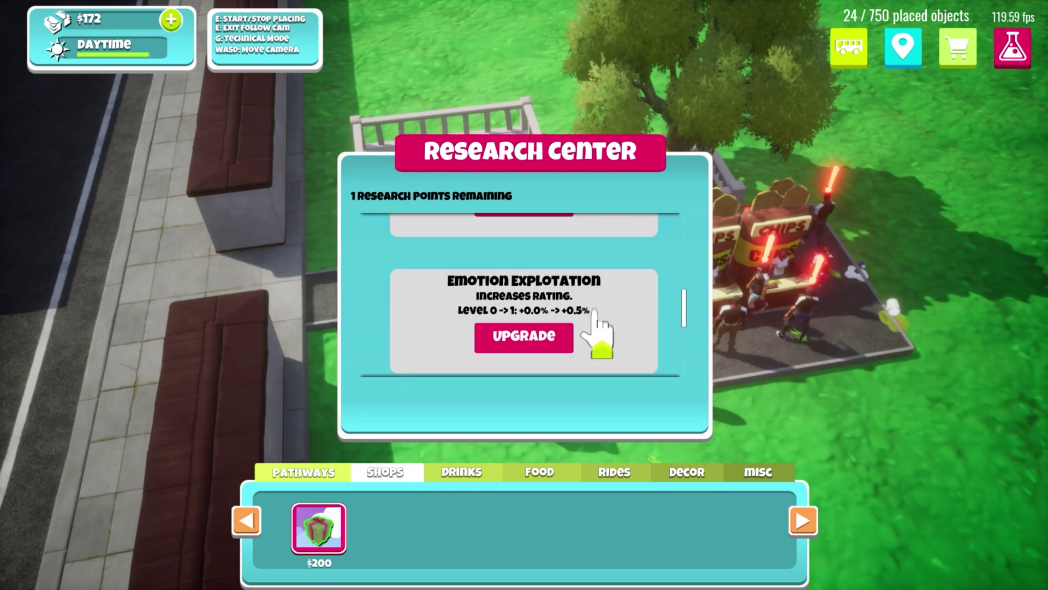
scroll(599, 322, "up", 6)
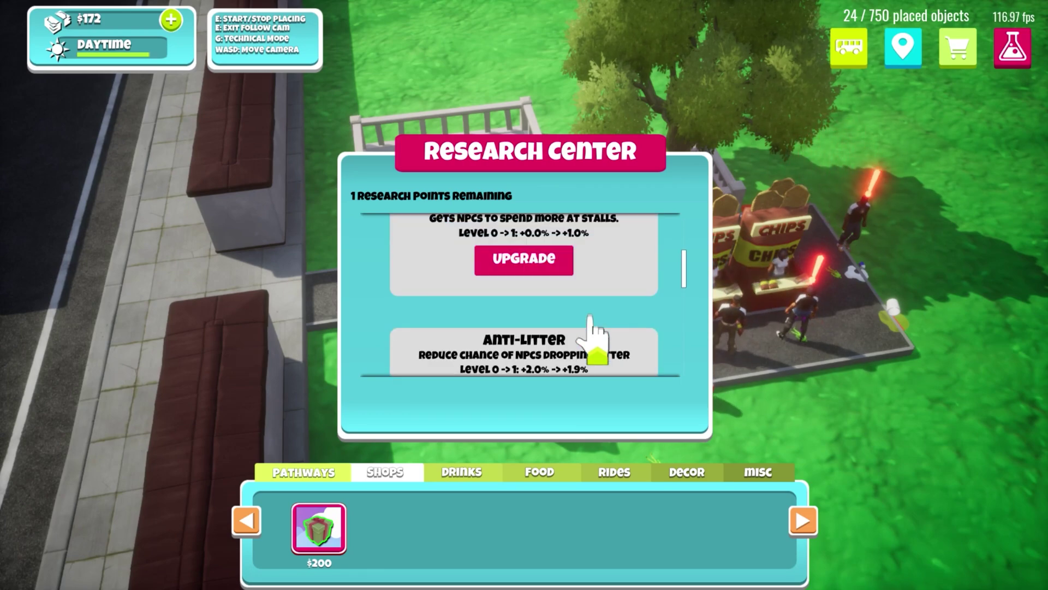
scroll(595, 330, "up", 1)
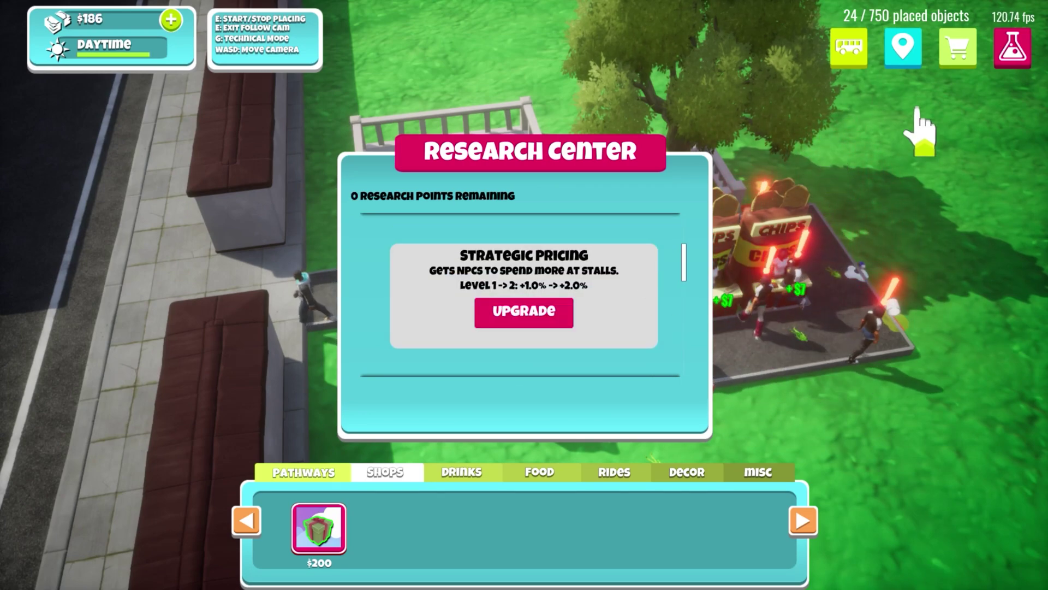
left_click(1027, 51)
left_click(562, 292)
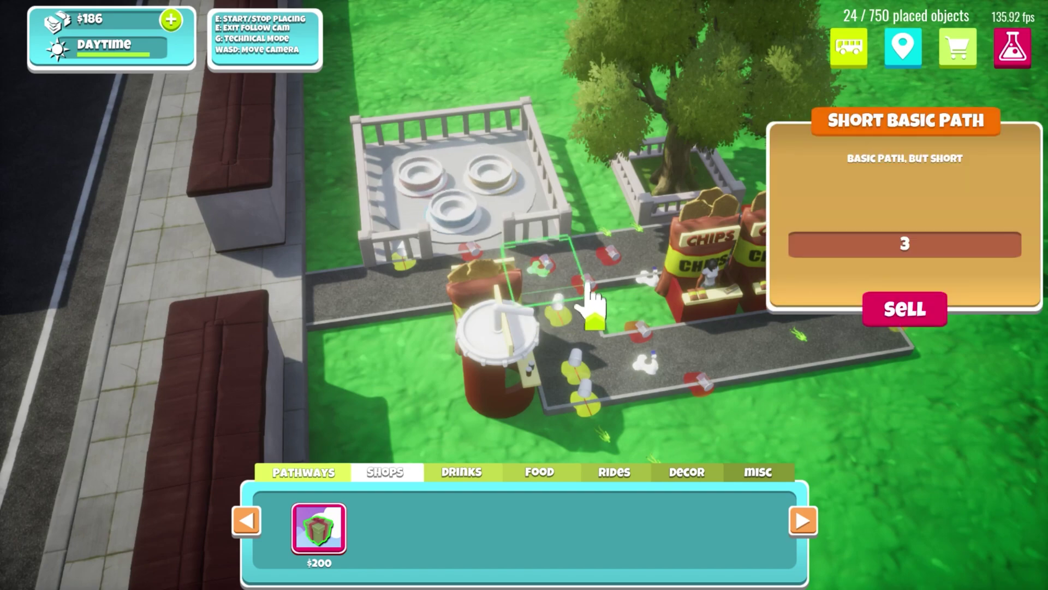
left_click(815, 420)
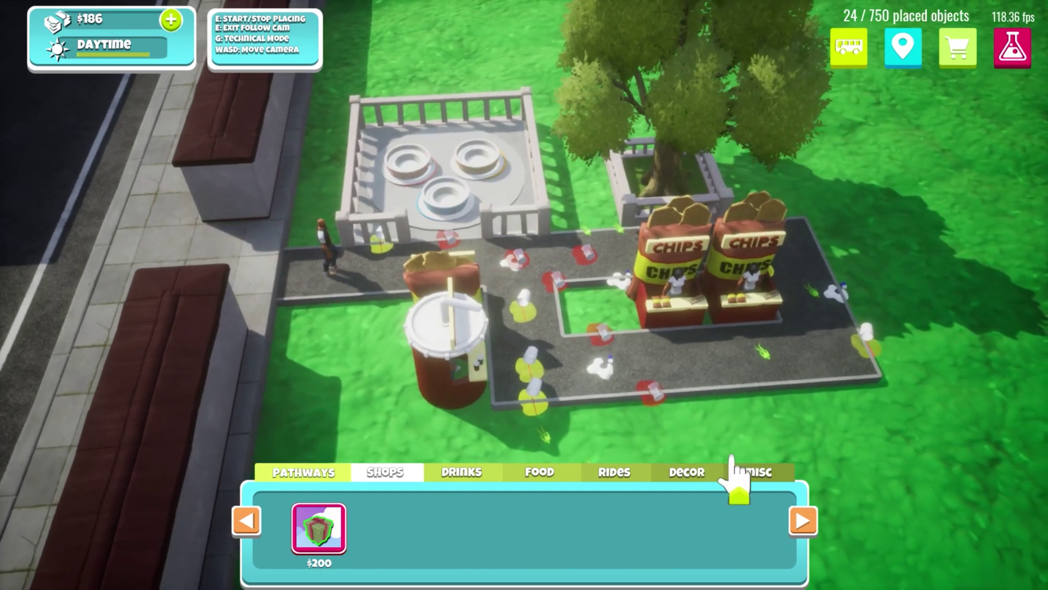
Place the $200 miscellaneous building on the grass beside the fenced tree, at the far corner of the path, facing the path
left_click(734, 472)
key("d")
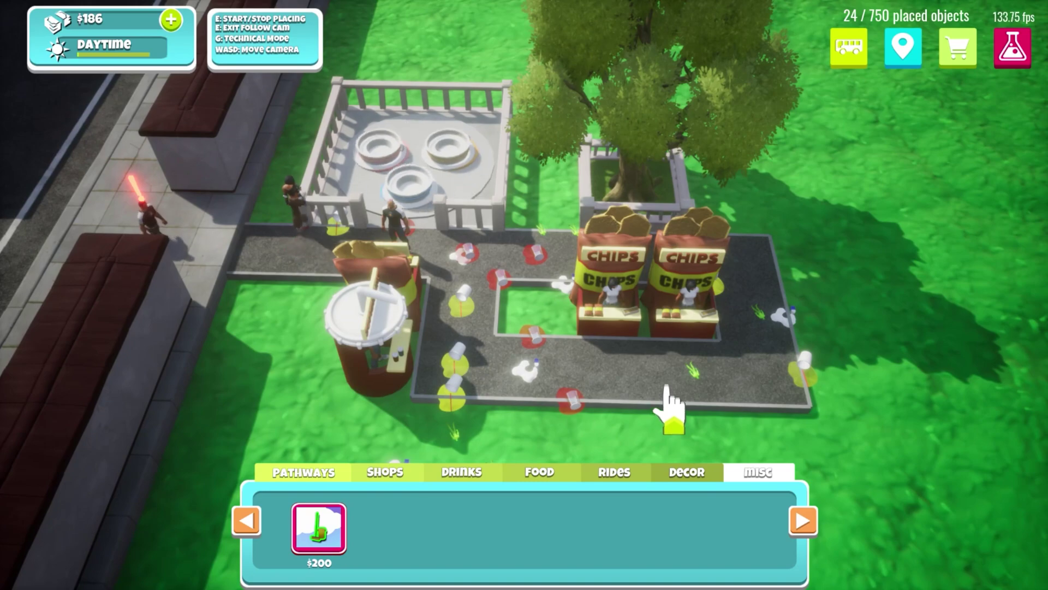
middle_click_drag(666, 386, 461, 313)
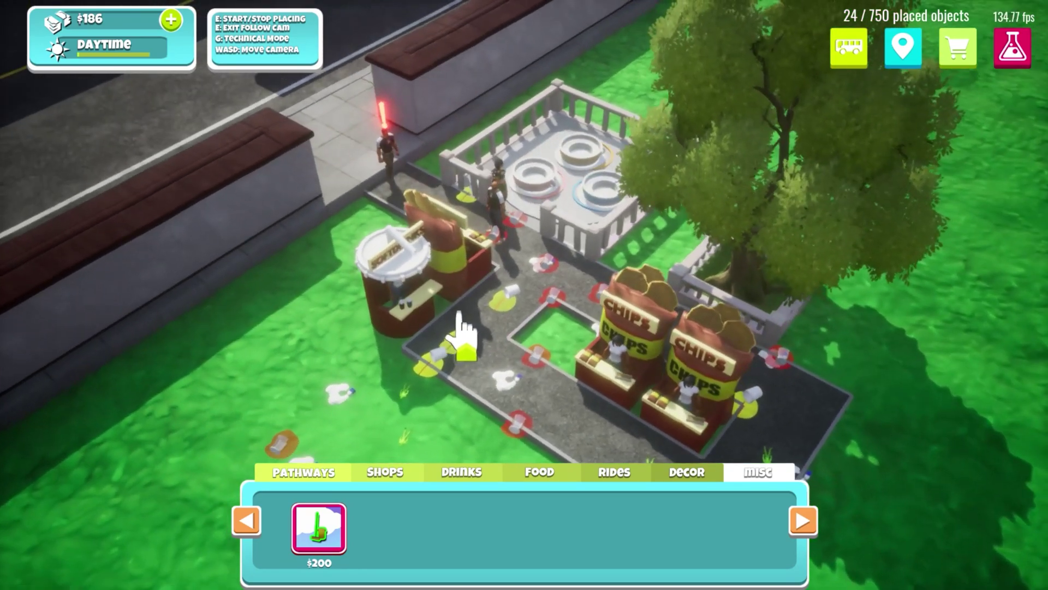
key("d")
key("s")
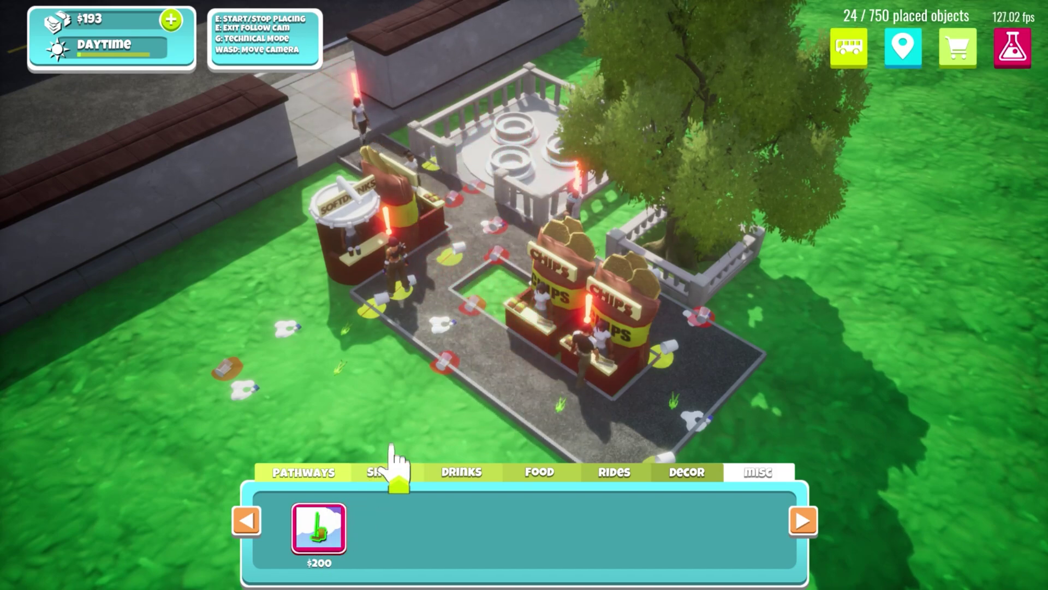
middle_click_drag(404, 434, 470, 386)
key("s")
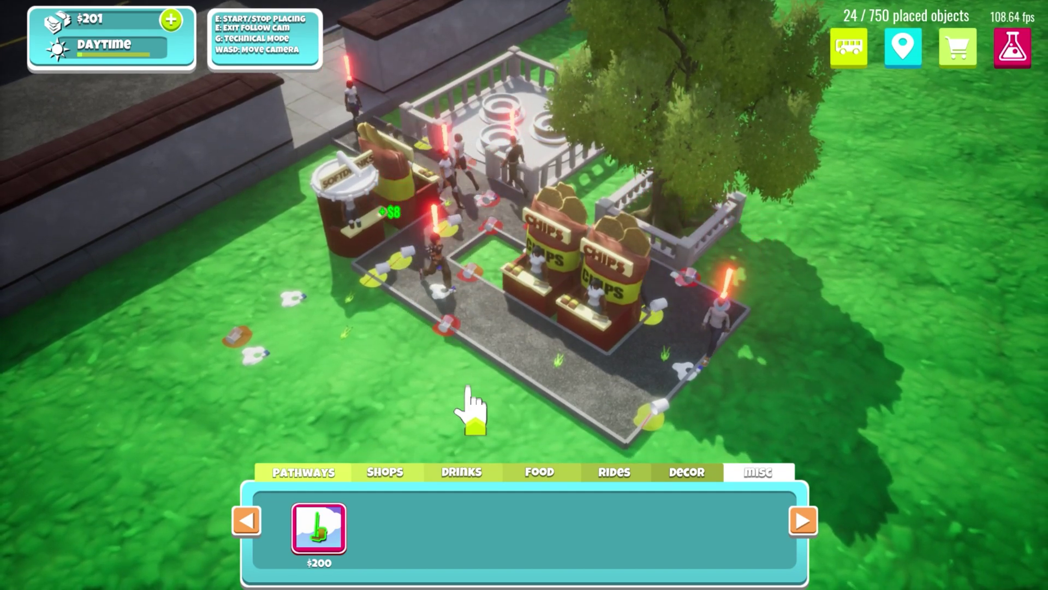
left_click(322, 529)
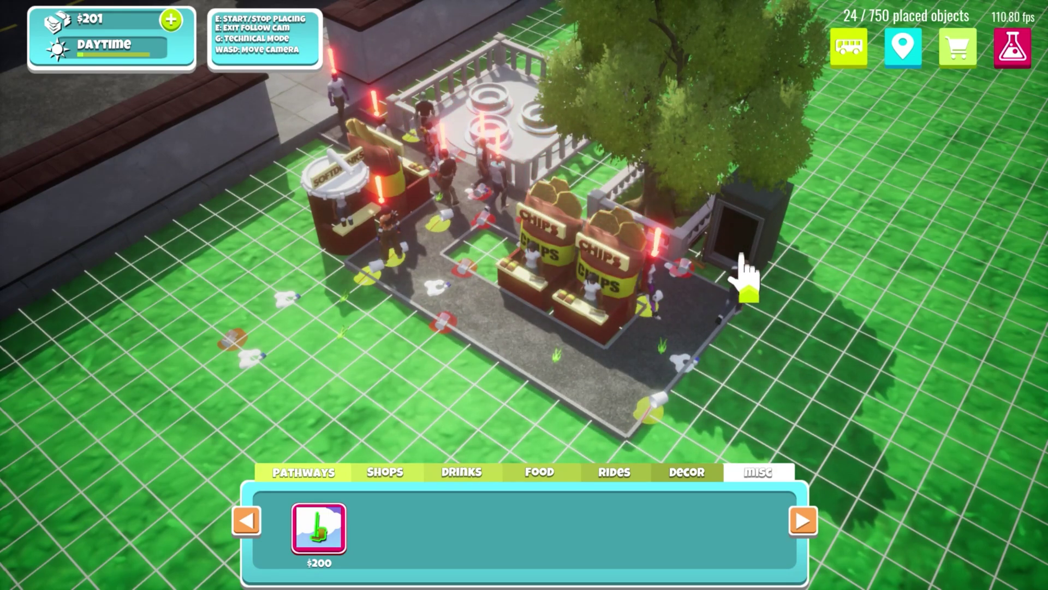
left_click(745, 274)
left_click(808, 293)
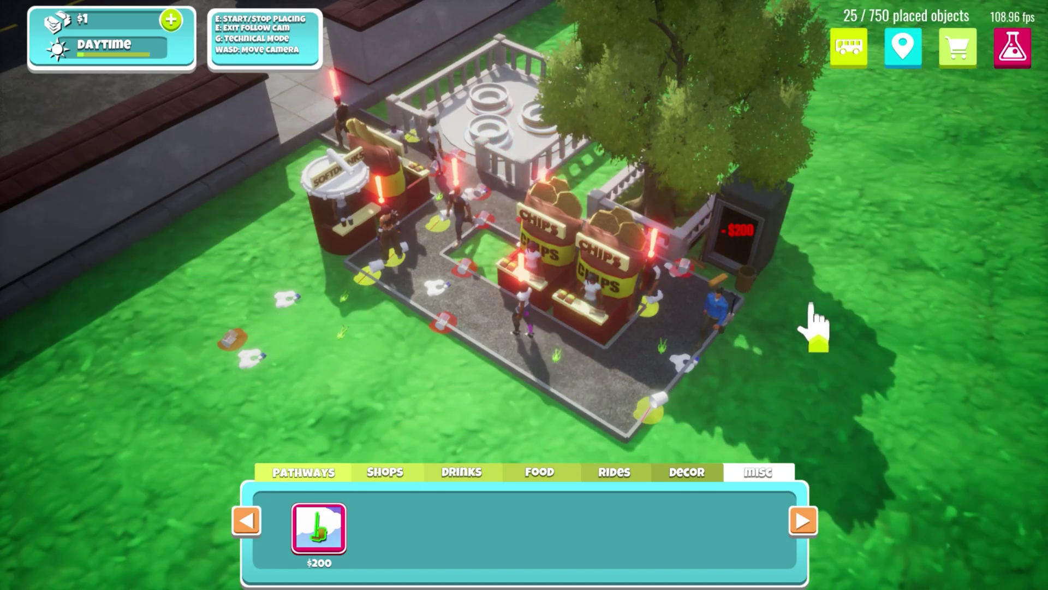
middle_click_drag(809, 303, 781, 301)
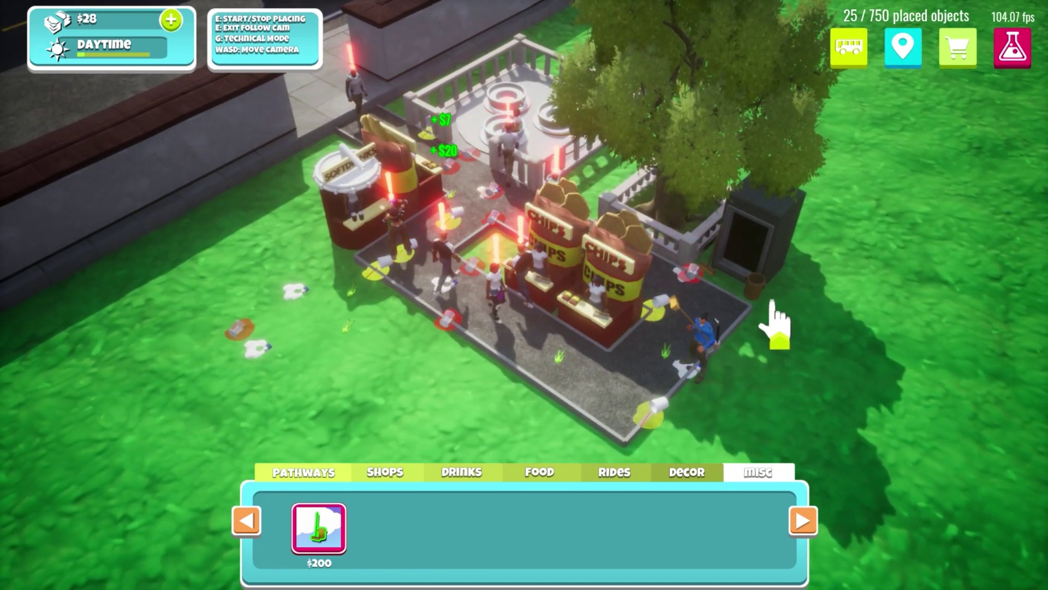
key("a")
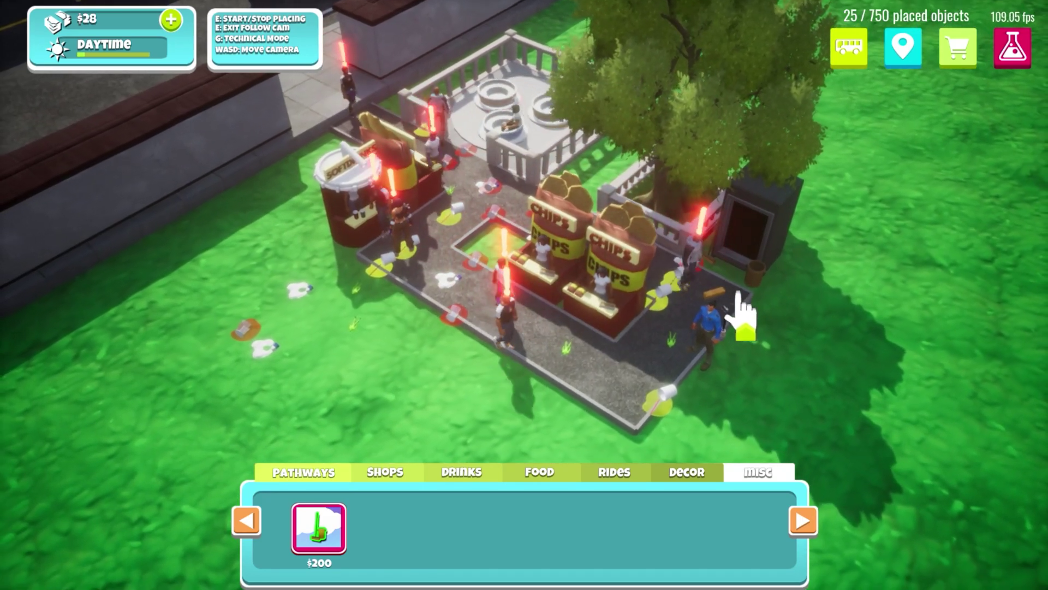
key("w")
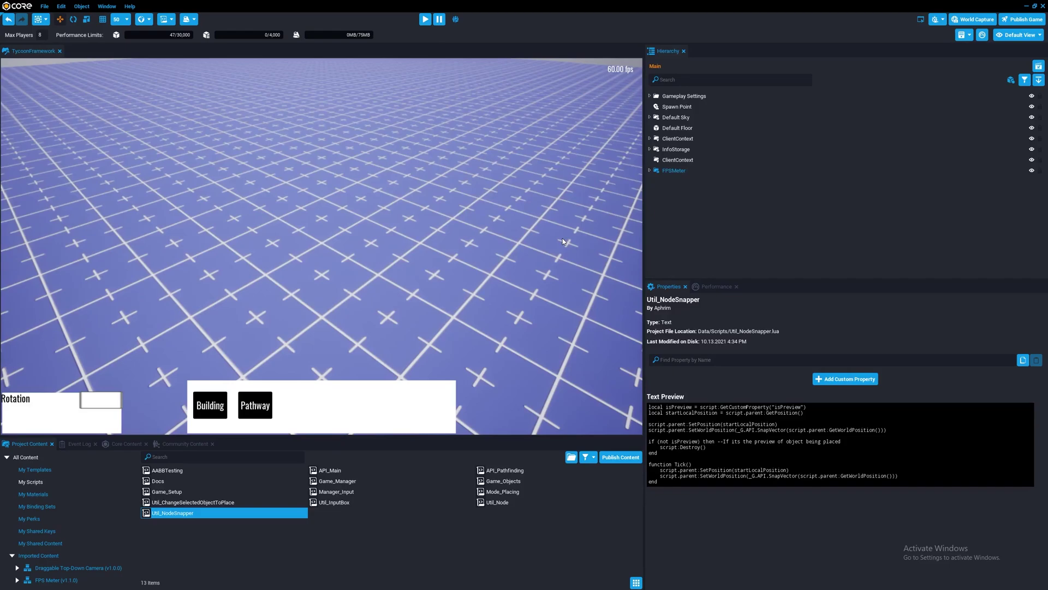
Switch to the TycoonFramework project in the Core editor and look over its scripts, previewing Docs
right_click_drag(475, 283, 482, 248)
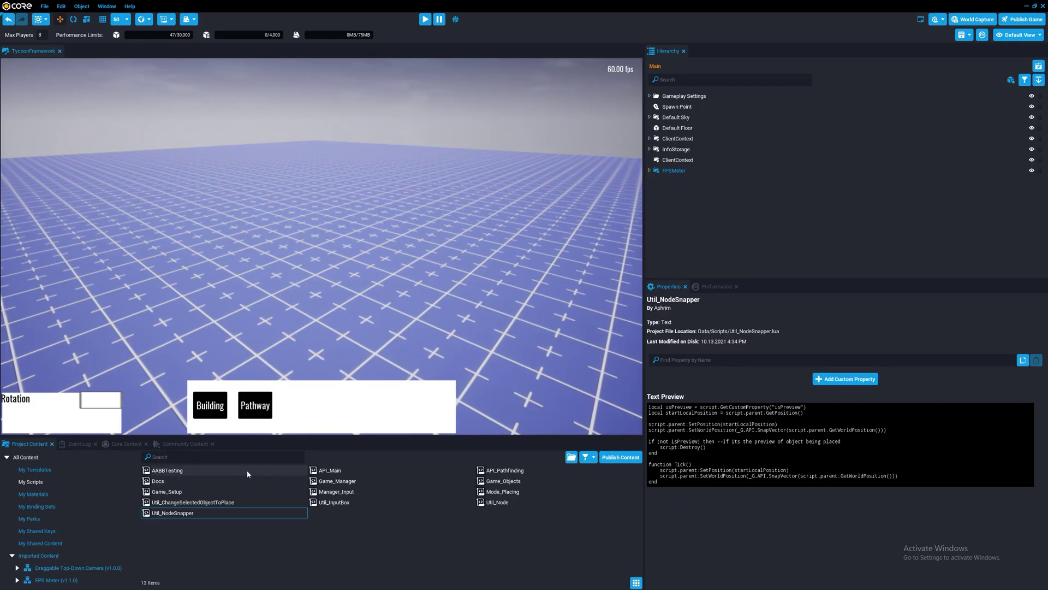
left_click(218, 482)
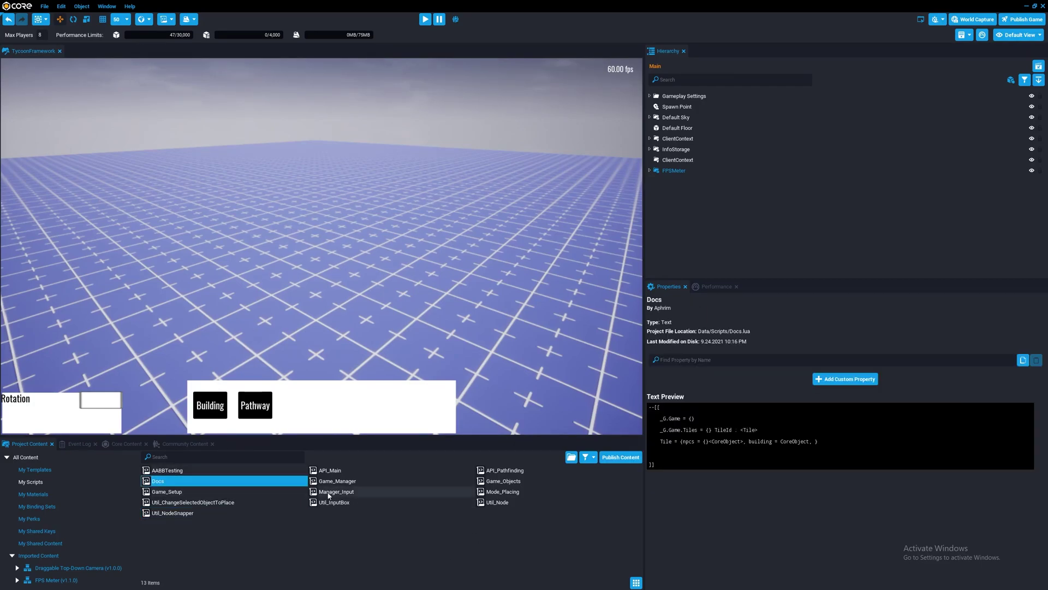
left_click(374, 534)
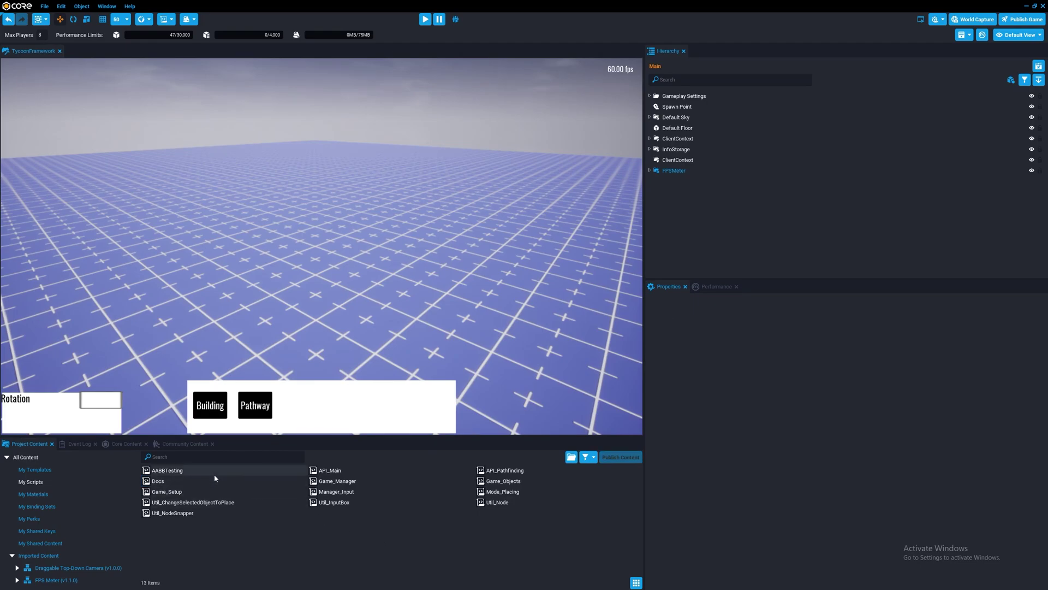
left_click(243, 471)
left_click(229, 537)
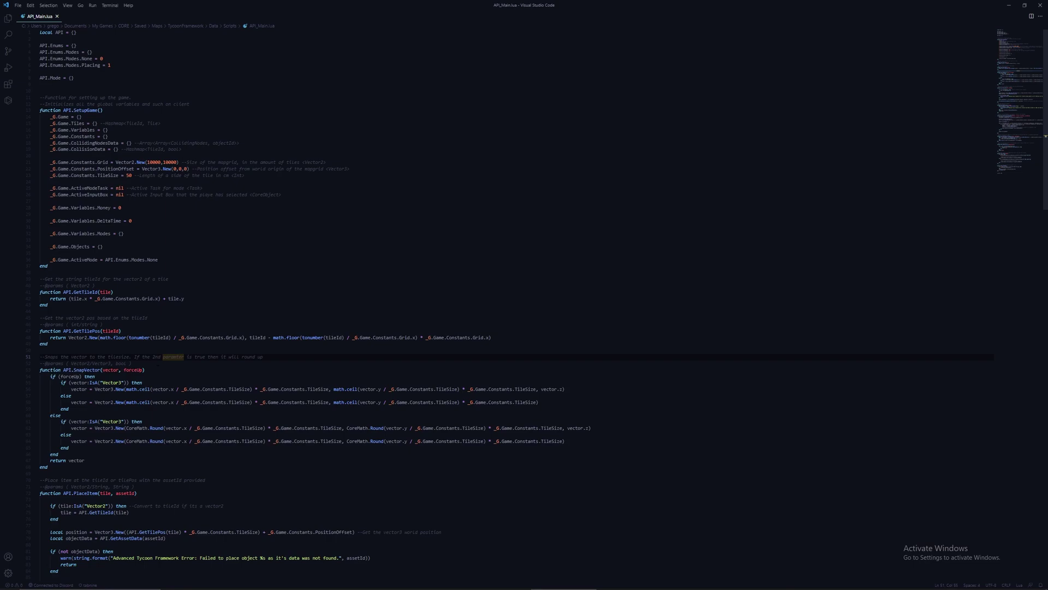
Examine the GetTileId function and the Constants, CollidingNodesData and CollisionData tables of SetupGame in API_Main.lua
left_click(81, 369)
left_click(179, 371)
left_click_drag(59, 345, 33, 293)
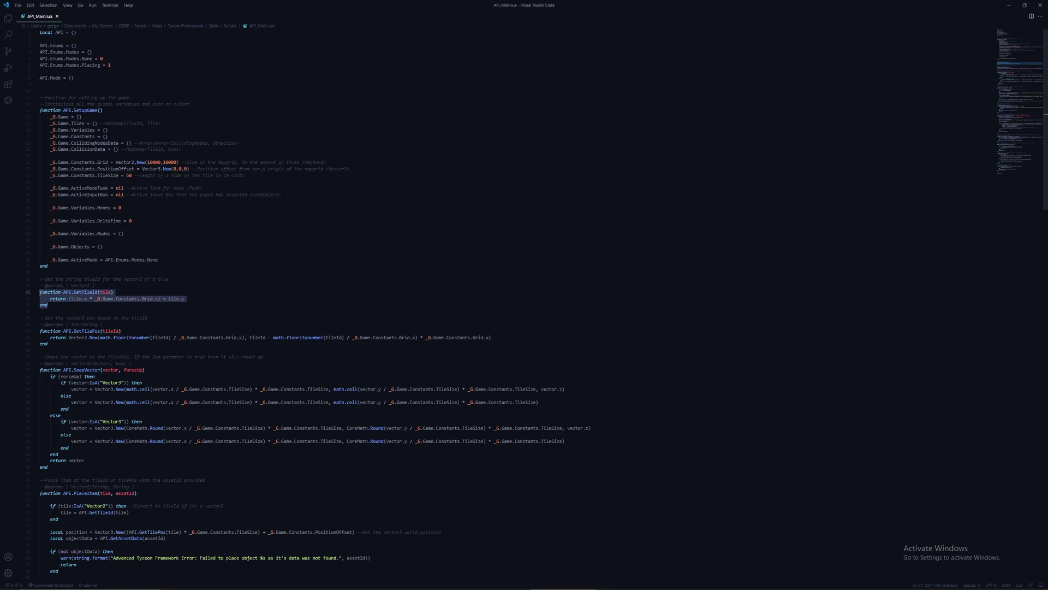
left_click(79, 136)
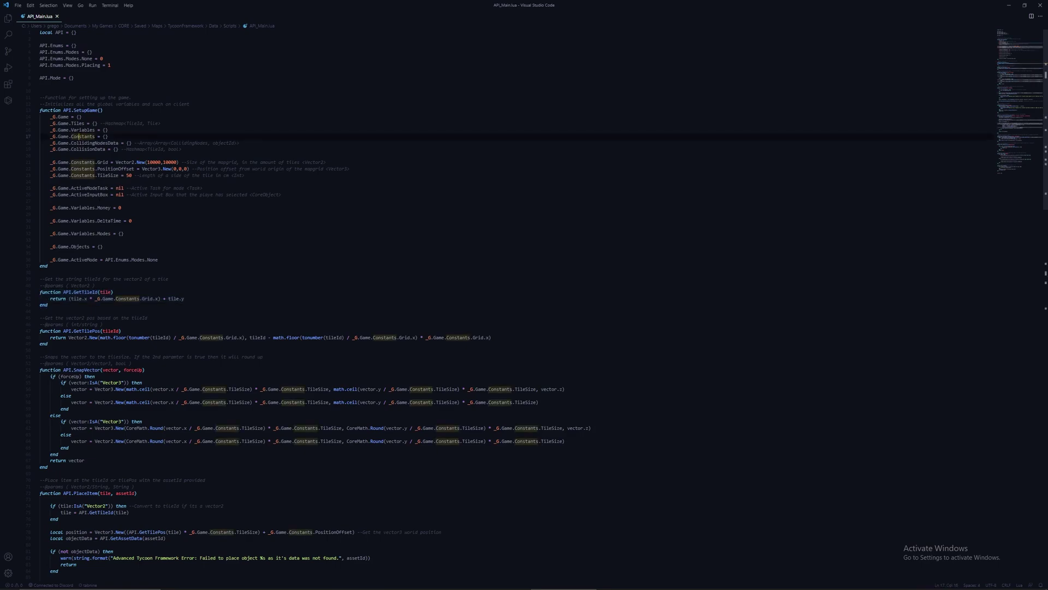
left_click(88, 143)
left_click(86, 149)
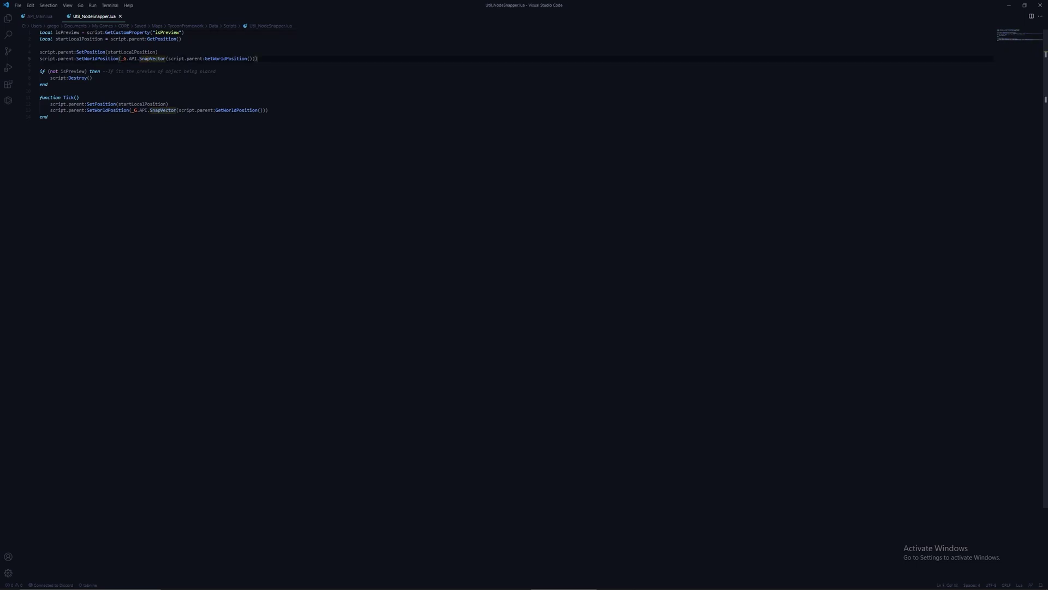
Examine the rounding code of the SnapVector function in API_Main.lua and how Util_NodeSnapper.lua uses it
left_click(36, 17)
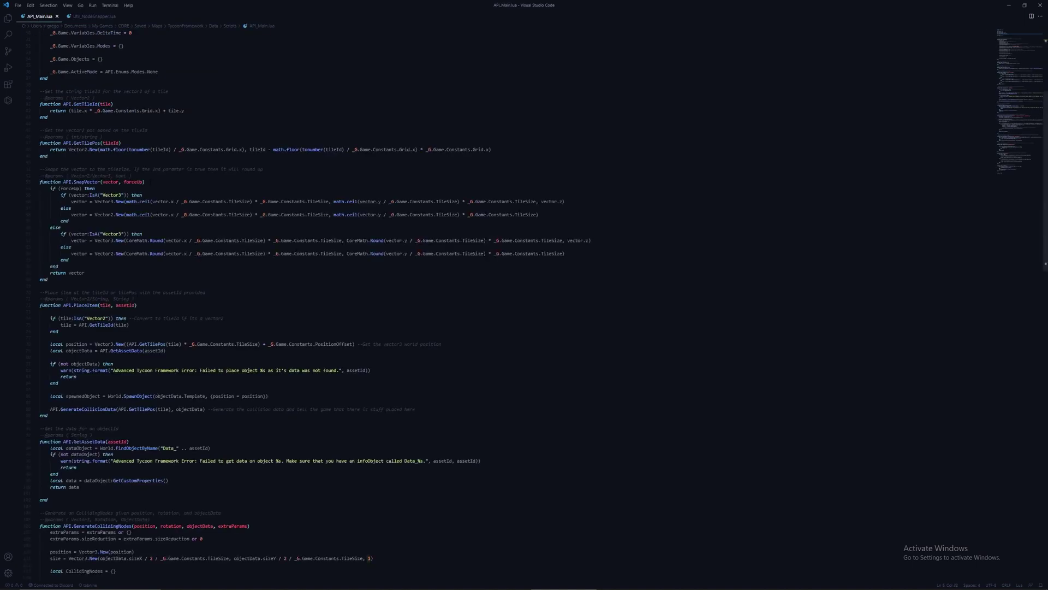
left_click_drag(33, 260, 33, 198)
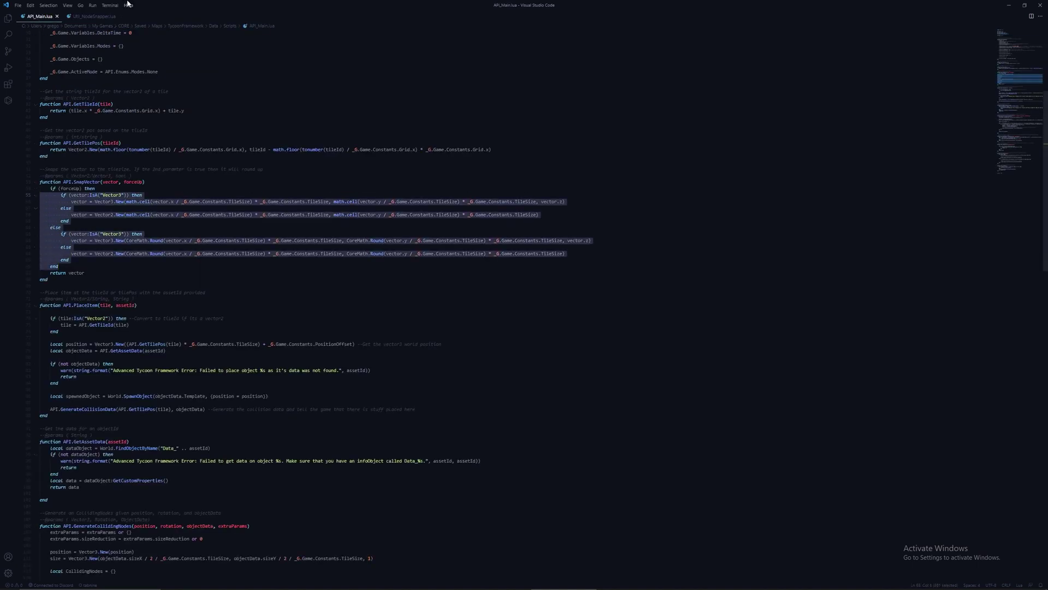
left_click(90, 18)
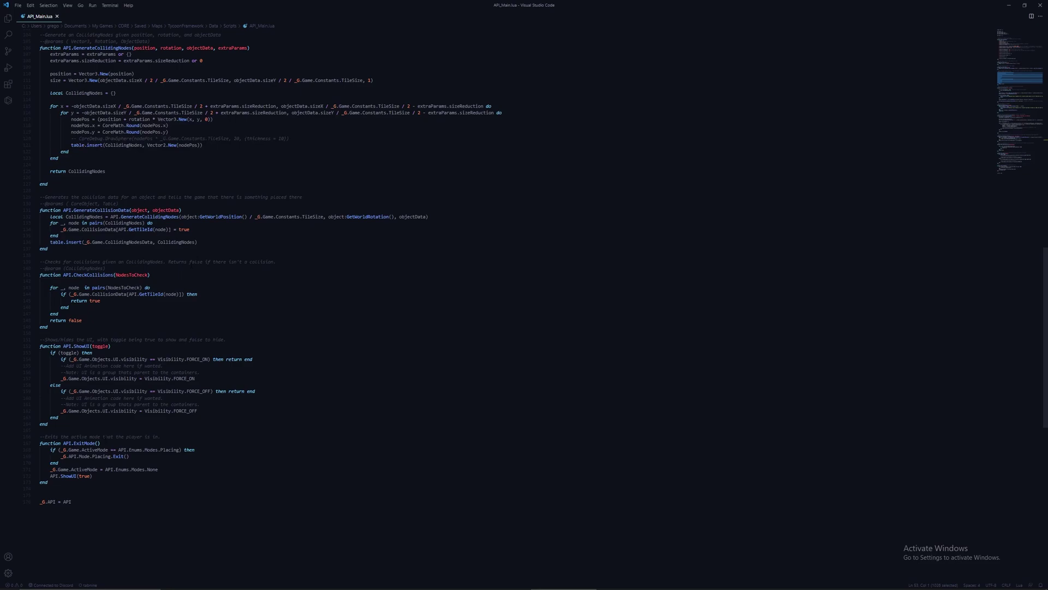
Review the colliding-node, collision, ShowUI and ExitMode functions in API_Main.lua, and return to the Core editor
scroll(328, 295, "up", 8)
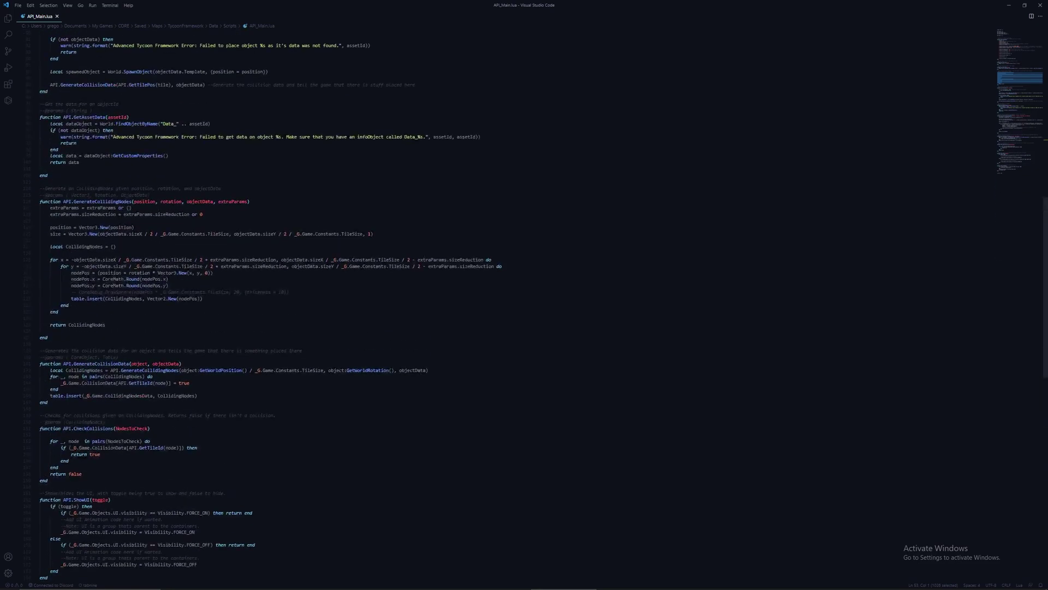
left_click(1009, 5)
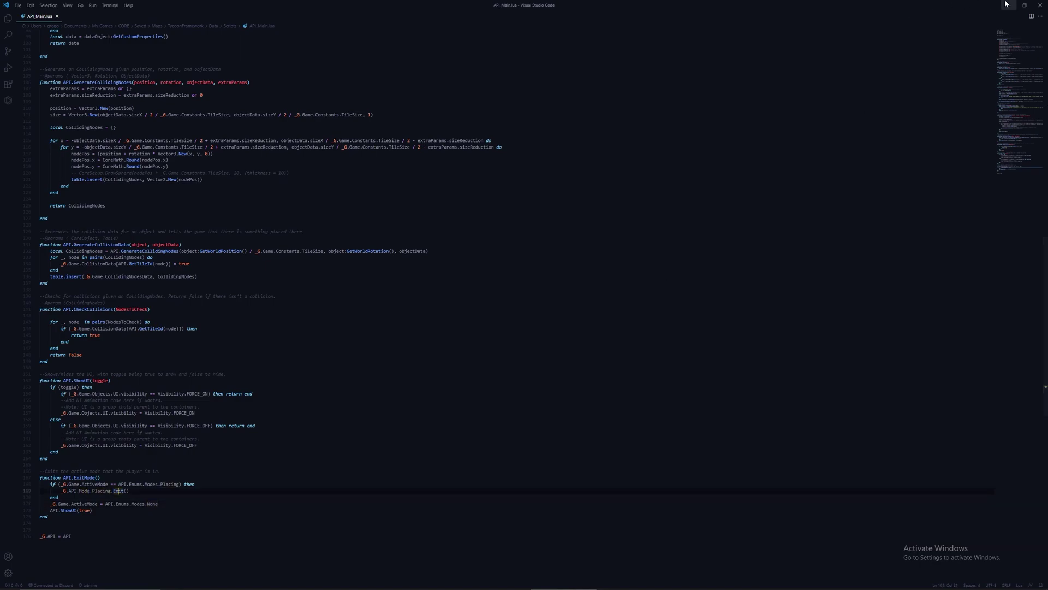
key("alt+Tab")
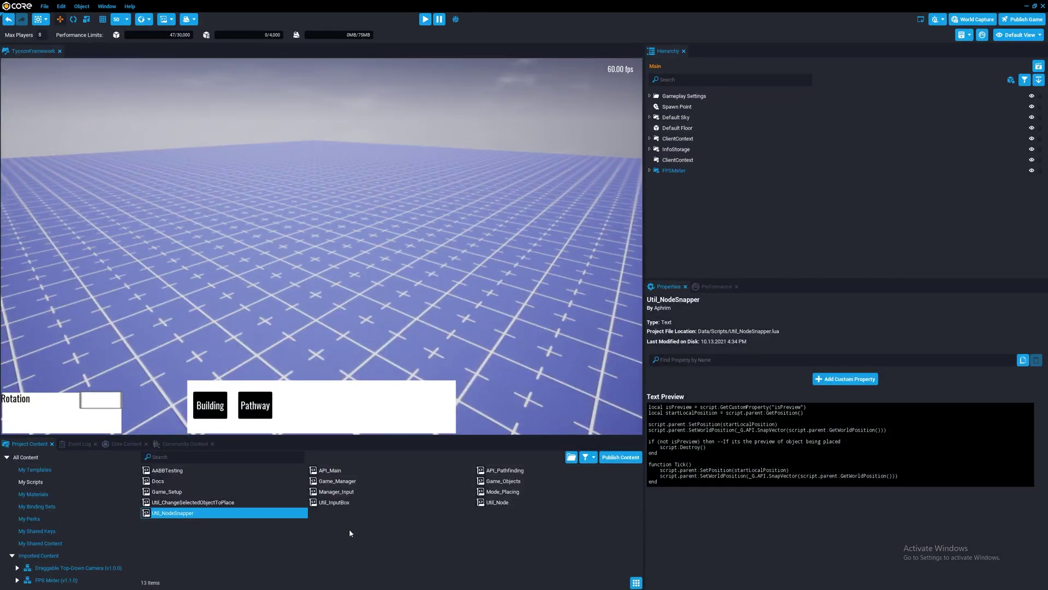
Open the Mode_Placing script and examine the preview and task cleanup code in its Exit function
left_click(480, 493)
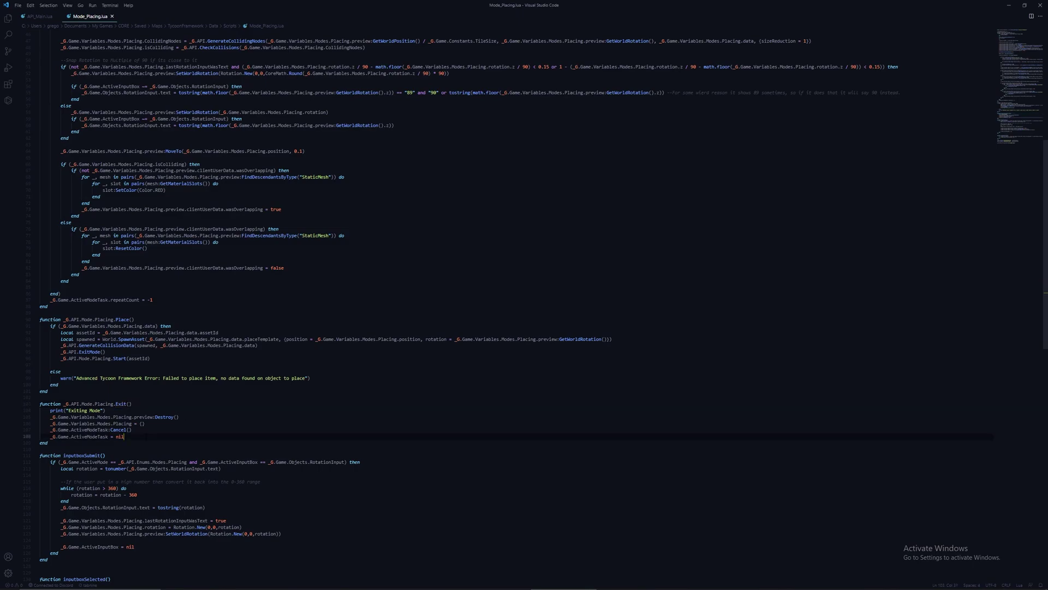
left_click_drag(131, 437, 35, 414)
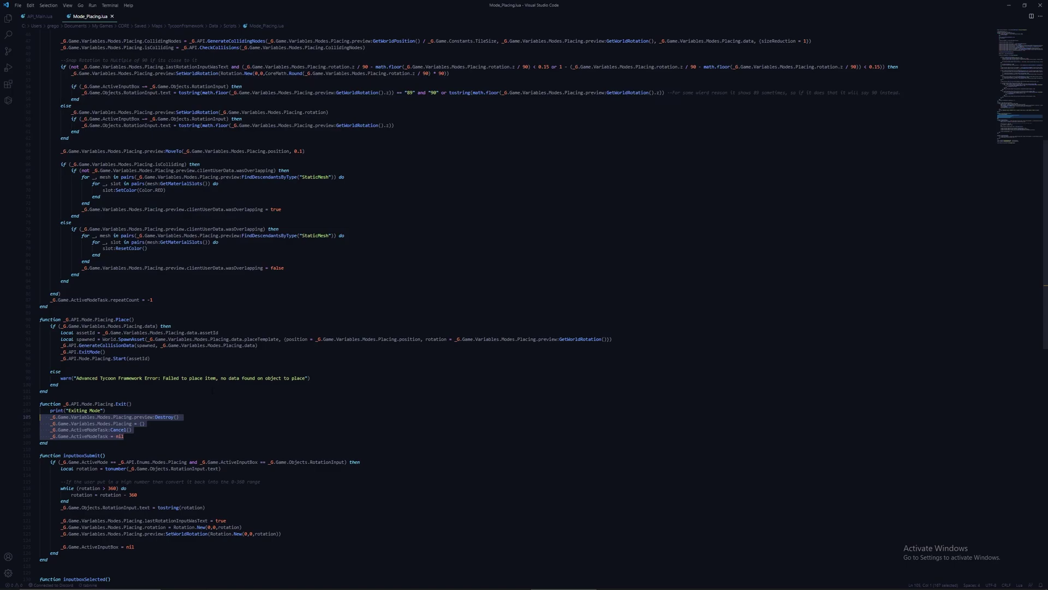
scroll(213, 391, "up", 10)
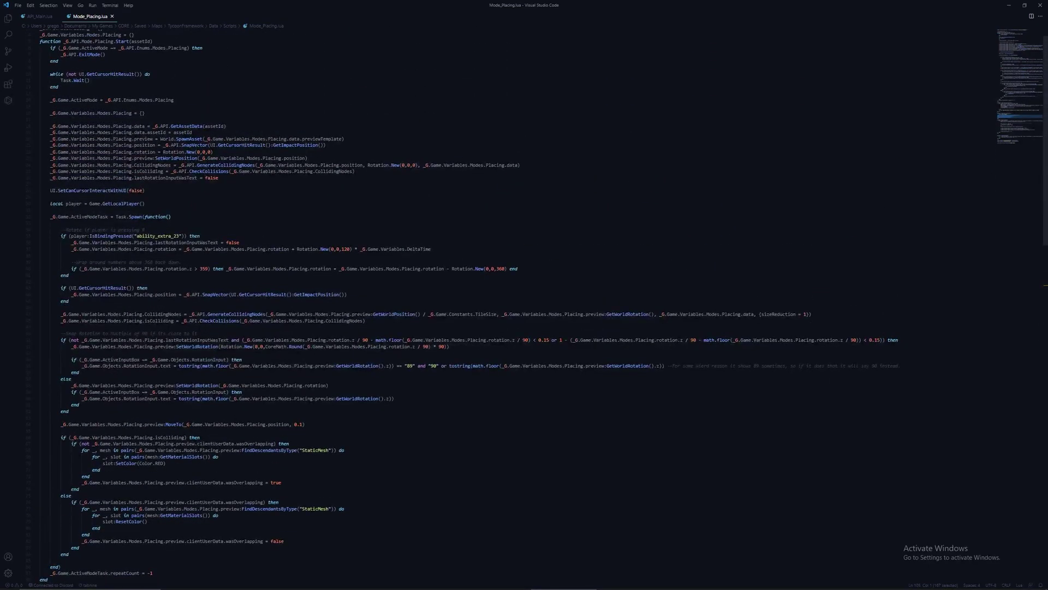
Examine the position, rotation and data arguments passed to GenerateCollidingNodes in Mode_Placing.lua, comparing them with API_Main.lua
left_click_drag(61, 314, 181, 315)
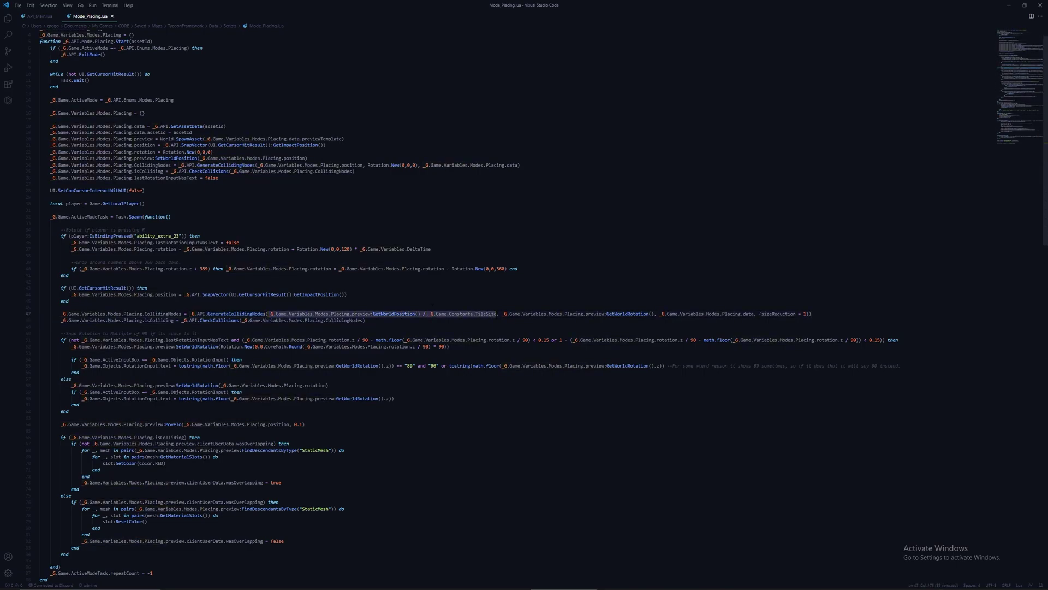
left_click(39, 17)
scroll(267, 292, "up", 15)
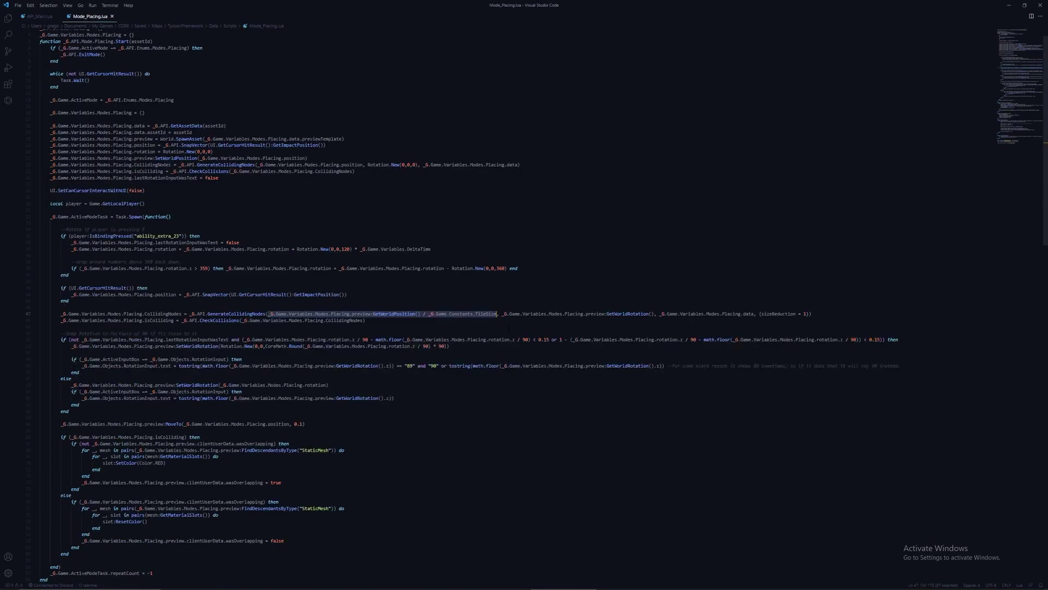
left_click_drag(502, 314, 654, 315)
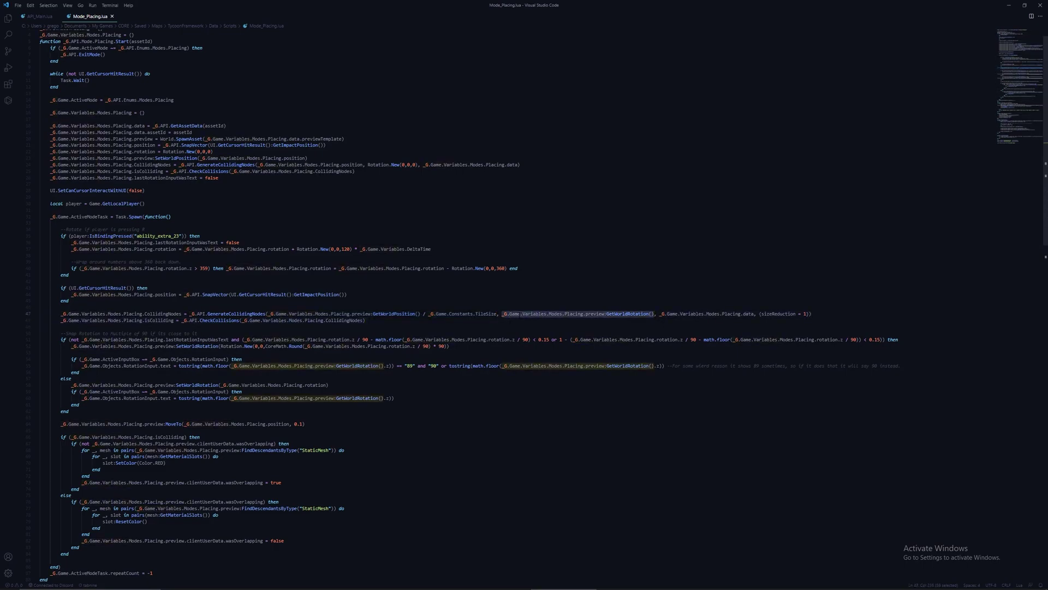
left_click(592, 314)
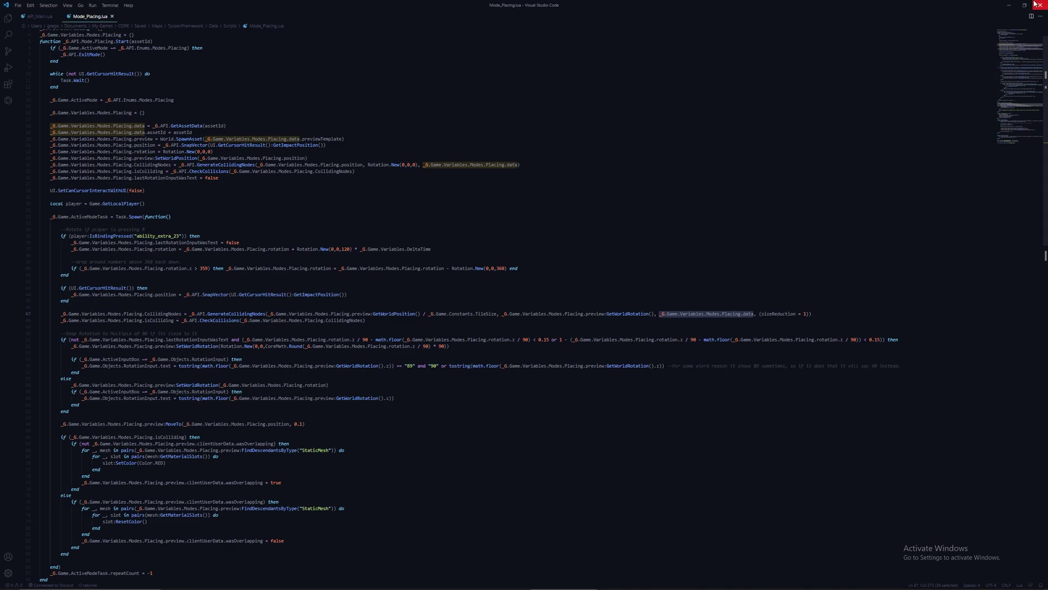
Return to the Core editor and inspect the second data object under Buildings in the InfoStorage group
left_click(1008, 5)
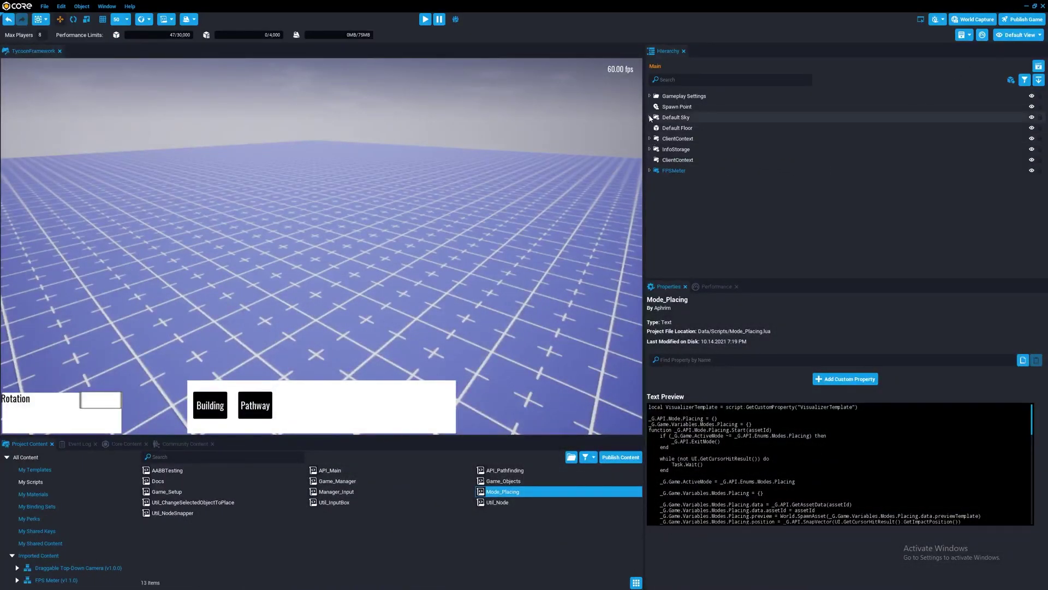
left_click(650, 149)
left_click(654, 160)
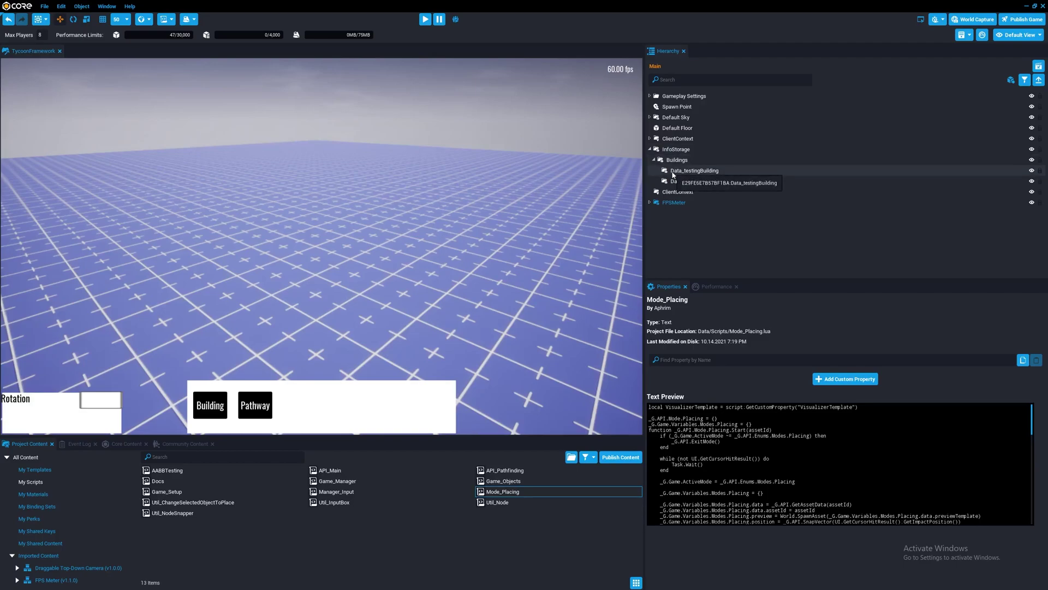
left_click(687, 181)
Examine the extraParams.sizeReduction default in API_Main.lua and the {sizeReduction = 1} argument in Mode_Placing.lua, and review the surrounding placing code
scroll(751, 473, "down", 5)
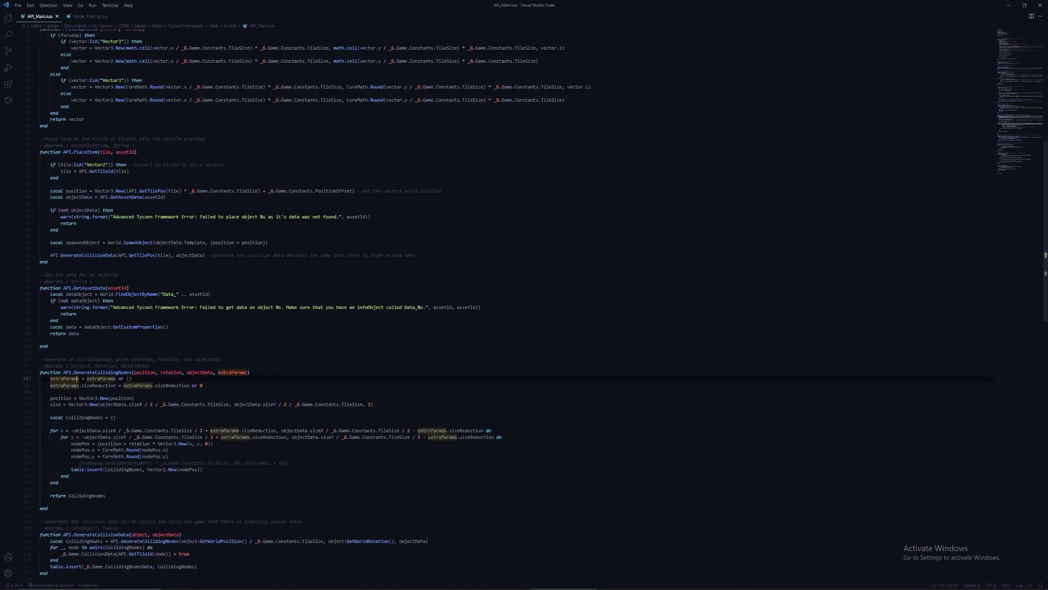
left_click_drag(107, 385, 111, 385)
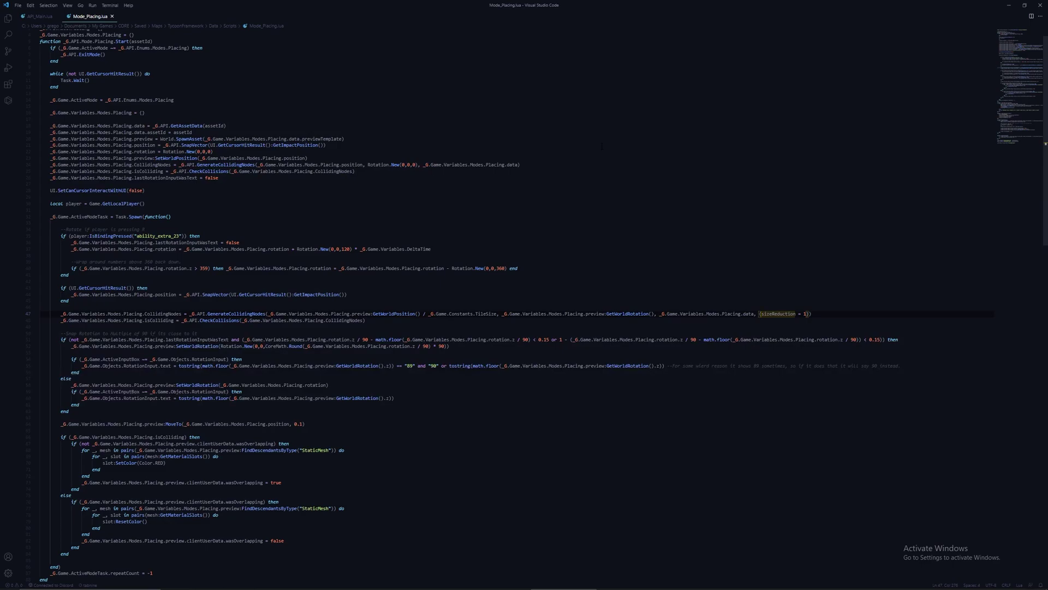
key("ctrl+shift+Right")
key("ctrl+shift+Right")
key("ctrl+shift+Right")
scroll(544, 303, "up", 1)
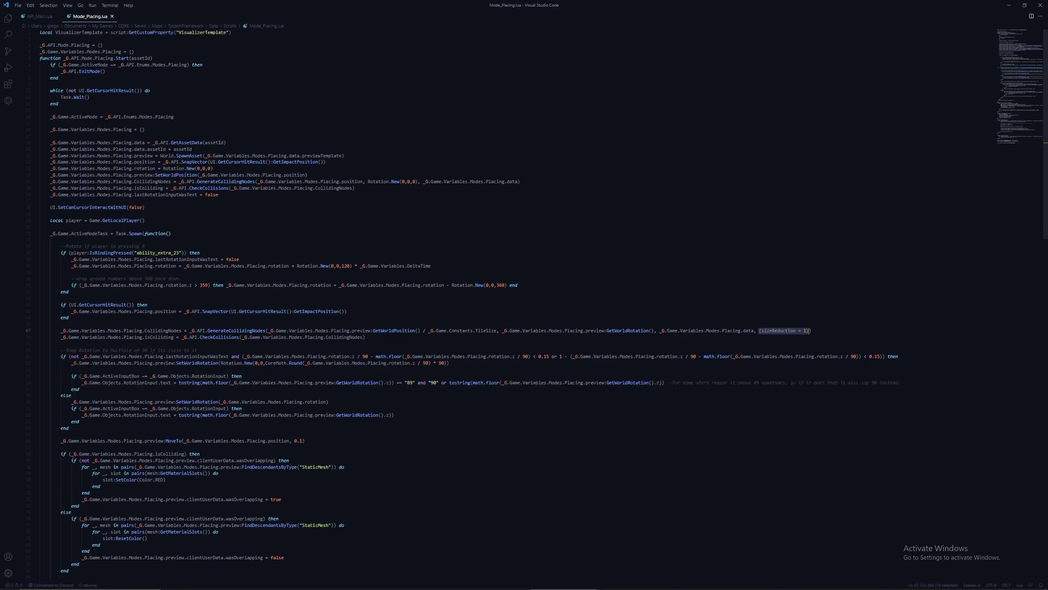
scroll(544, 303, "down", 9)
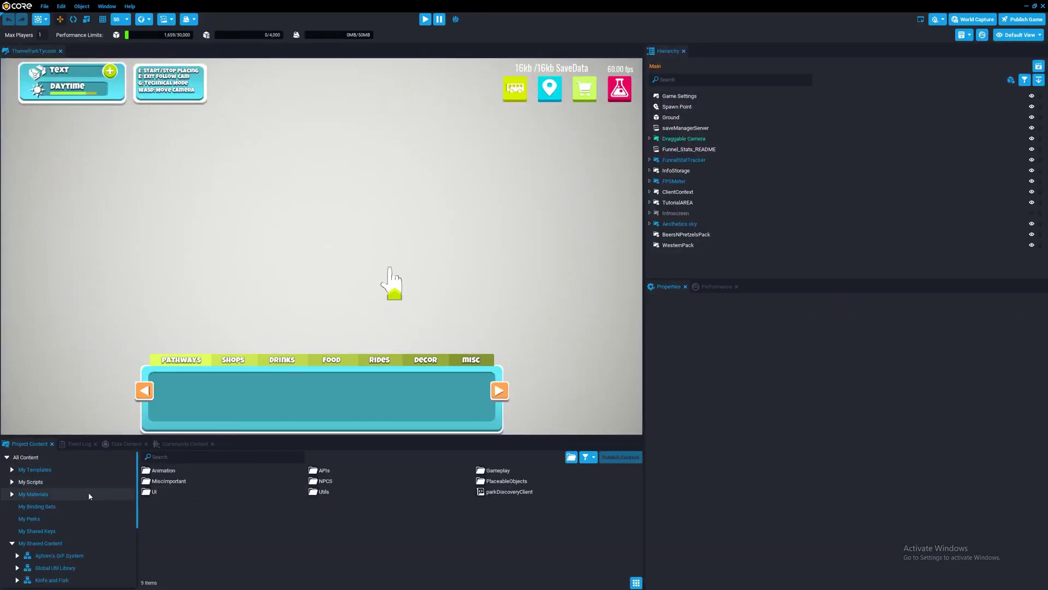
Open the API script from the theme park project's APIs folder and review its node helper functions
double_click(325, 471)
left_click(330, 470)
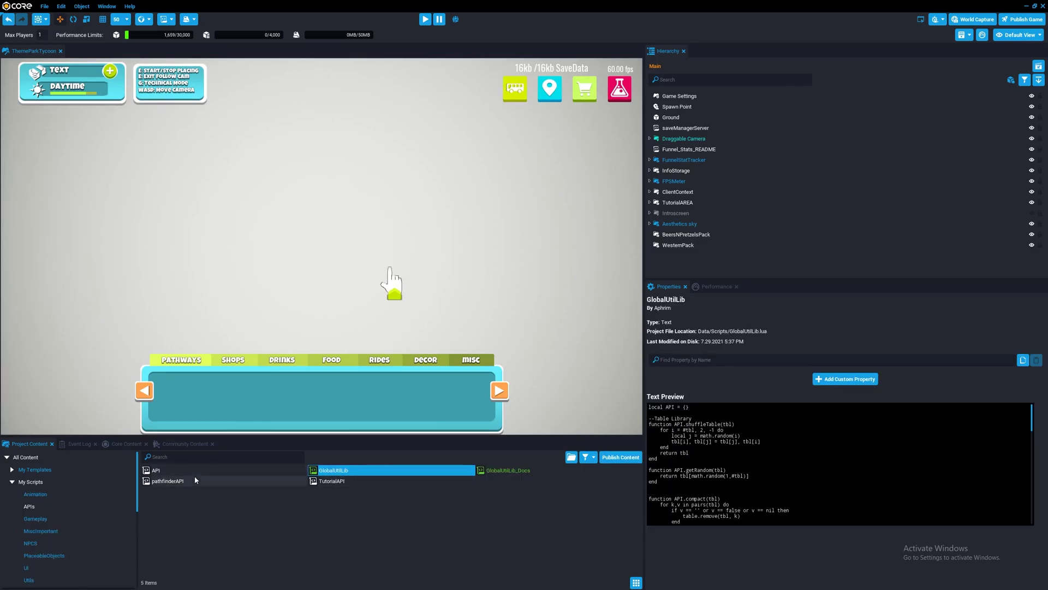
left_click(208, 472)
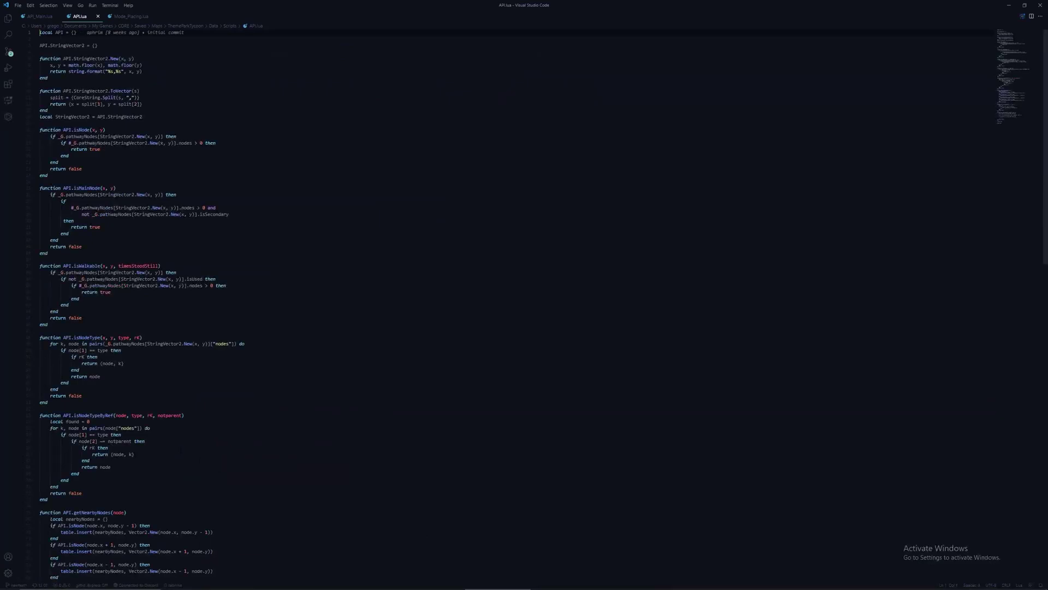
scroll(169, 359, "down", 15)
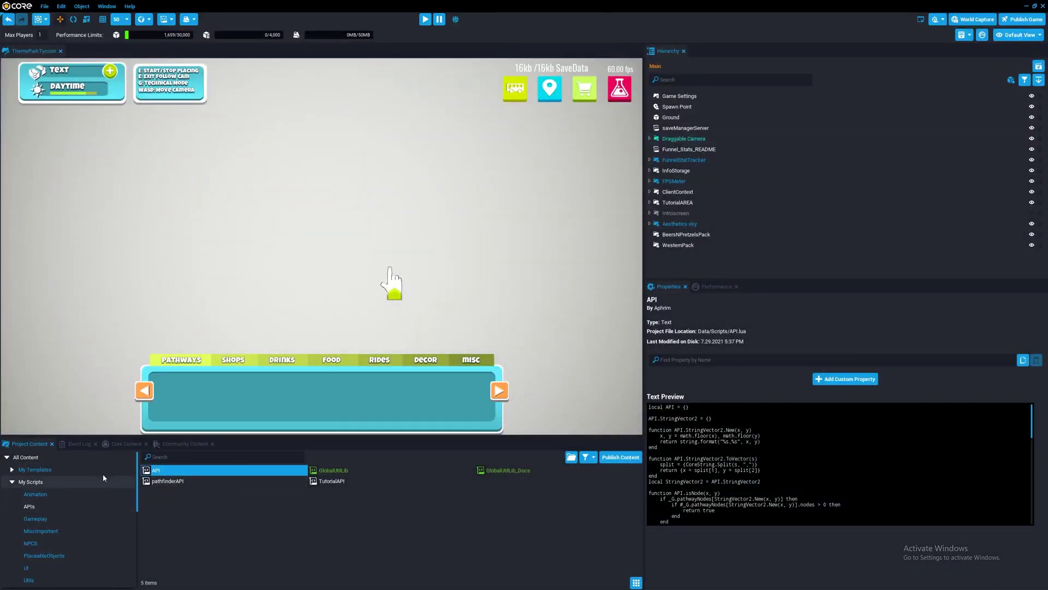
Search the project content for "plac" and open the placeItem script at its startPlacing function
left_click(174, 457)
type("plac")
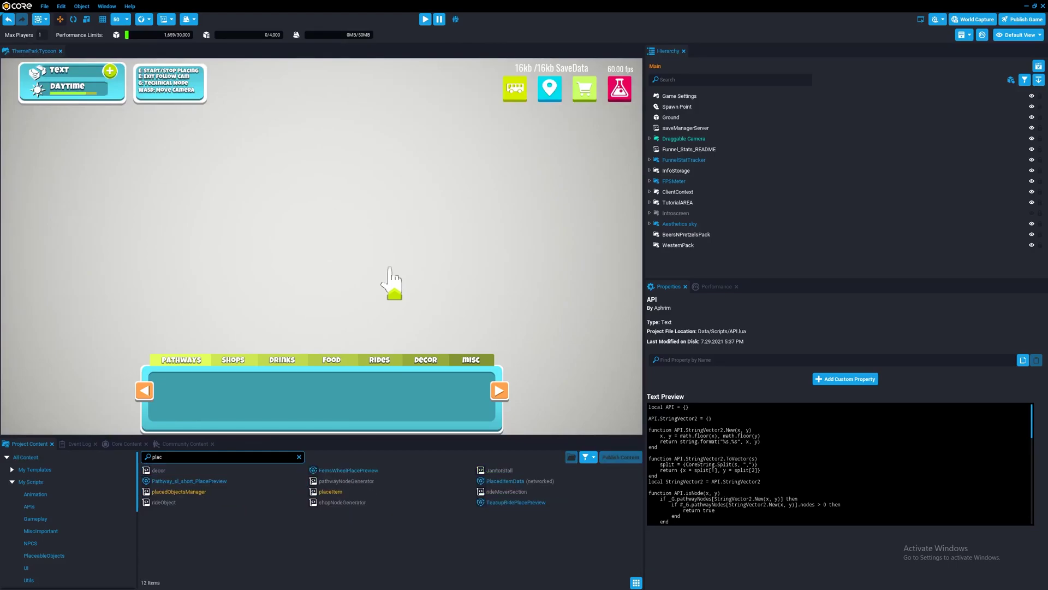
double_click(379, 492)
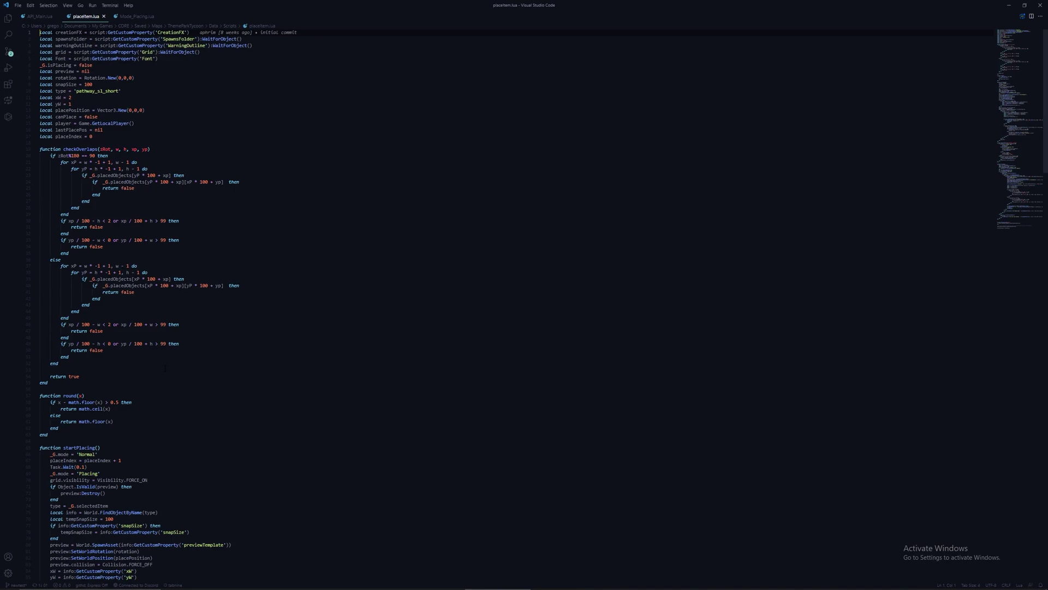
scroll(524, 306, "down", 3)
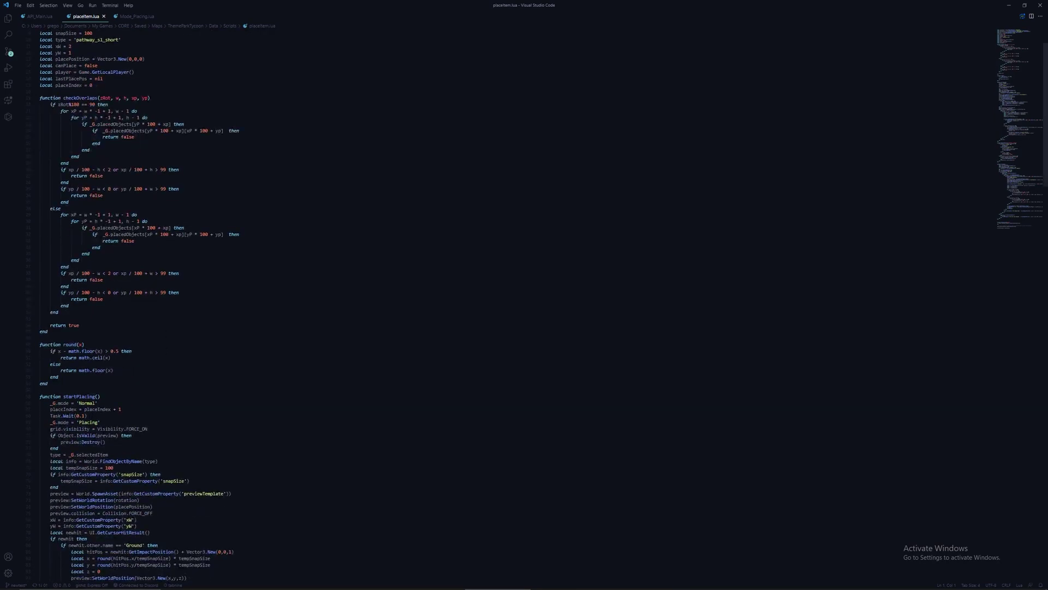
Examine the "Normal" and "Placing" mode assignments and the Task.Wait(0.1) between them in startPlacing
left_click_drag(97, 403, 50, 403)
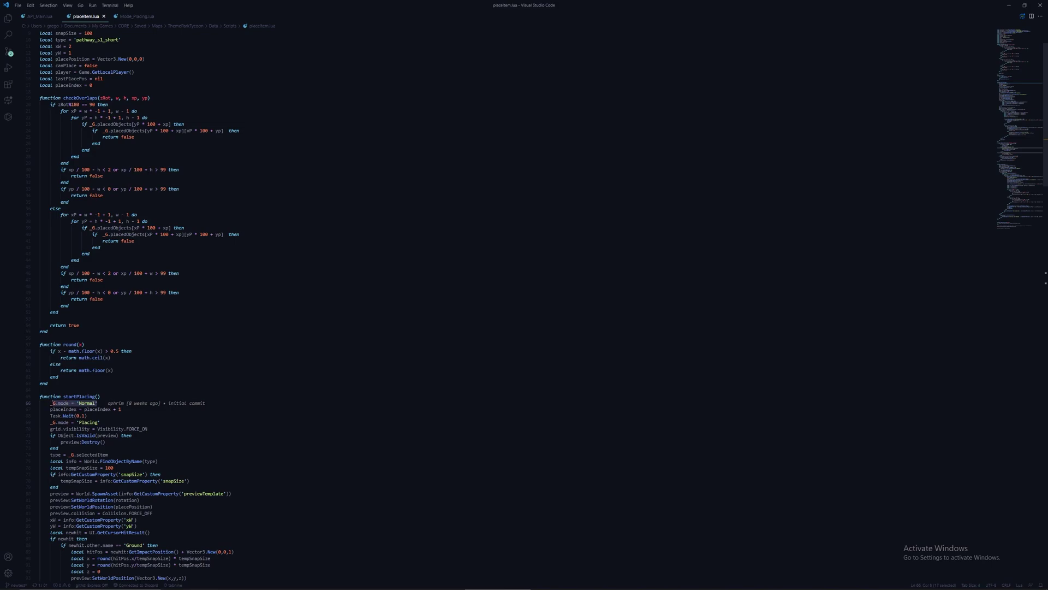
mouse_move(87, 415)
left_mouse_down()
mouse_move(50, 416)
mouse_move(44, 428)
mouse_move(50, 423)
left_mouse_up()
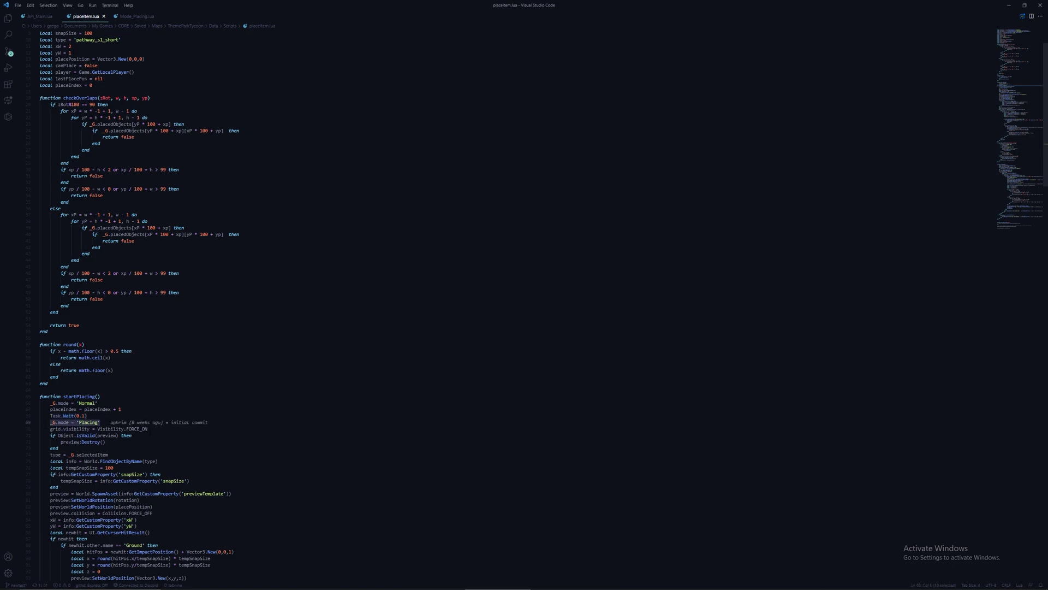
scroll(67, 420, "down", 4)
scroll(524, 306, "down", 3)
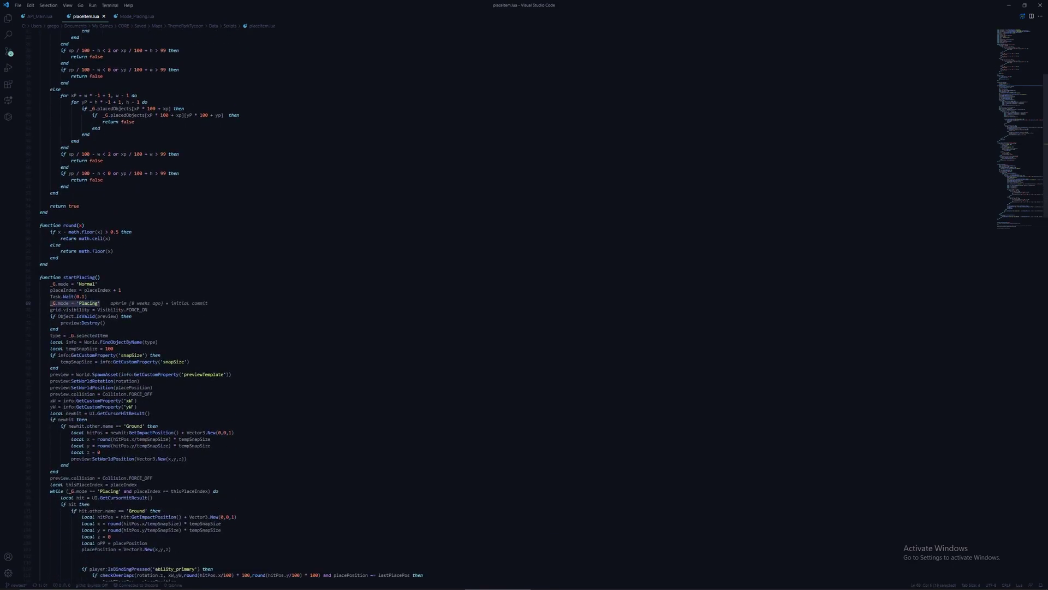
left_click(84, 297)
left_click(71, 297)
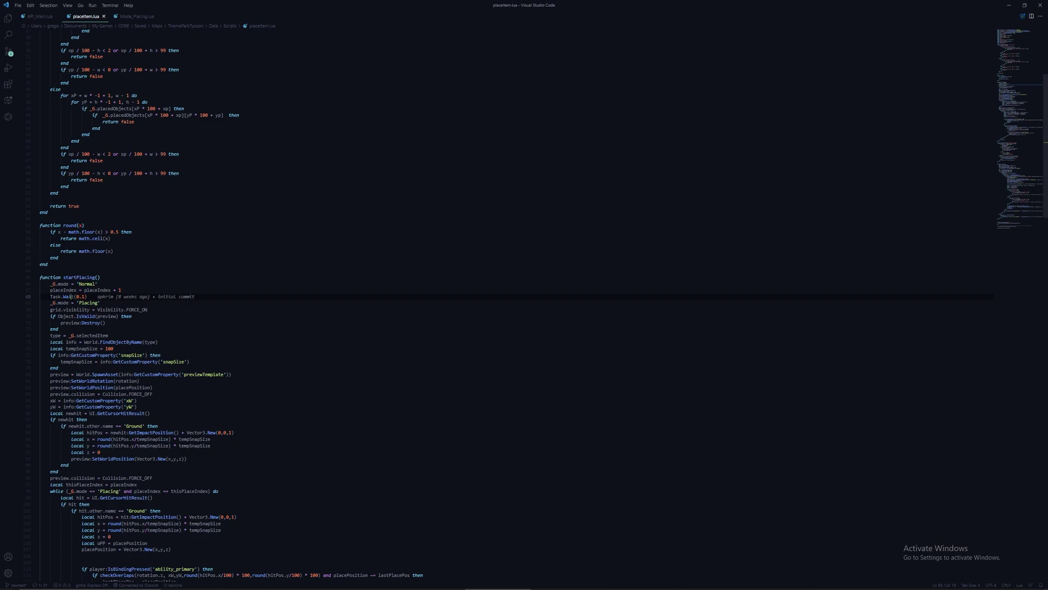
left_click(82, 297)
left_click(91, 296)
left_click(88, 285)
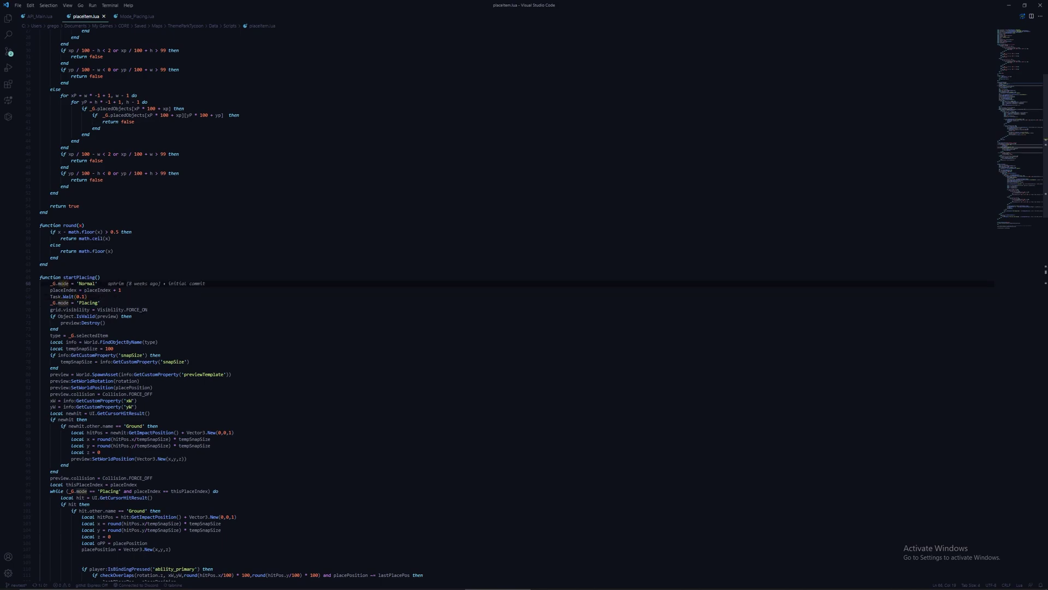
left_click(65, 303)
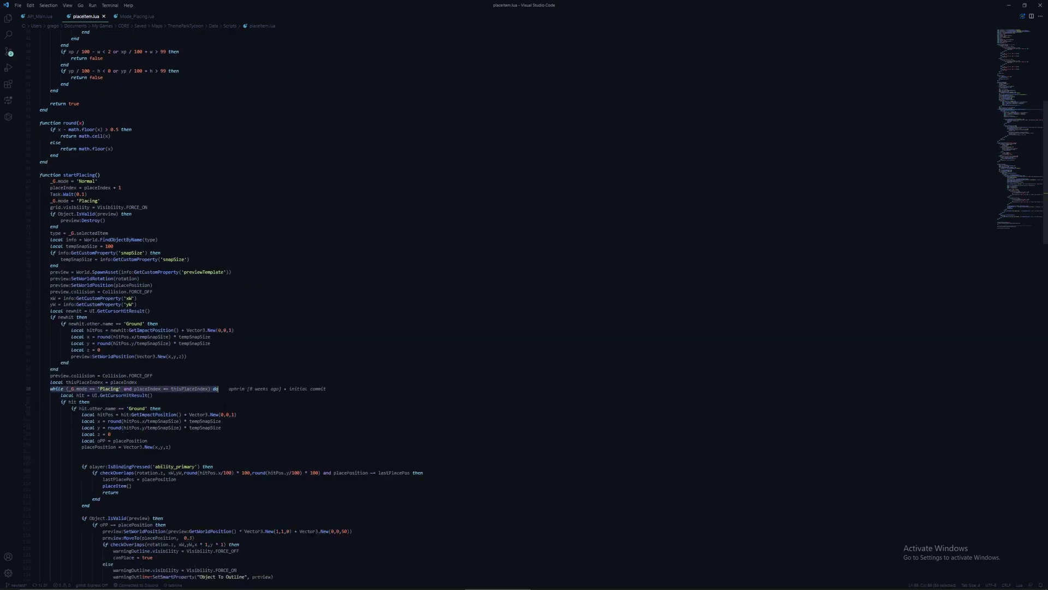
Trace where startPlacing is called in the OnBindingPressed and placeItem functions of placeItem.lua
scroll(224, 409, "down", 2)
left_click(86, 141)
scroll(88, 142, "down", 20)
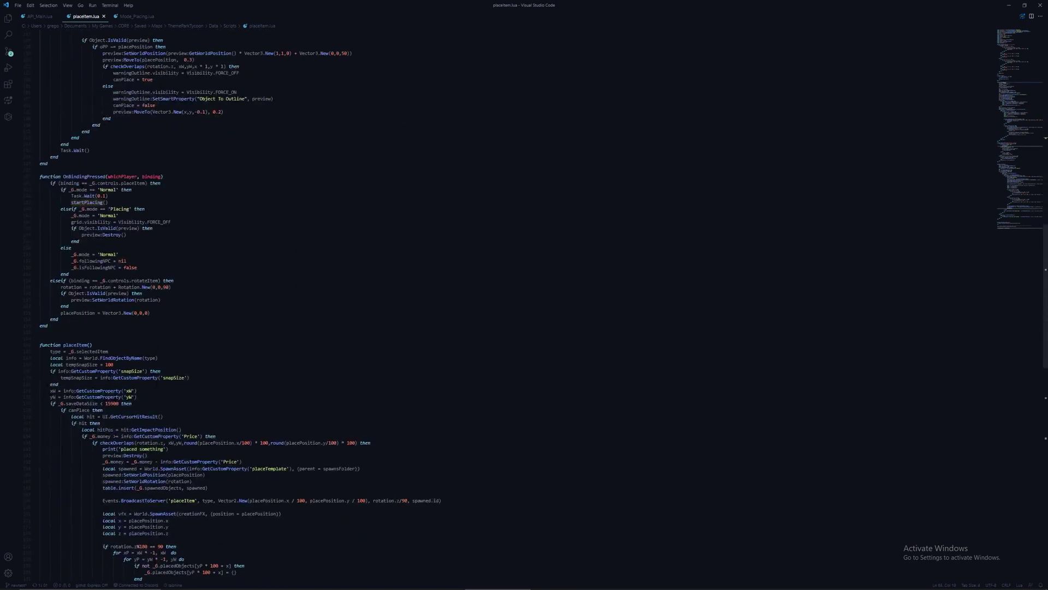
scroll(541, 306, "down", 11)
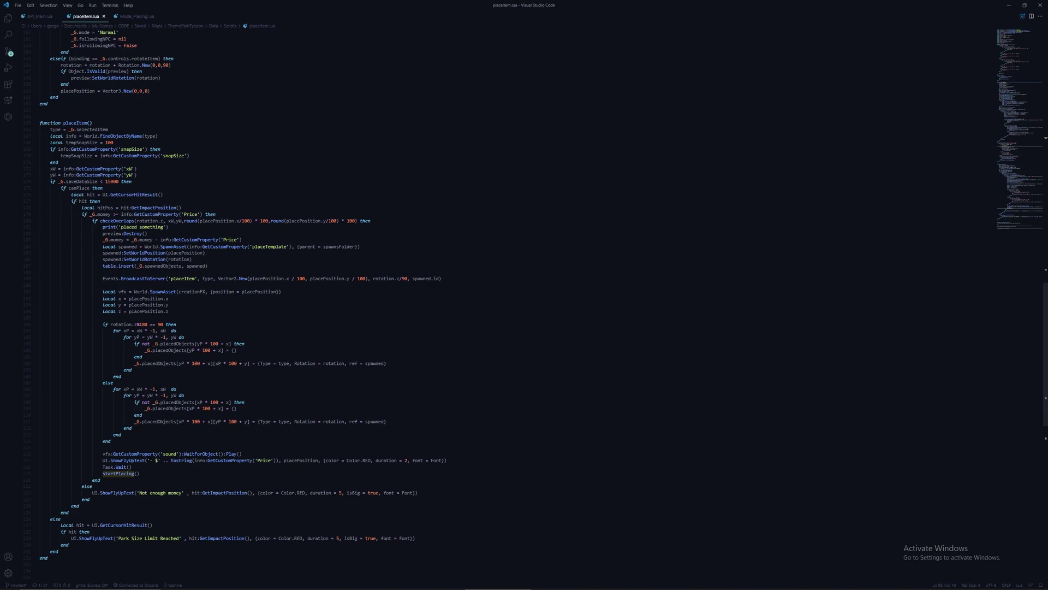
scroll(540, 306, "up", 10)
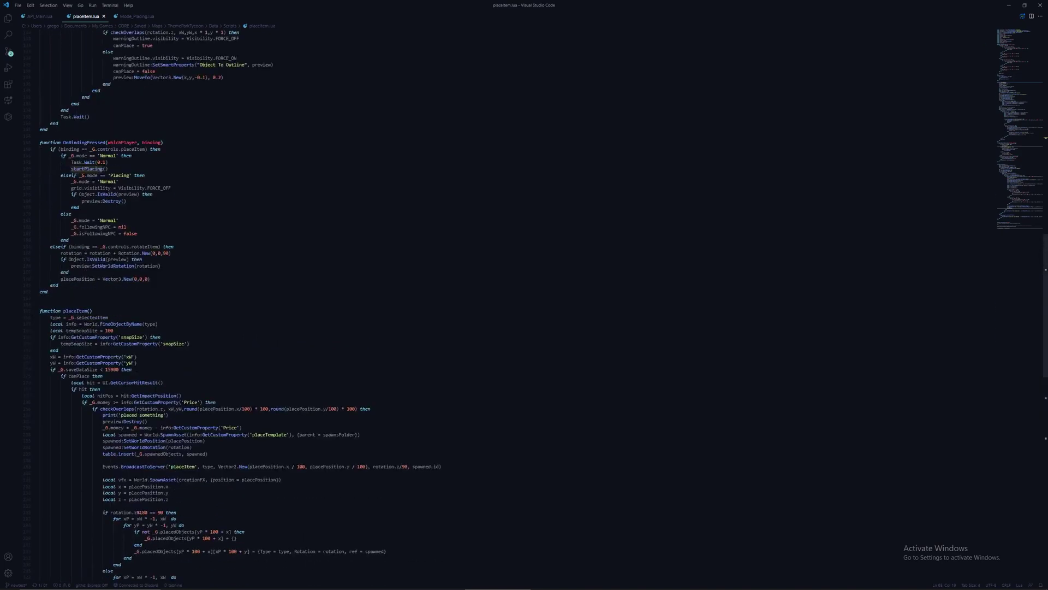
scroll(541, 306, "up", 20)
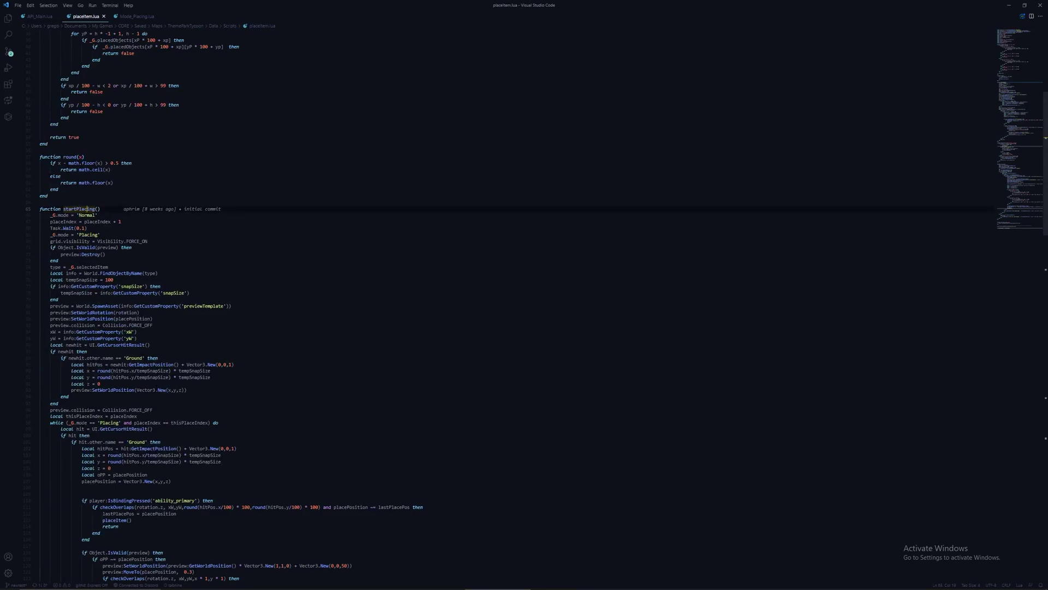
Examine the mode and placeIndex conditions of the while loop in startPlacing
left_click(82, 422)
left_click(145, 422)
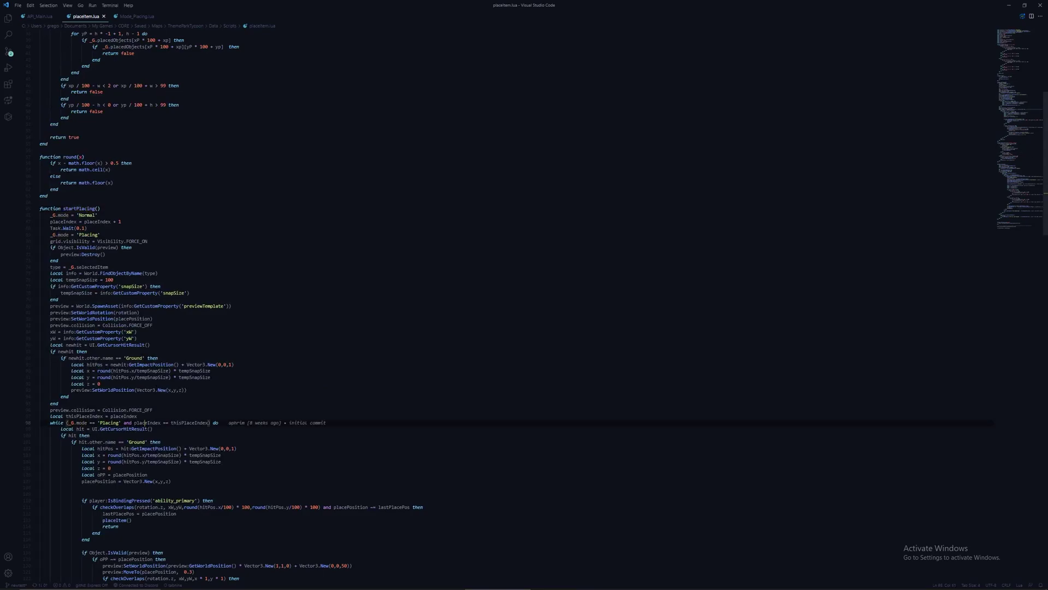
left_click(207, 422)
left_click(78, 423)
Switch to Mode_Placing.lua and examine the ActiveModeTask cancellation in Exit and the ExitMode and Start calls in Place
left_click(135, 16)
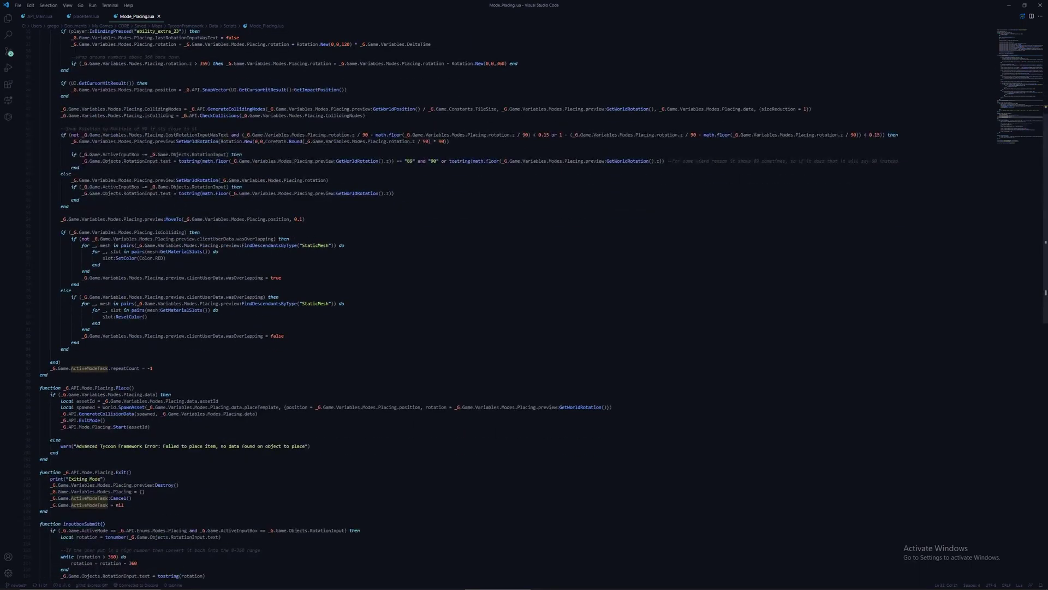
left_click_drag(132, 498, 53, 498)
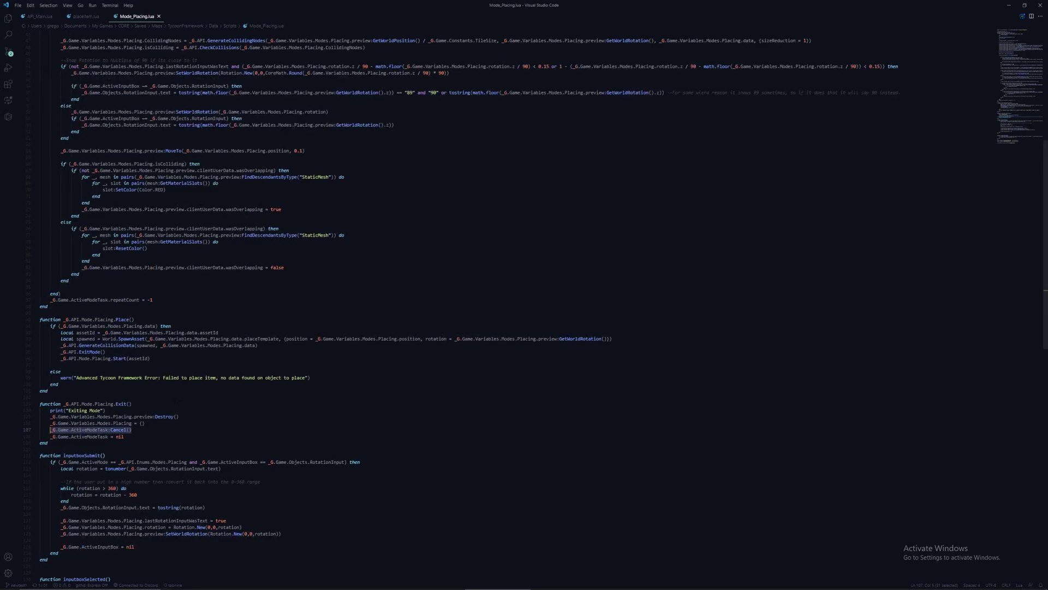
scroll(524, 306, "up", 15)
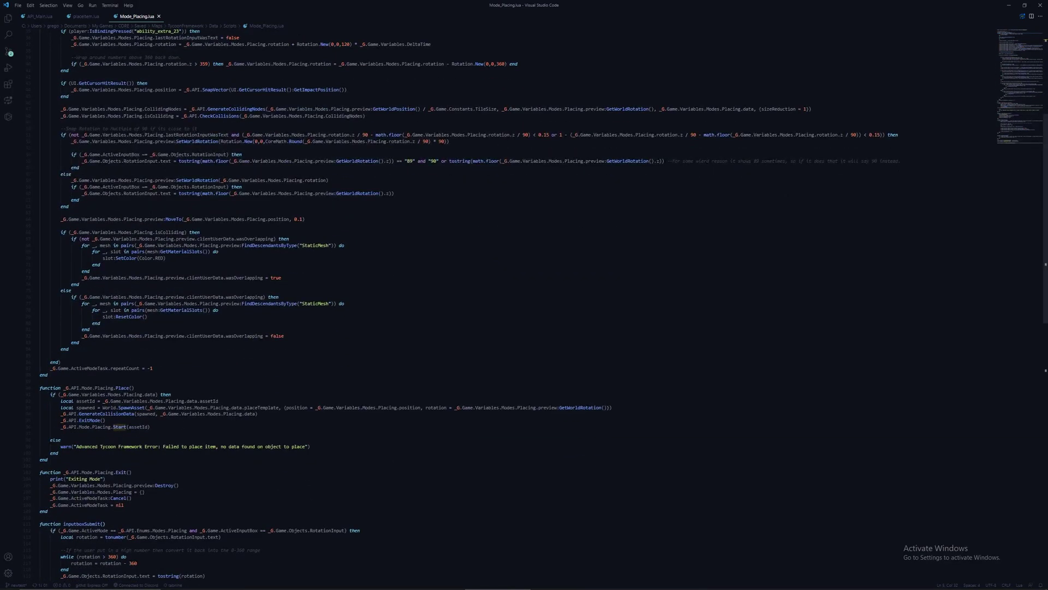
left_click(96, 420)
left_click(117, 427)
left_click(87, 427)
left_click(95, 420)
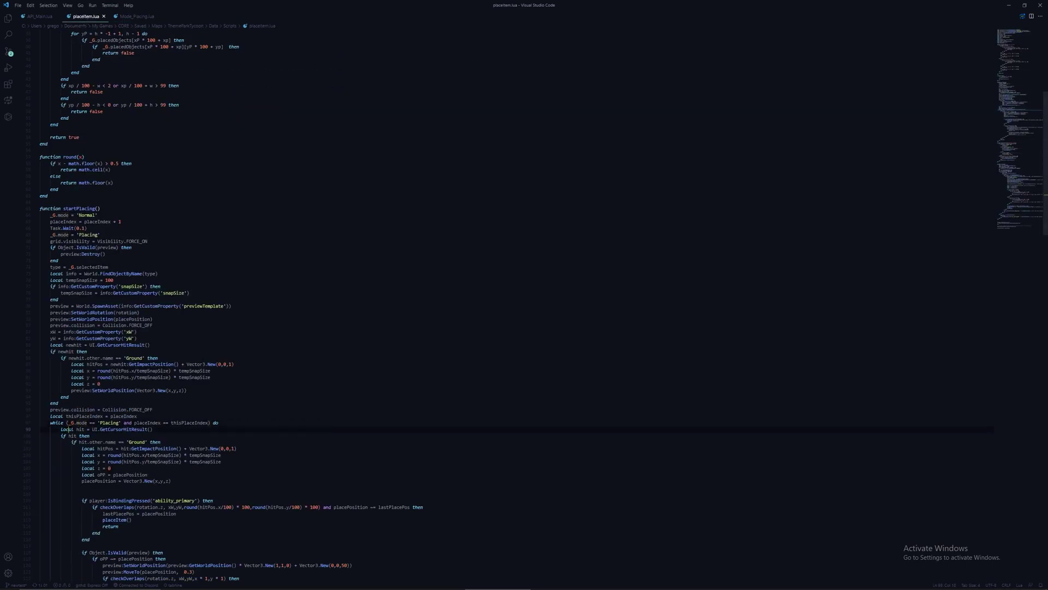
Return to placeItem.lua and review the preview setup and placing loop in startPlacing
left_click_drag(69, 429, 76, 422)
left_click_drag(150, 410, 154, 409)
scroll(229, 305, "down", 3)
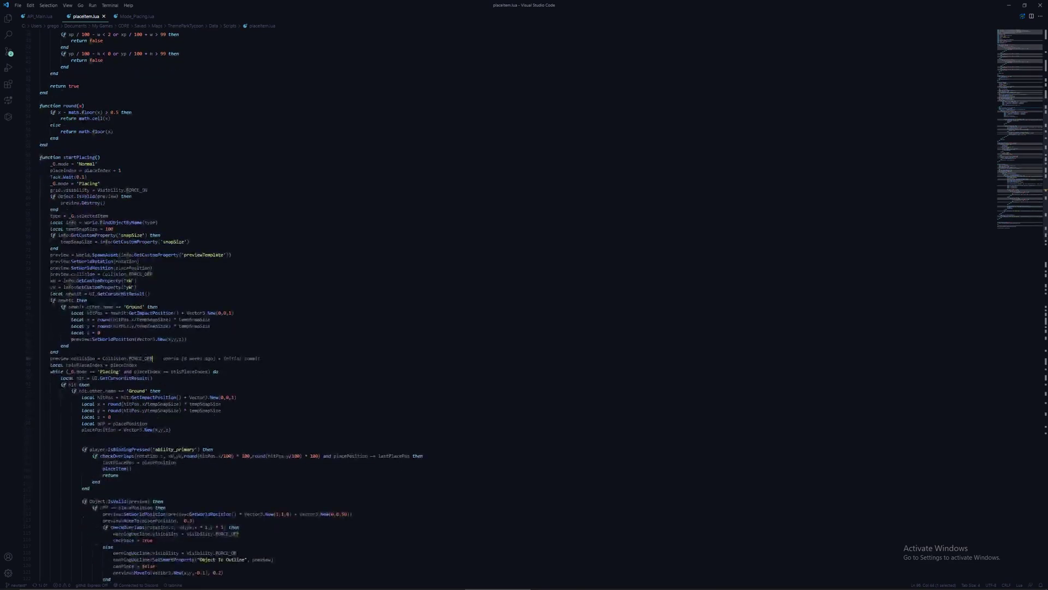
scroll(164, 423, "down", 3)
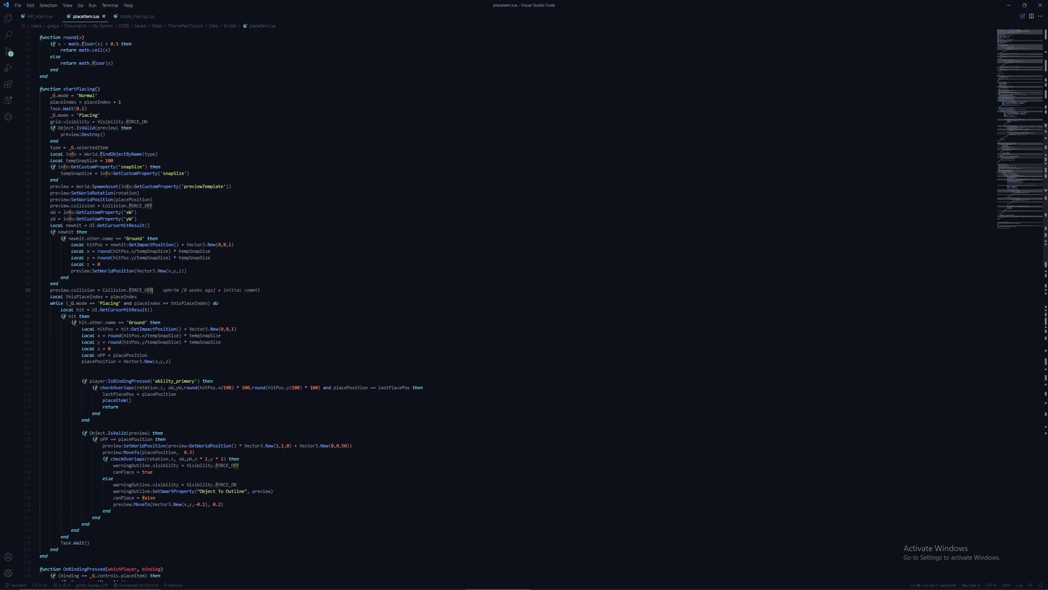
scroll(223, 458, "down", 5)
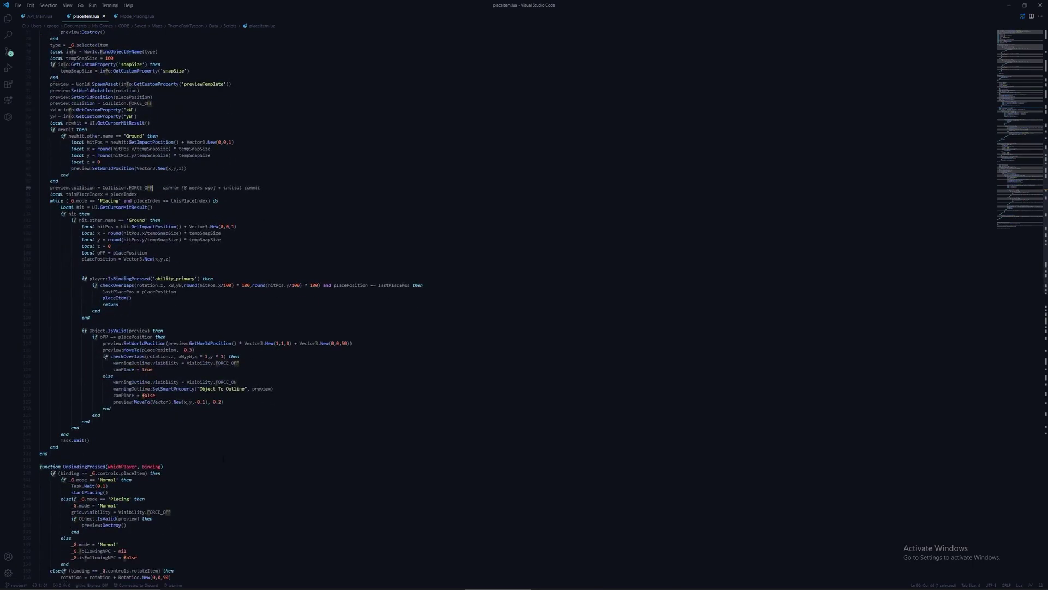
Examine the nested checkOverlaps and warningOutline code in the placing loop, then return to the Core editor
left_click(226, 414)
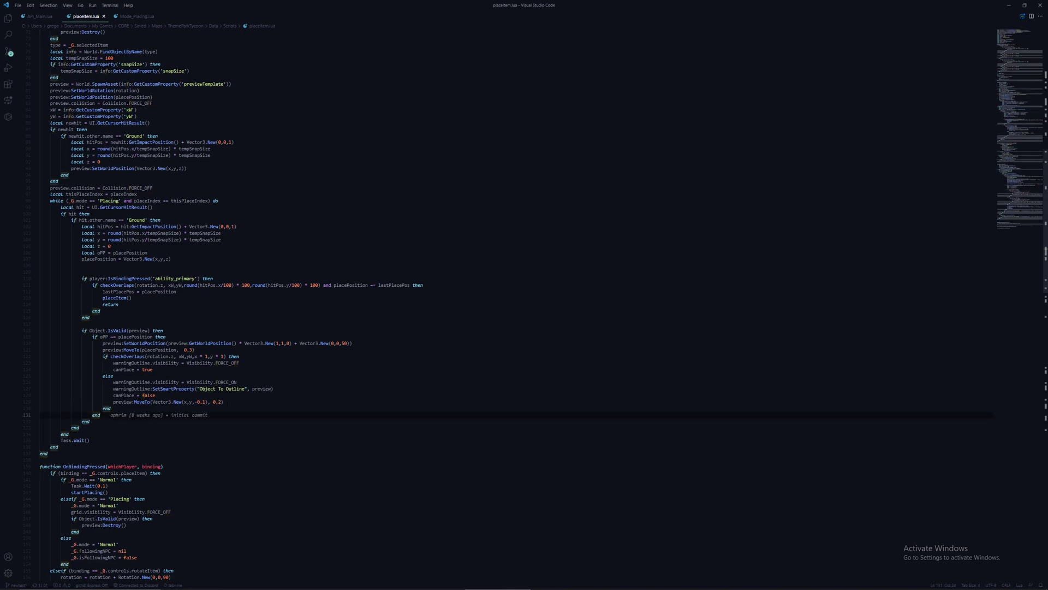
left_click(232, 408)
left_click(240, 402)
left_click(279, 388)
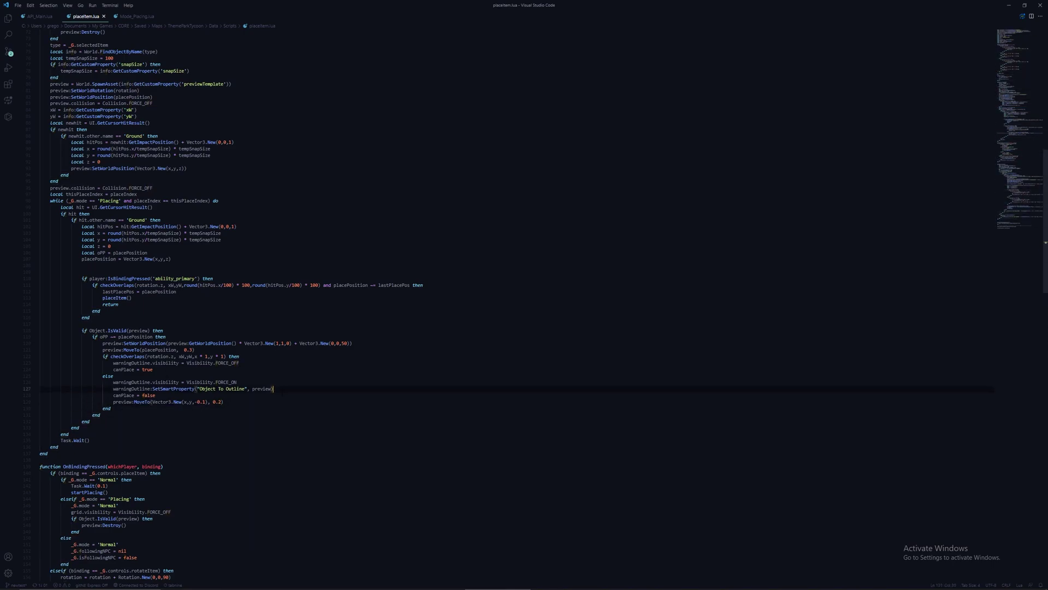
key("Up")
key("Up")
key("Up")
key("Up")
key("Up")
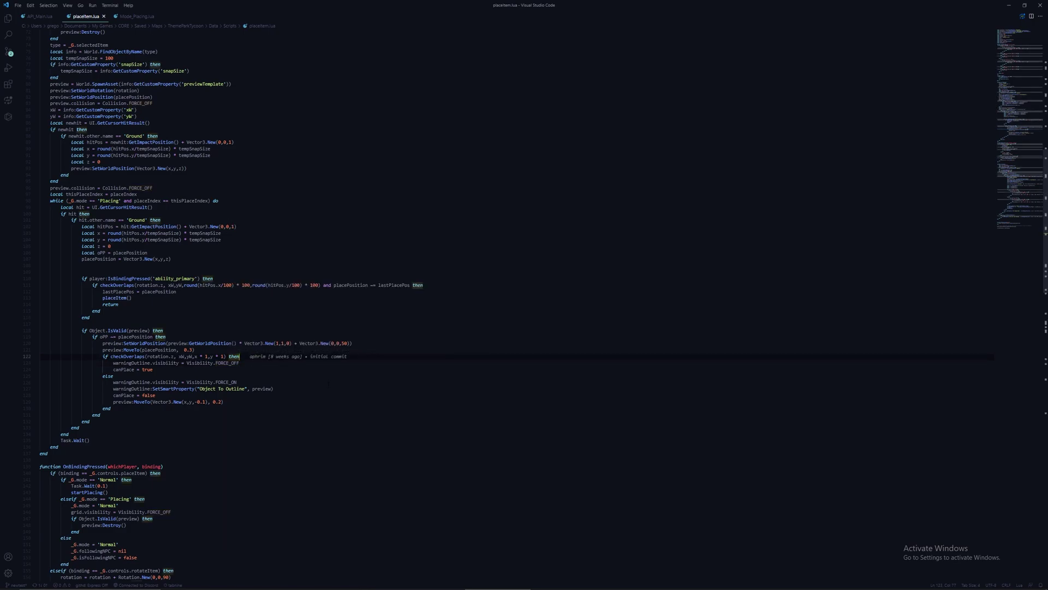
left_click(1009, 5)
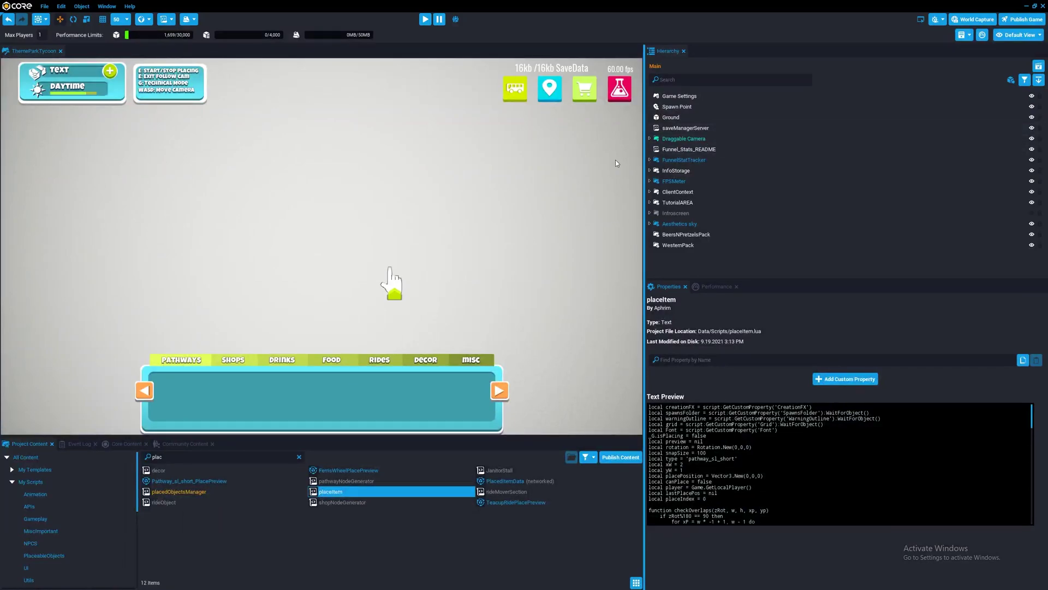